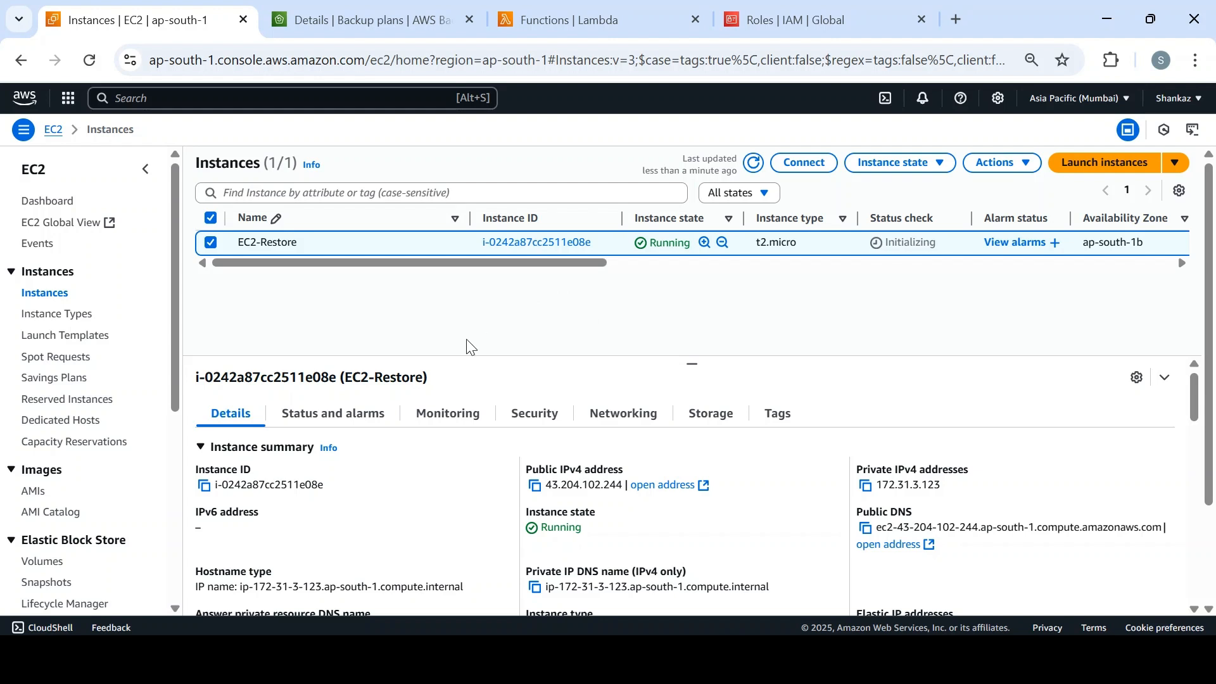
# Refresh the EC2 instances list to check the status of the EC2-Restore instance.
pyautogui.moveTo(175, 371); pyautogui.dragTo(173, 604)
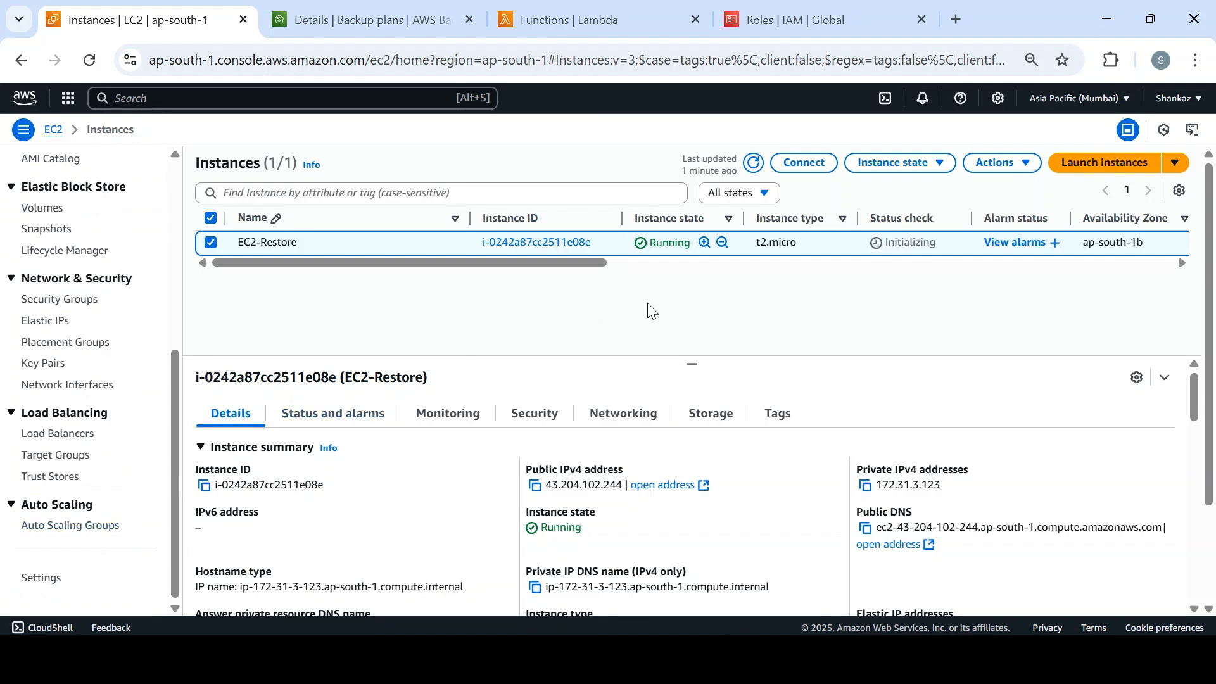
pyautogui.click(755, 166)
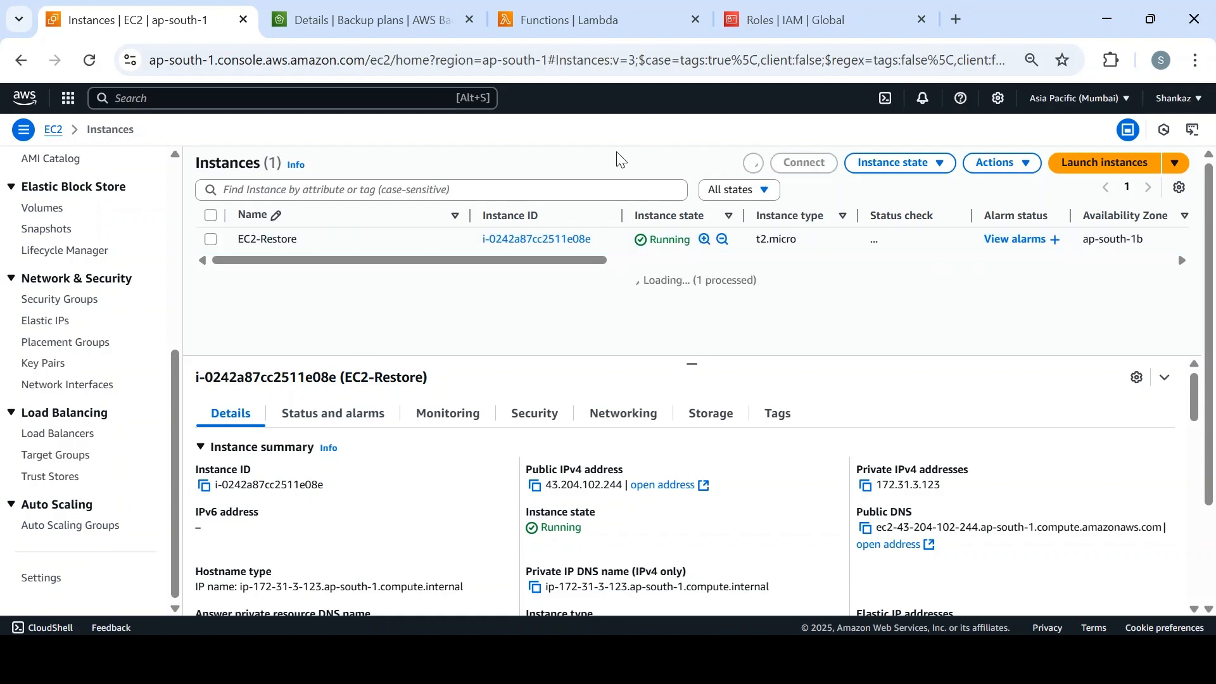
# Review the rules, resource assignments and backup jobs of the drtestplan backup plan, and open the AWS Backup protected resources list.
pyautogui.click(395, 20)
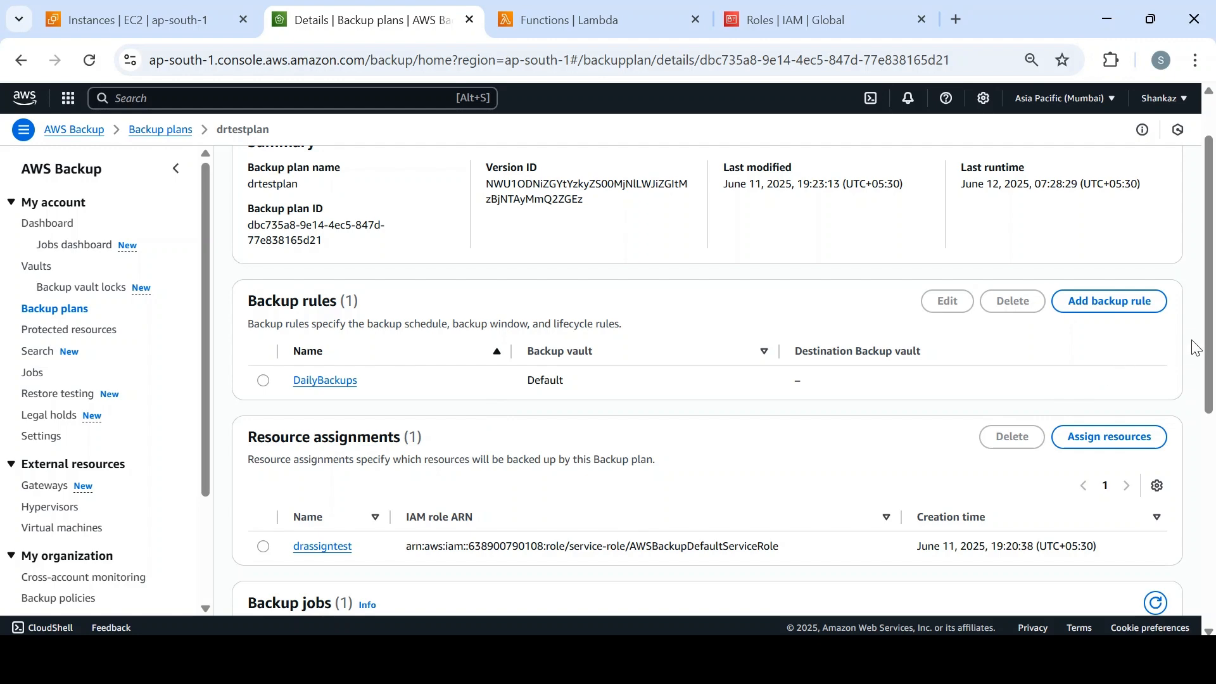
pyautogui.moveTo(1212, 344); pyautogui.dragTo(1211, 507)
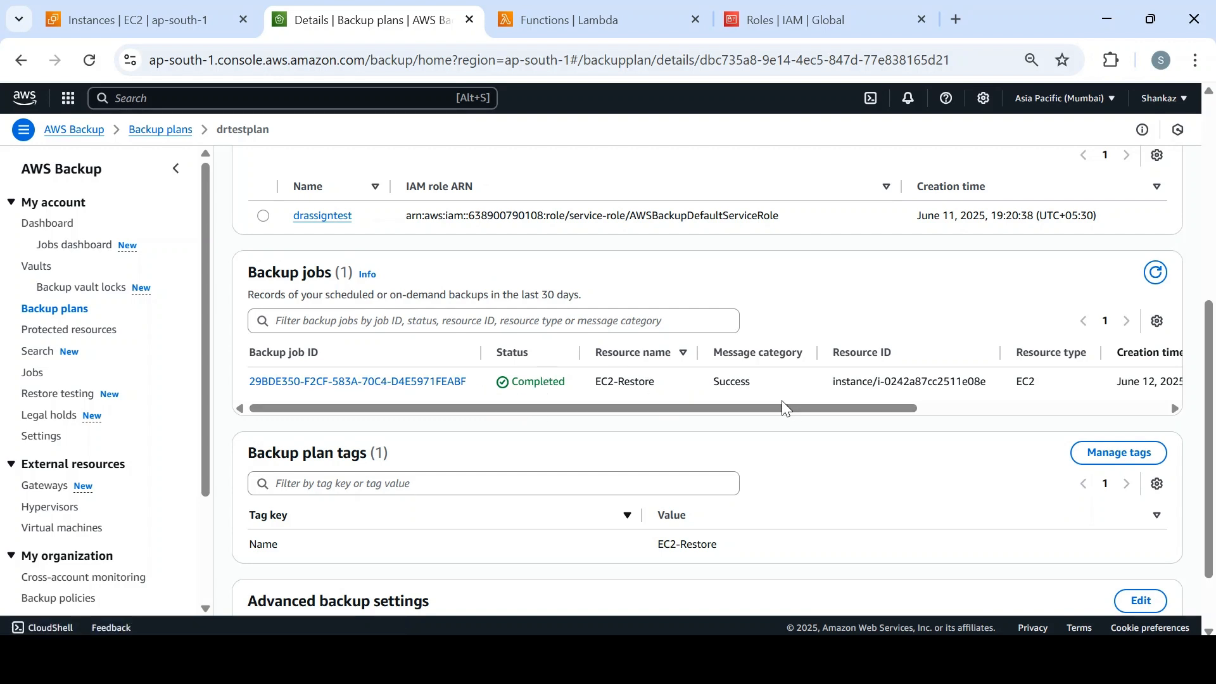
pyautogui.moveTo(894, 417); pyautogui.dragTo(841, 429)
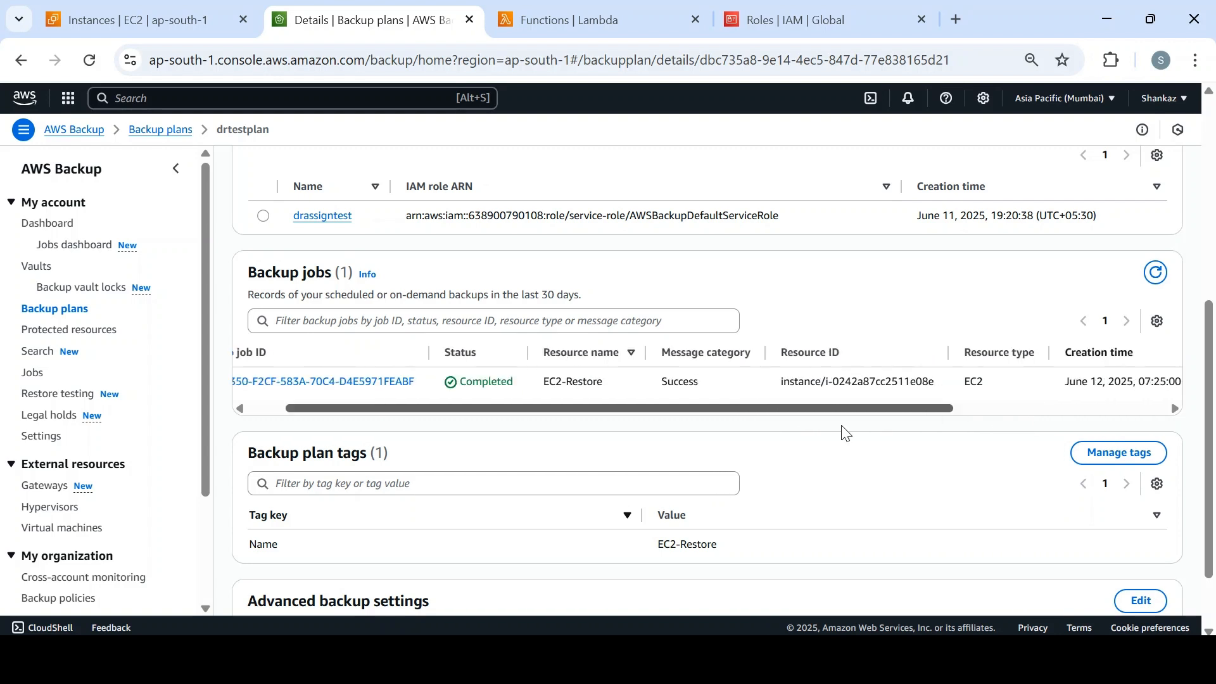
pyautogui.click(88, 337)
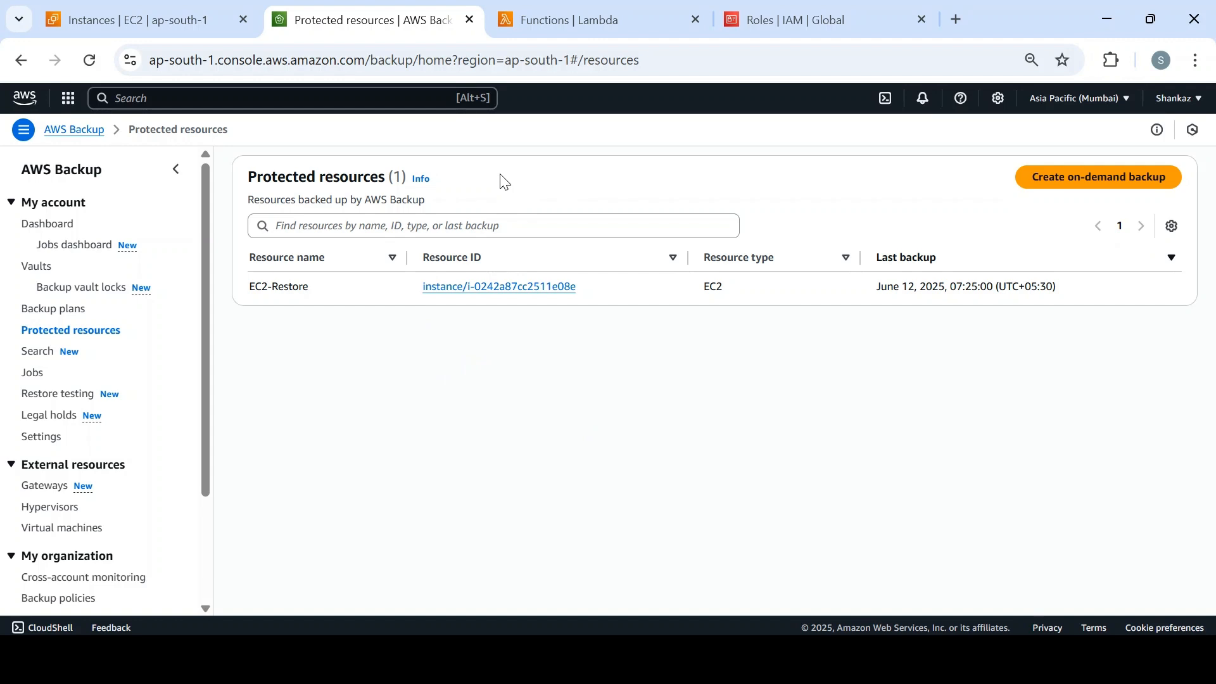
pyautogui.click(158, 20)
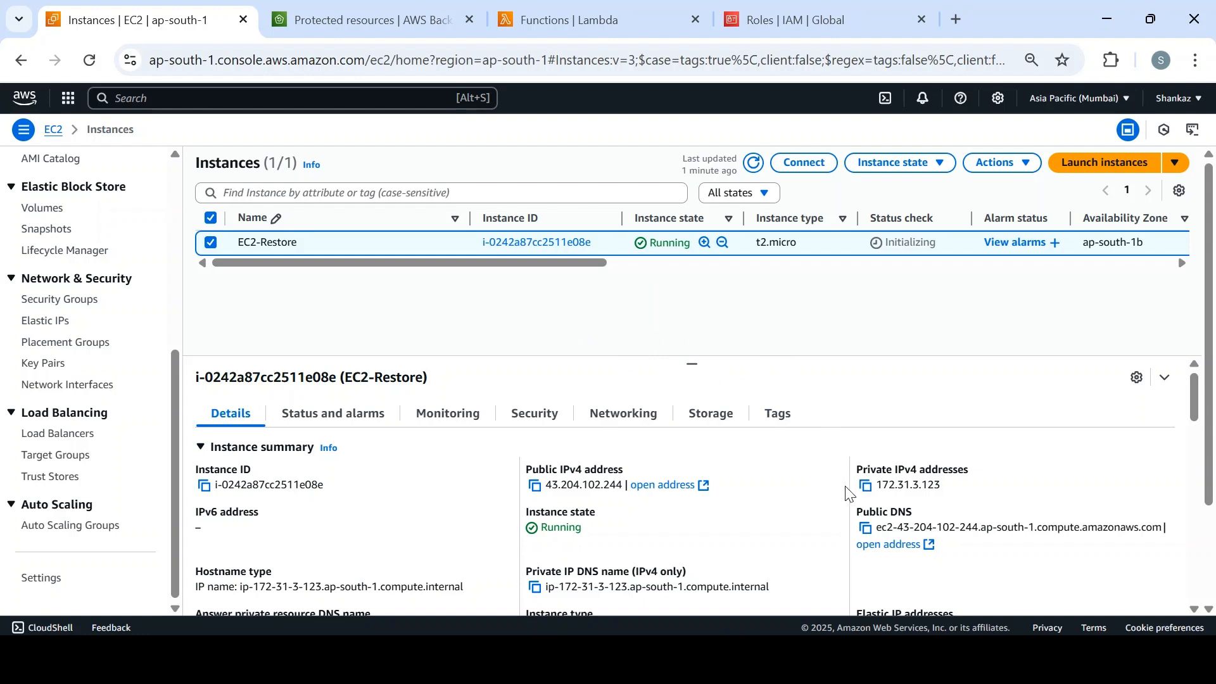
pyautogui.click(866, 488)
pyautogui.moveTo(174, 365)
pyautogui.mouseDown()
pyautogui.moveTo(168, 198)
pyautogui.moveTo(175, 371)
pyautogui.mouseUp()
pyautogui.click(319, 103)
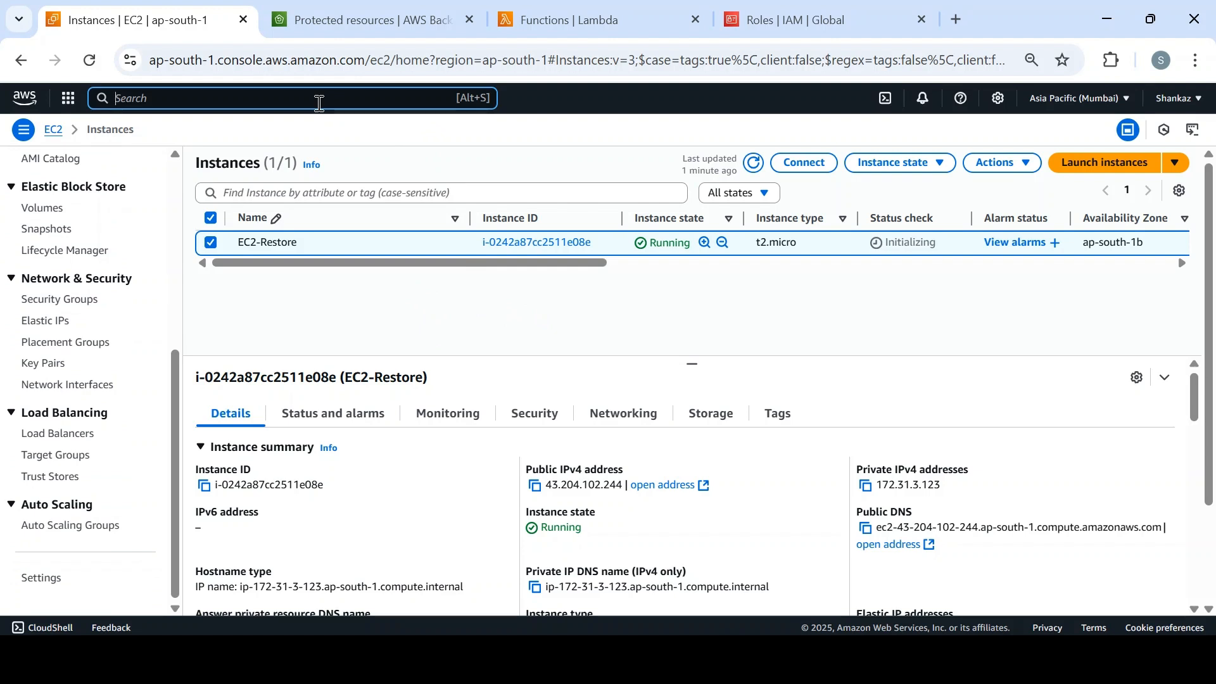
pyautogui.write('event')
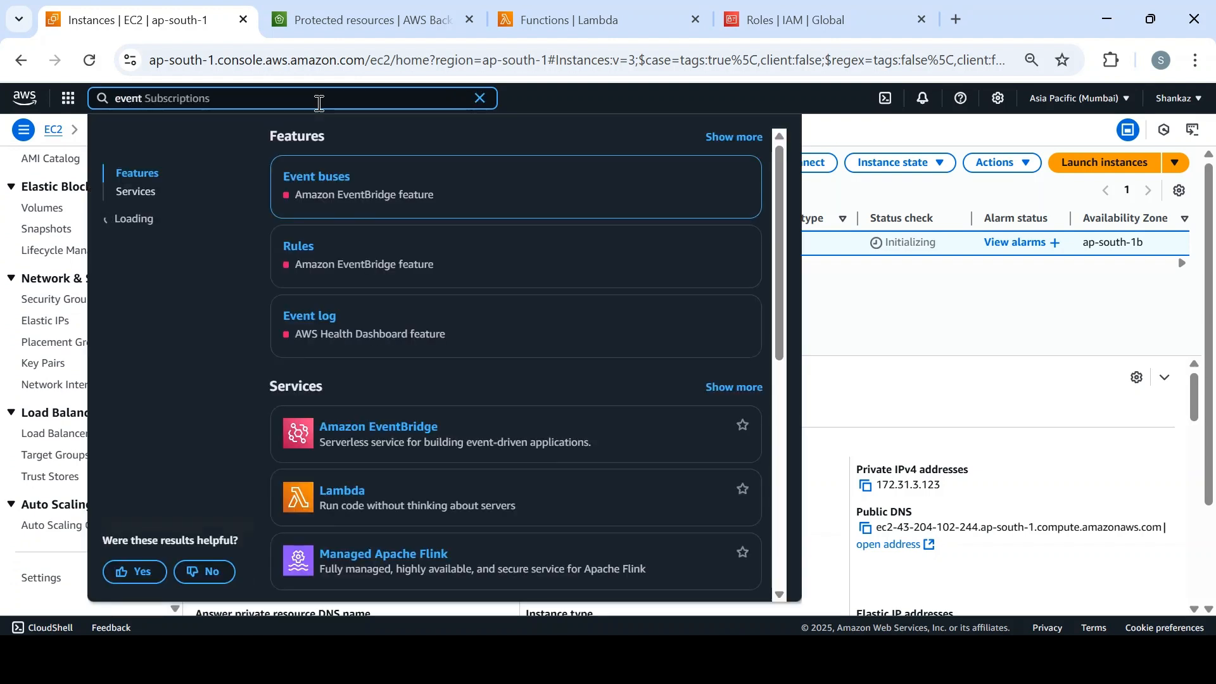
pyautogui.moveTo(343, 451)
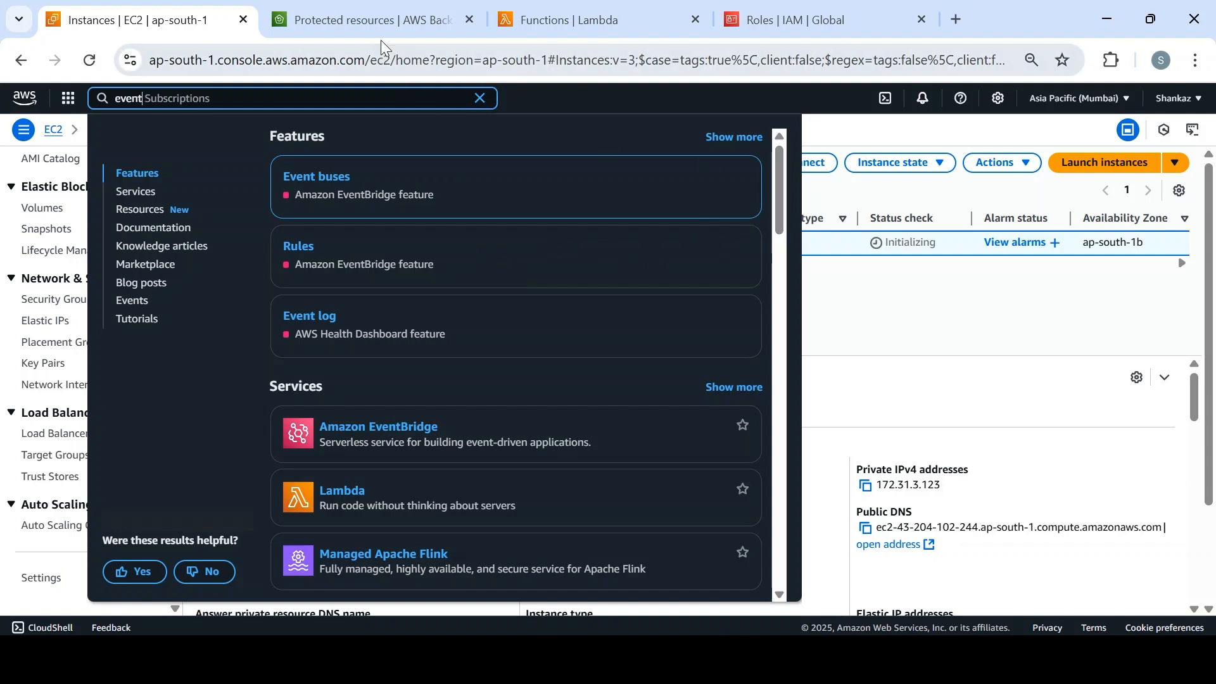
# Open the testrecoverec2 Lambda function and review its lambda_function.py code from the first line.
pyautogui.click(542, 15)
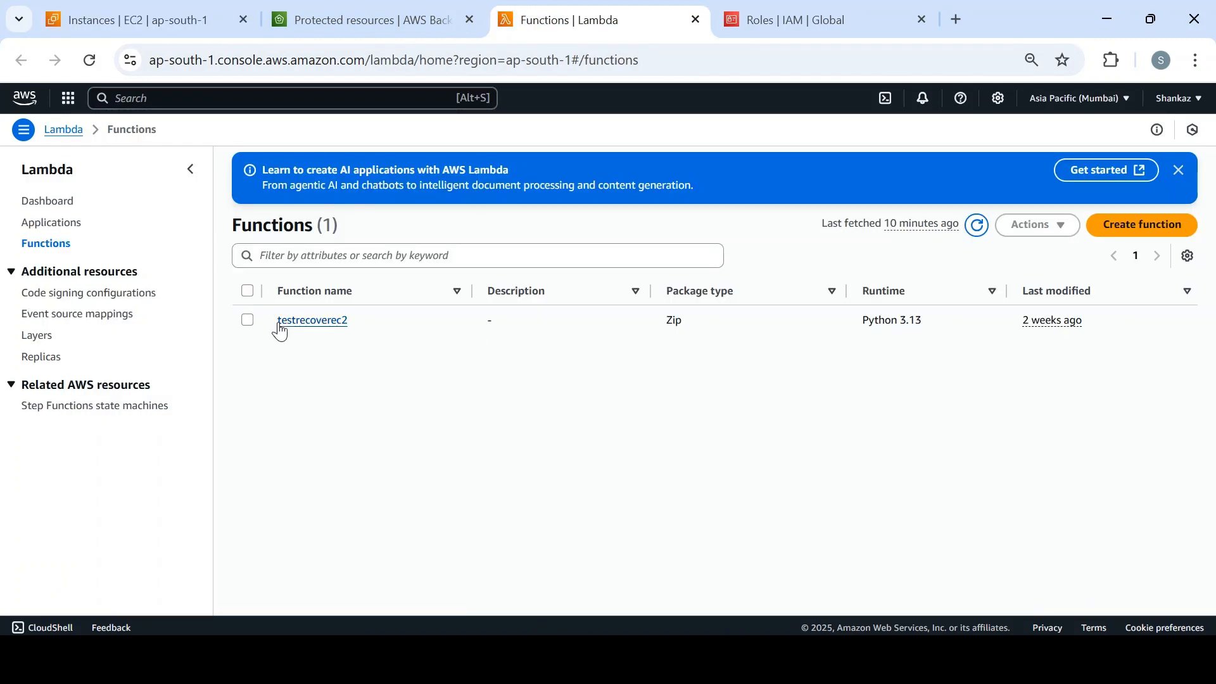
pyautogui.click(308, 322)
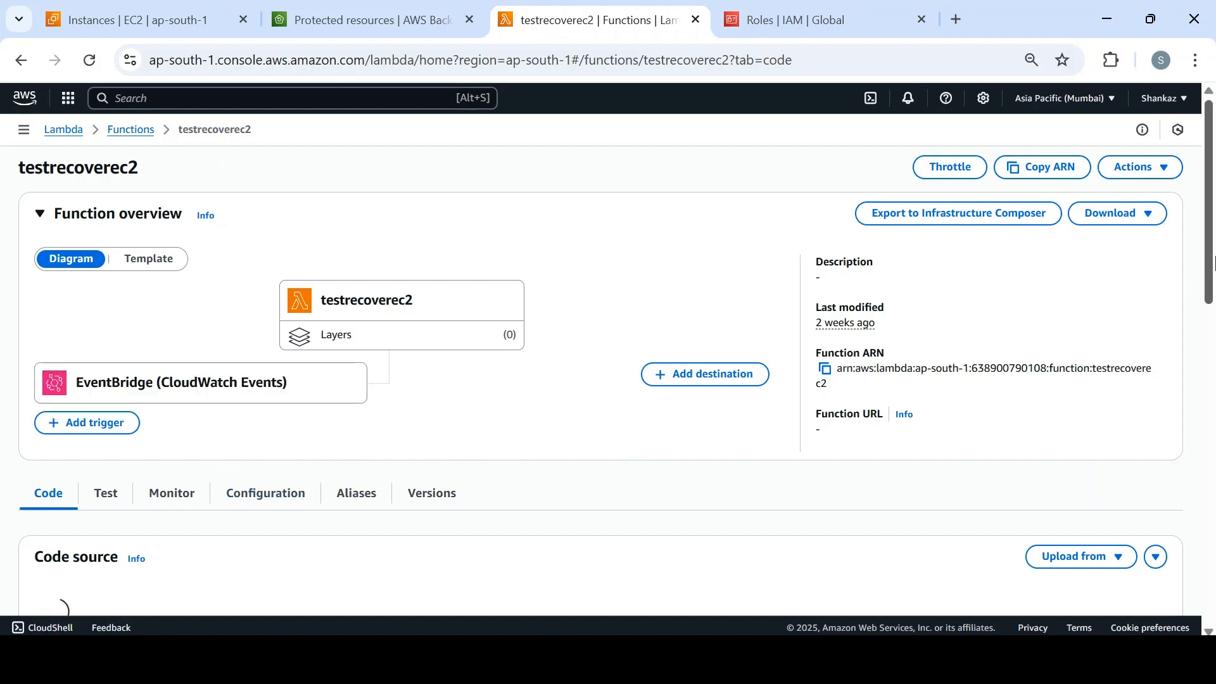
pyautogui.moveTo(1214, 263); pyautogui.dragTo(1214, 397)
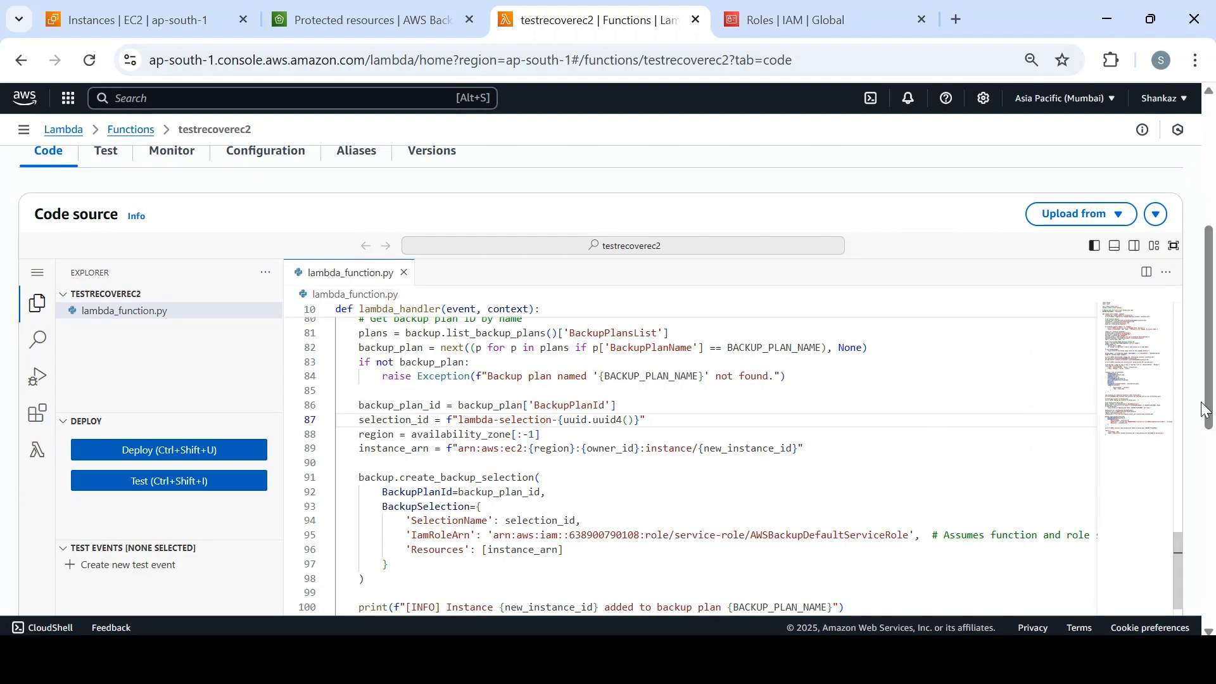
pyautogui.moveTo(1176, 544); pyautogui.dragTo(1173, 296)
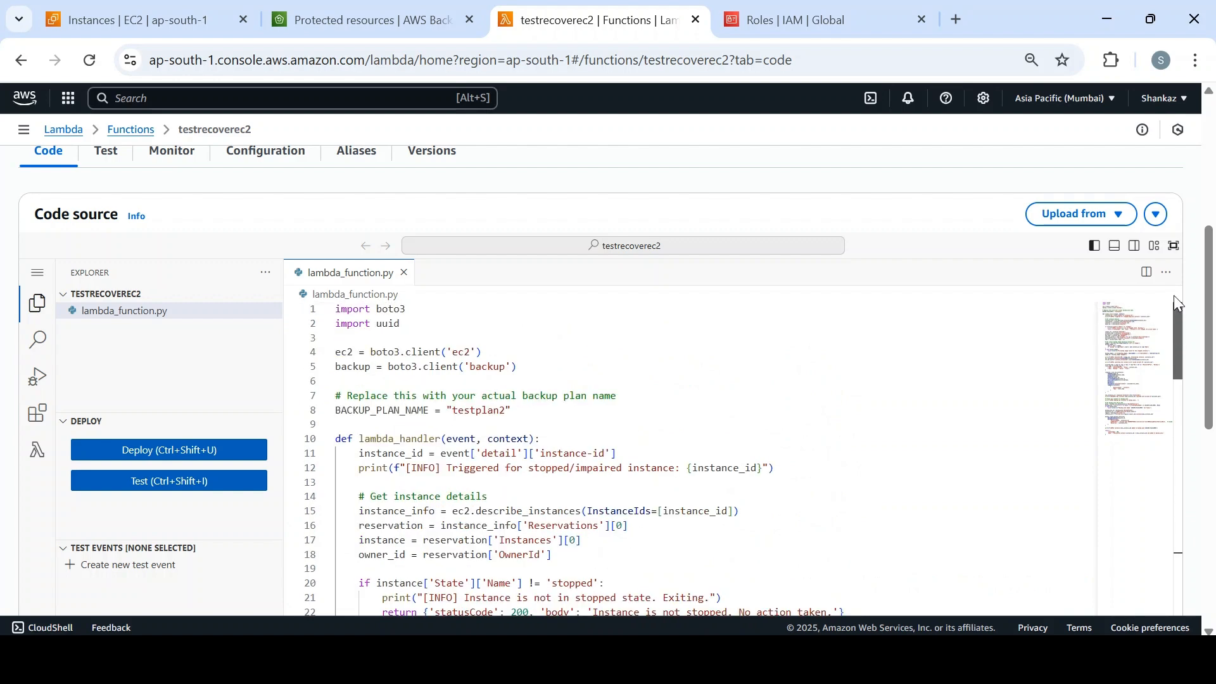
pyautogui.click(141, 17)
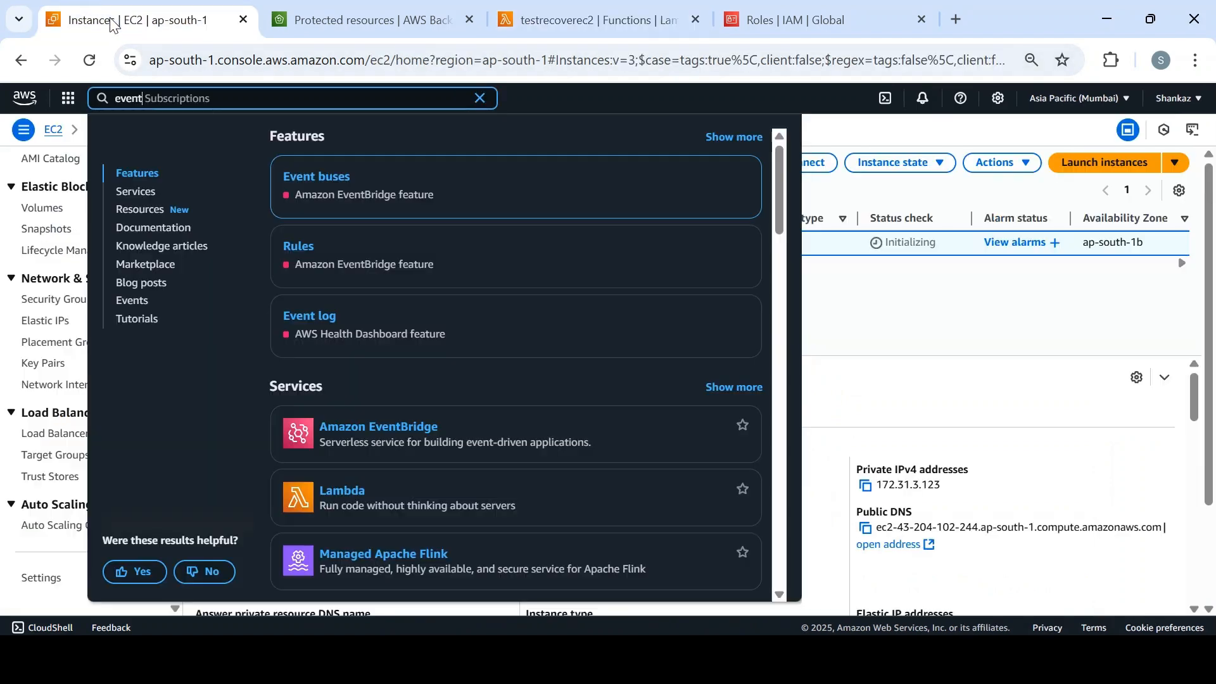
pyautogui.click(918, 326)
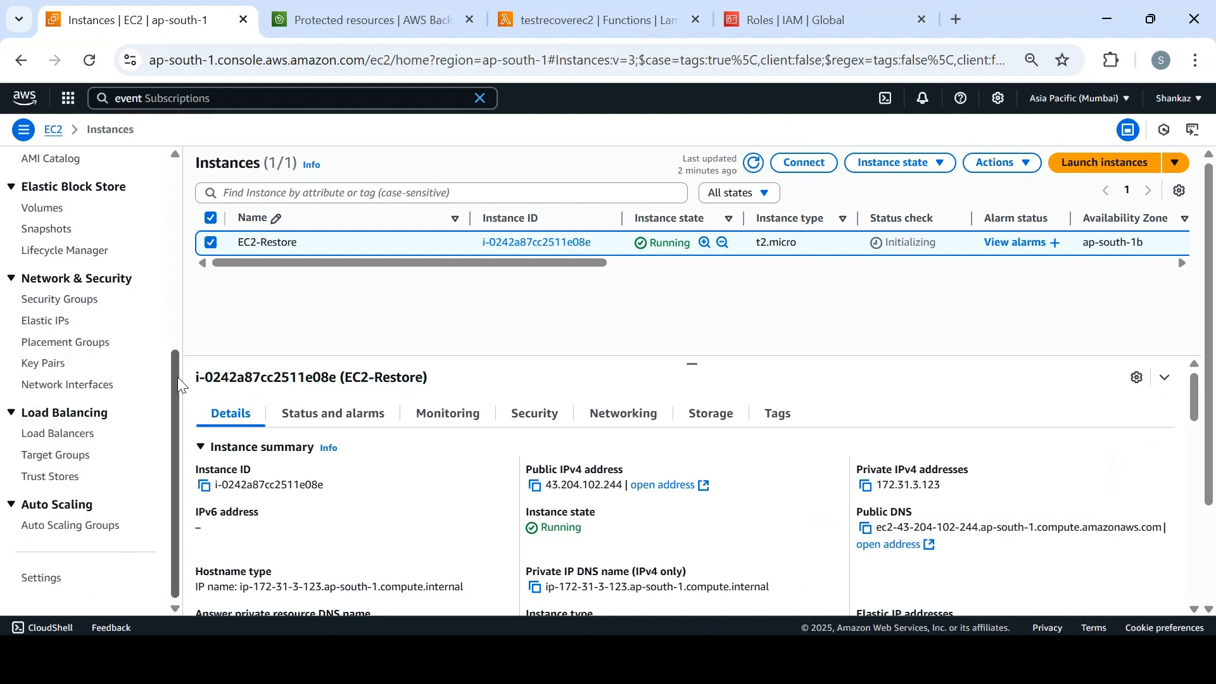
pyautogui.click(550, 9)
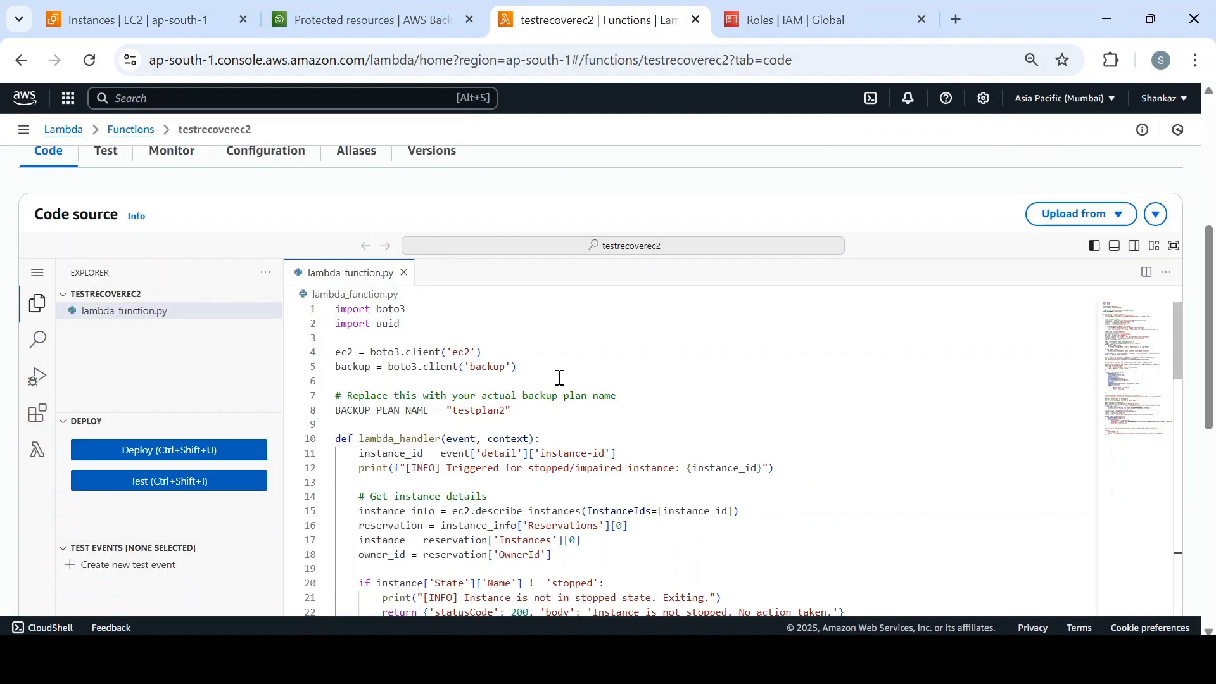
pyautogui.scroll(5, 814, 302)
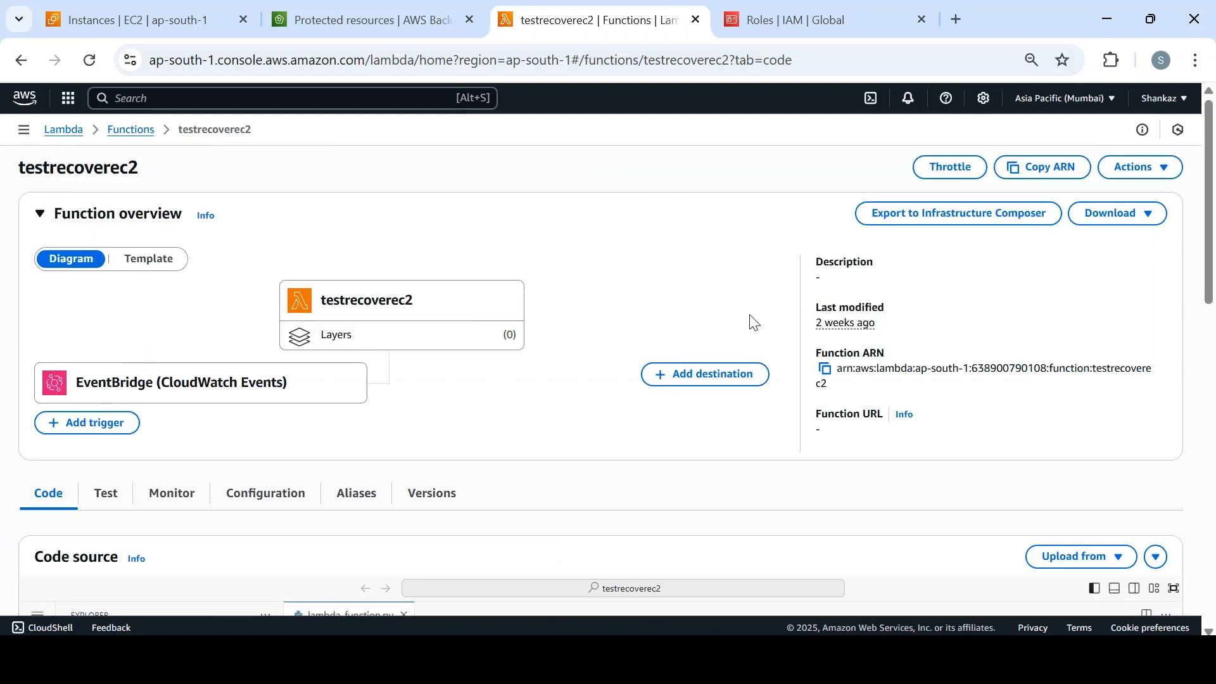
# Leave the Lambda function, search the AWS console for "event" and open the EventBridge rules list.
pyautogui.click(131, 130)
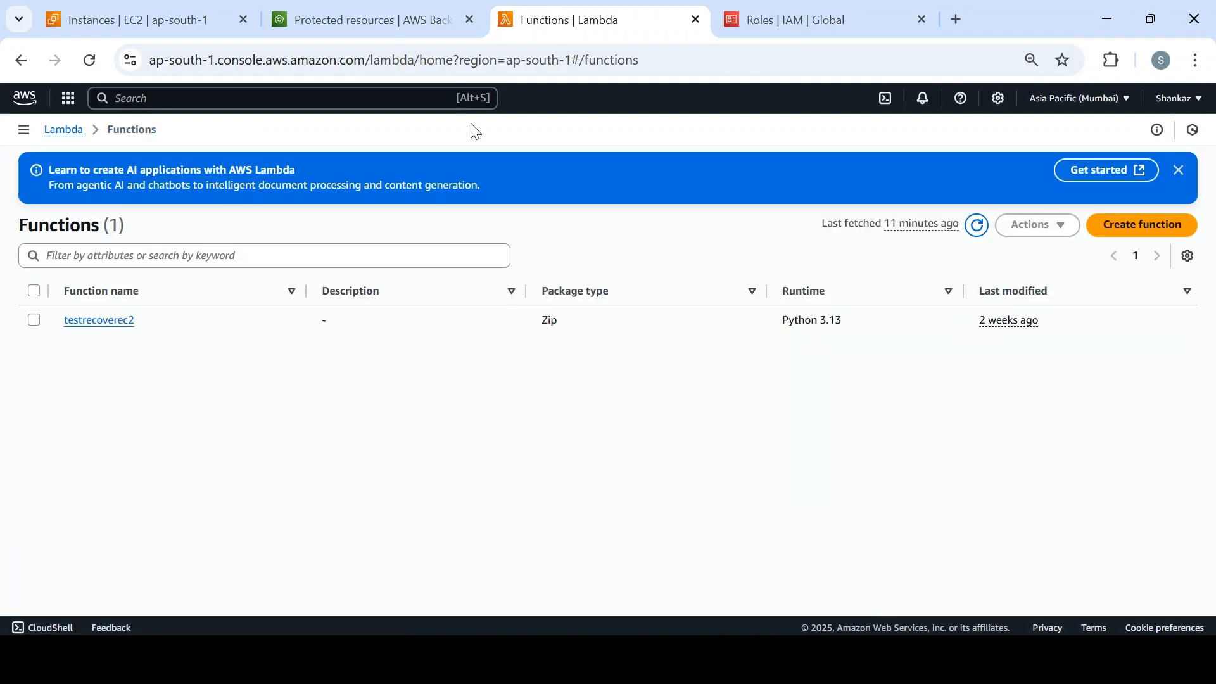
pyautogui.click(355, 24)
pyautogui.click(524, 21)
pyautogui.click(333, 102)
pyautogui.write('event')
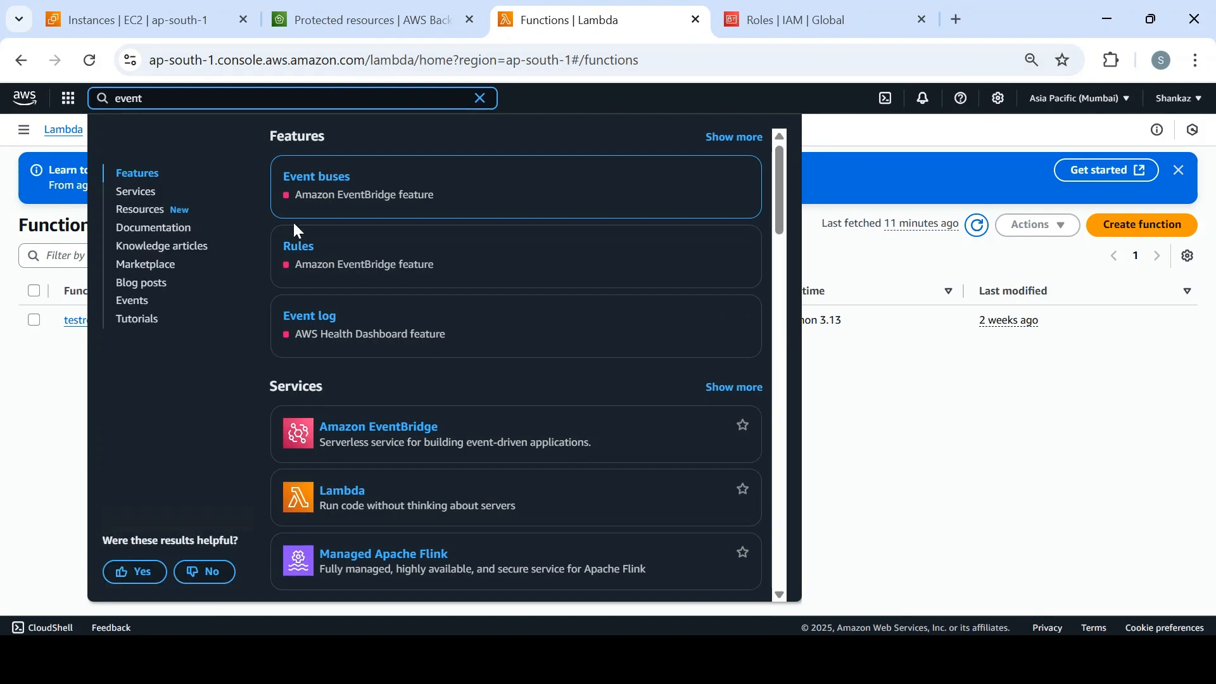
pyautogui.moveTo(336, 428)
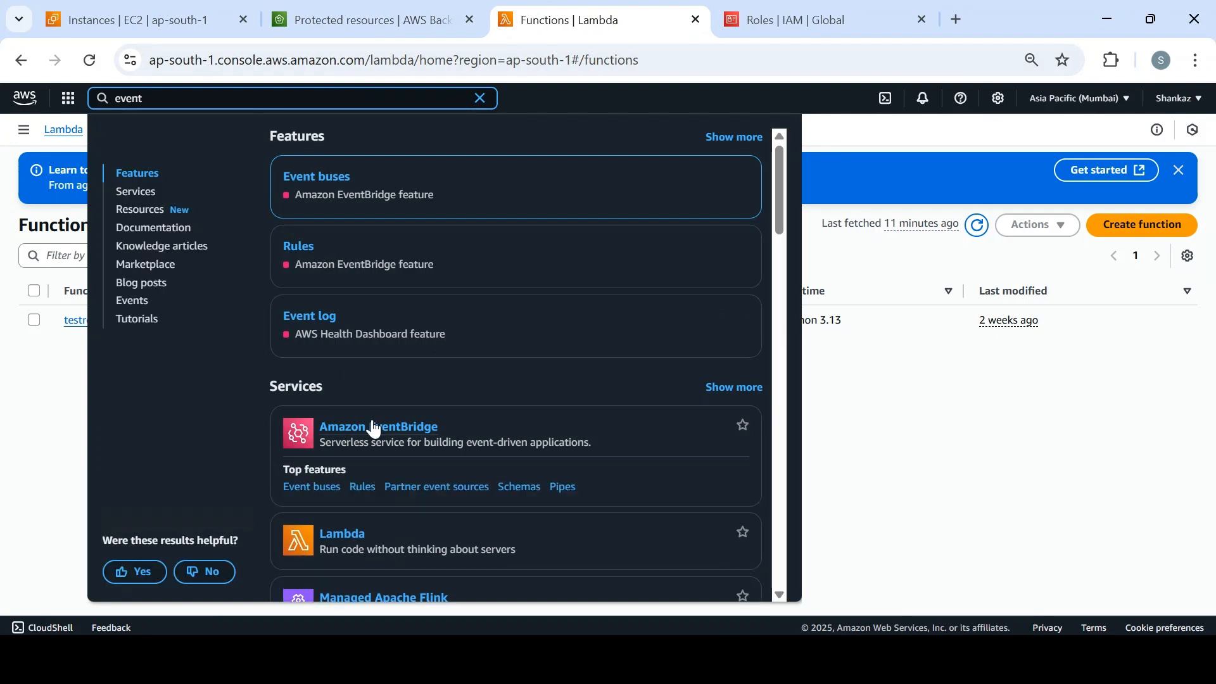
pyautogui.click(325, 489)
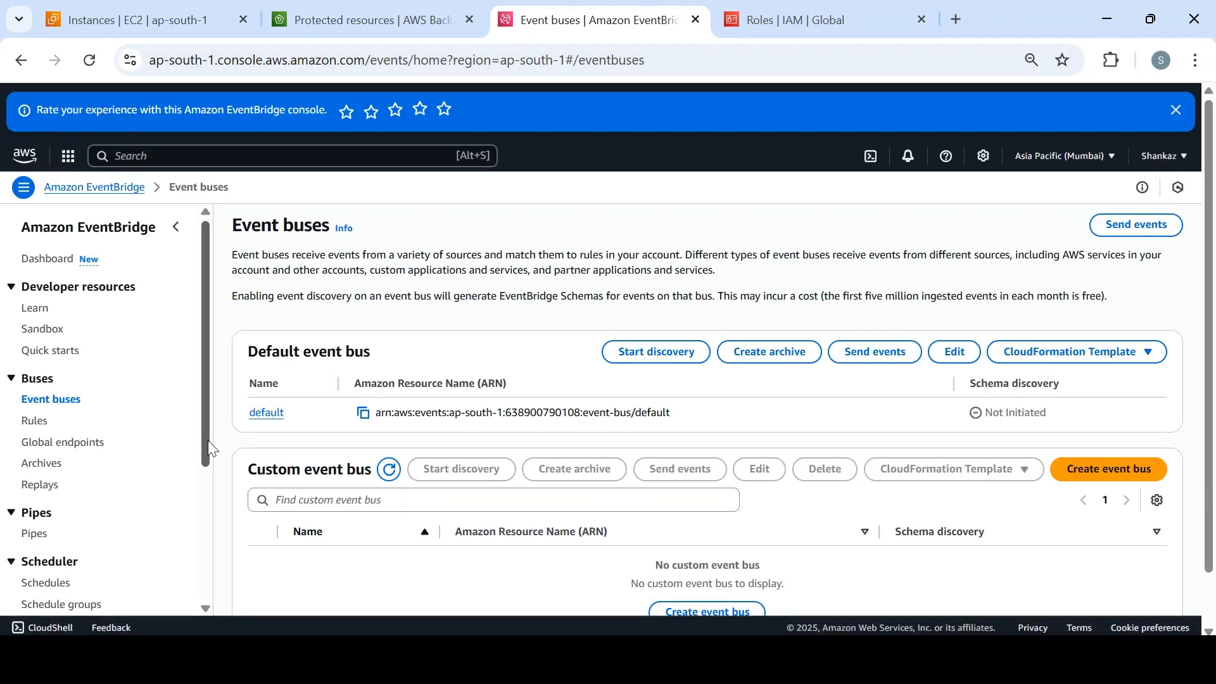
pyautogui.scroll(-4, 208, 440)
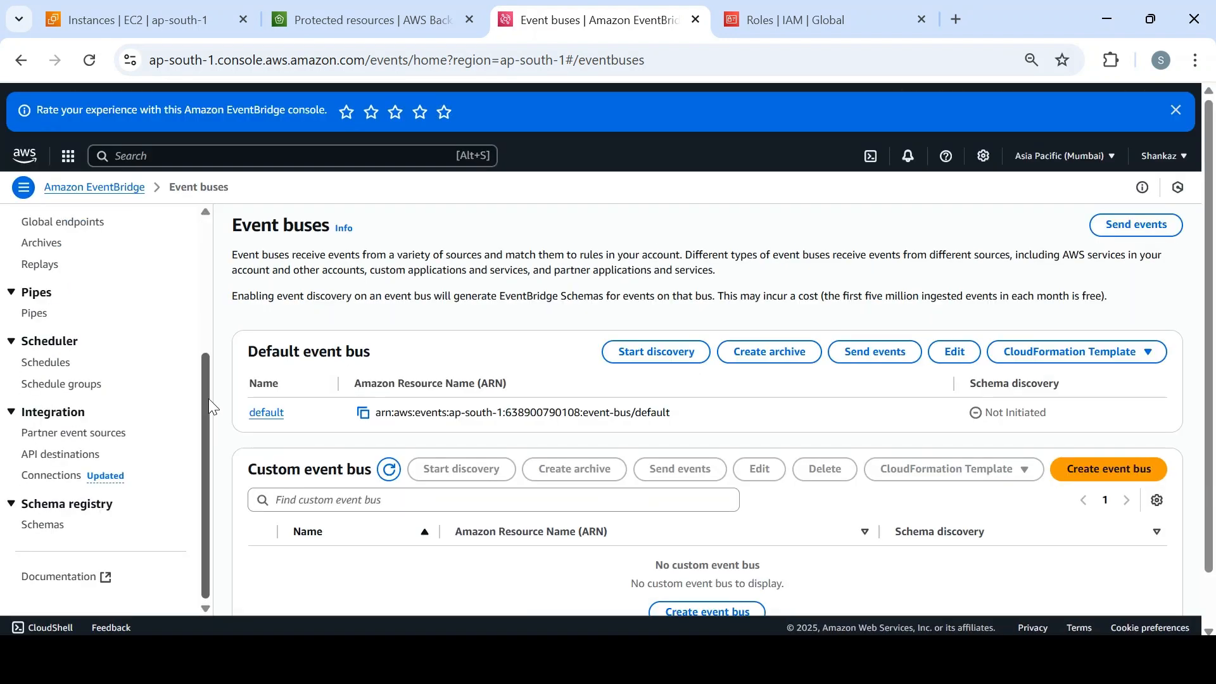
pyautogui.scroll(4, 198, 218)
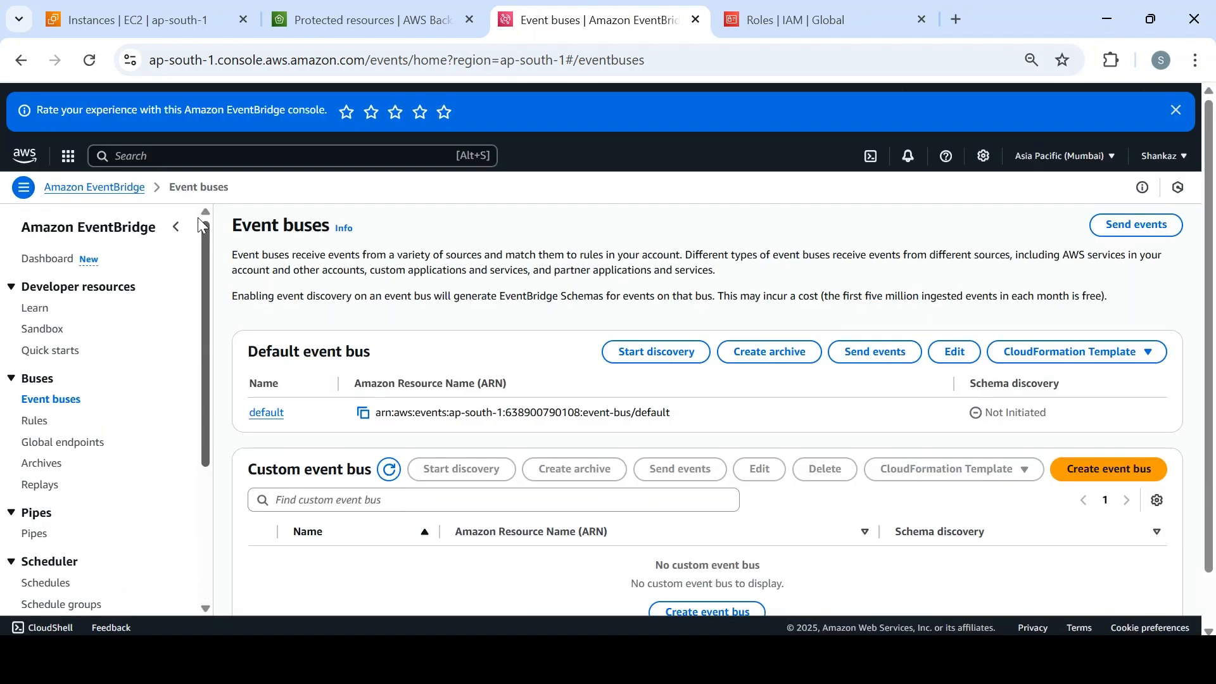
pyautogui.click(35, 421)
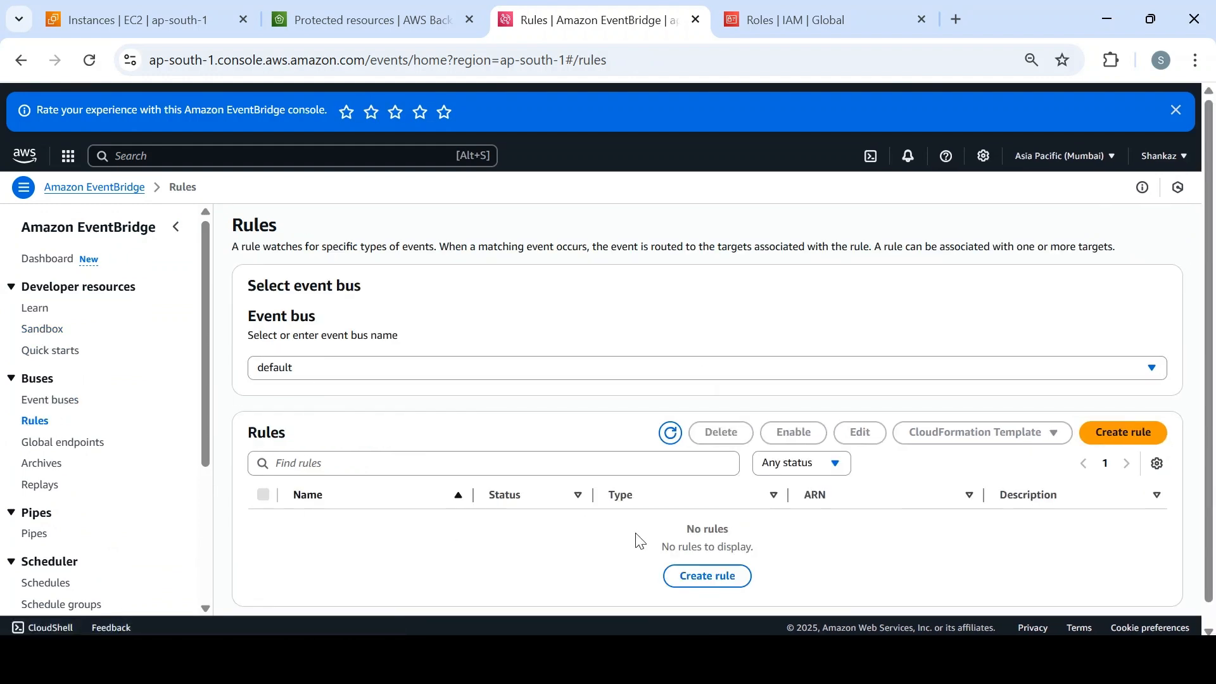
# Start a new EventBridge rule named testrecoverec2 on the default event bus and proceed to building its event pattern.
pyautogui.click(691, 577)
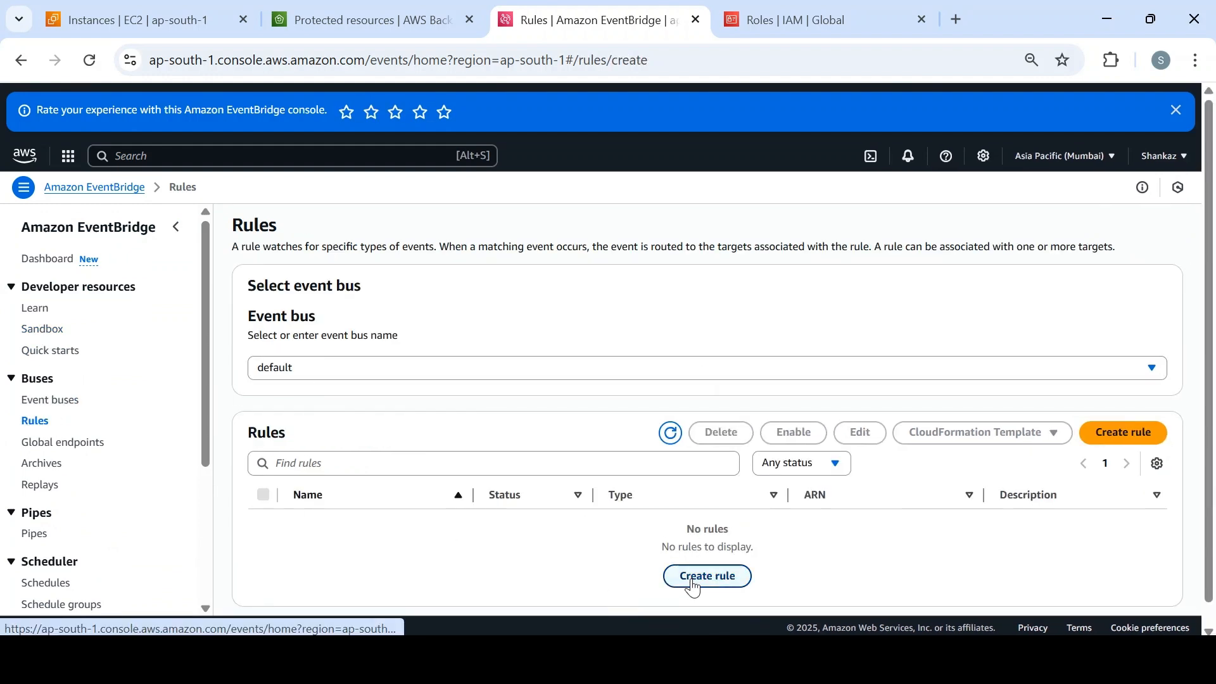
pyautogui.click(502, 344)
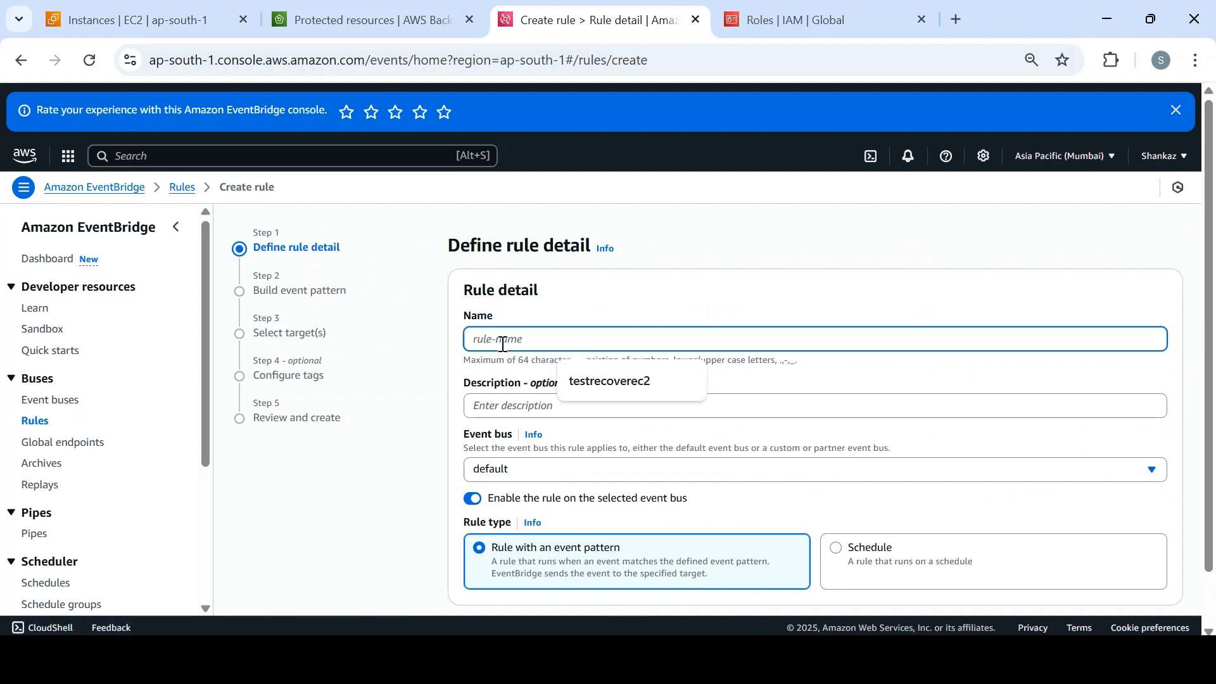
pyautogui.click(624, 387)
pyautogui.click(578, 408)
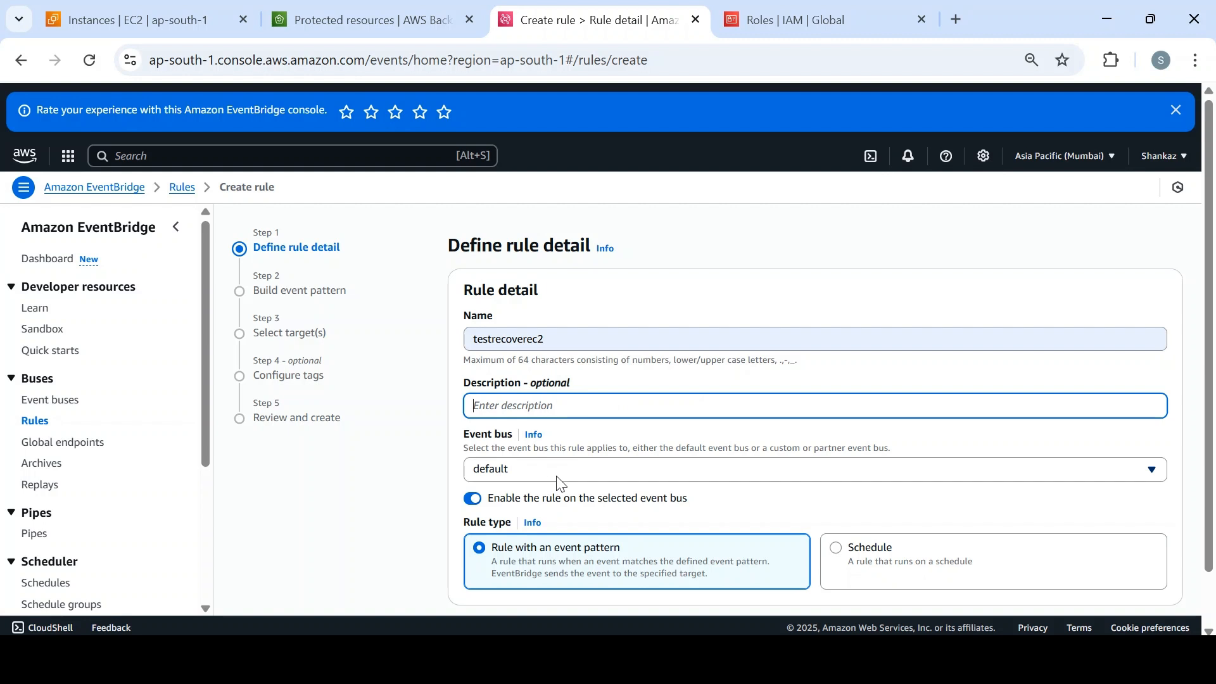
pyautogui.scroll(-1, 1213, 507)
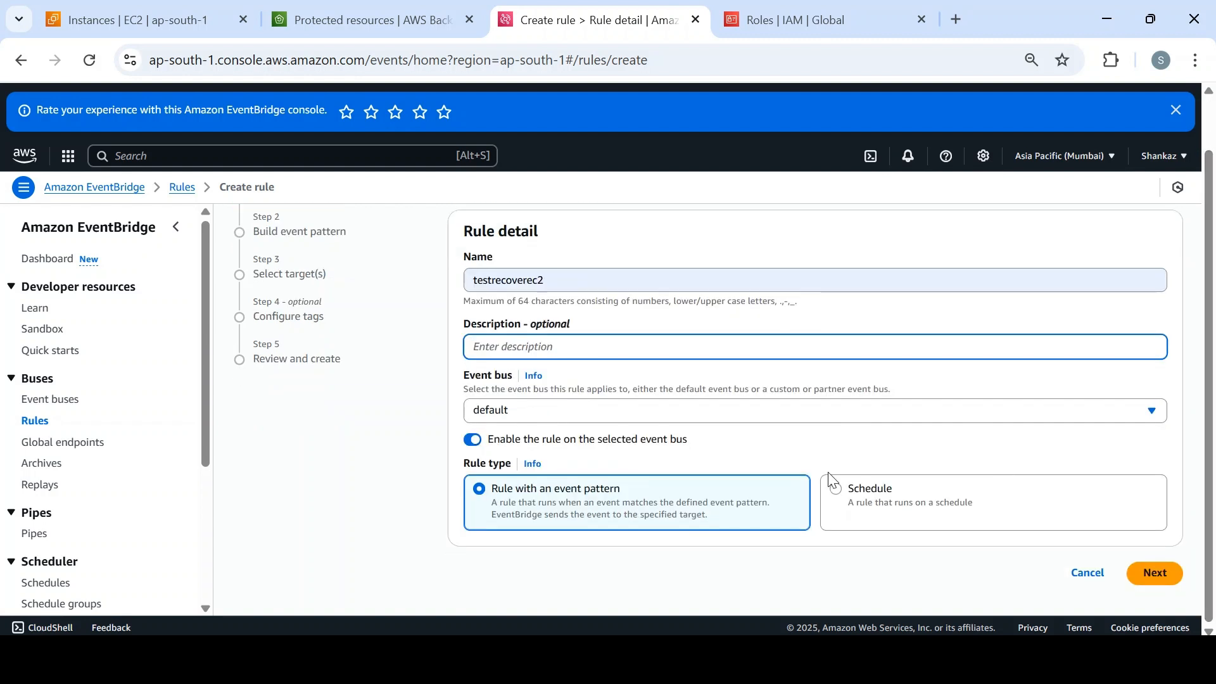
pyautogui.click(1154, 581)
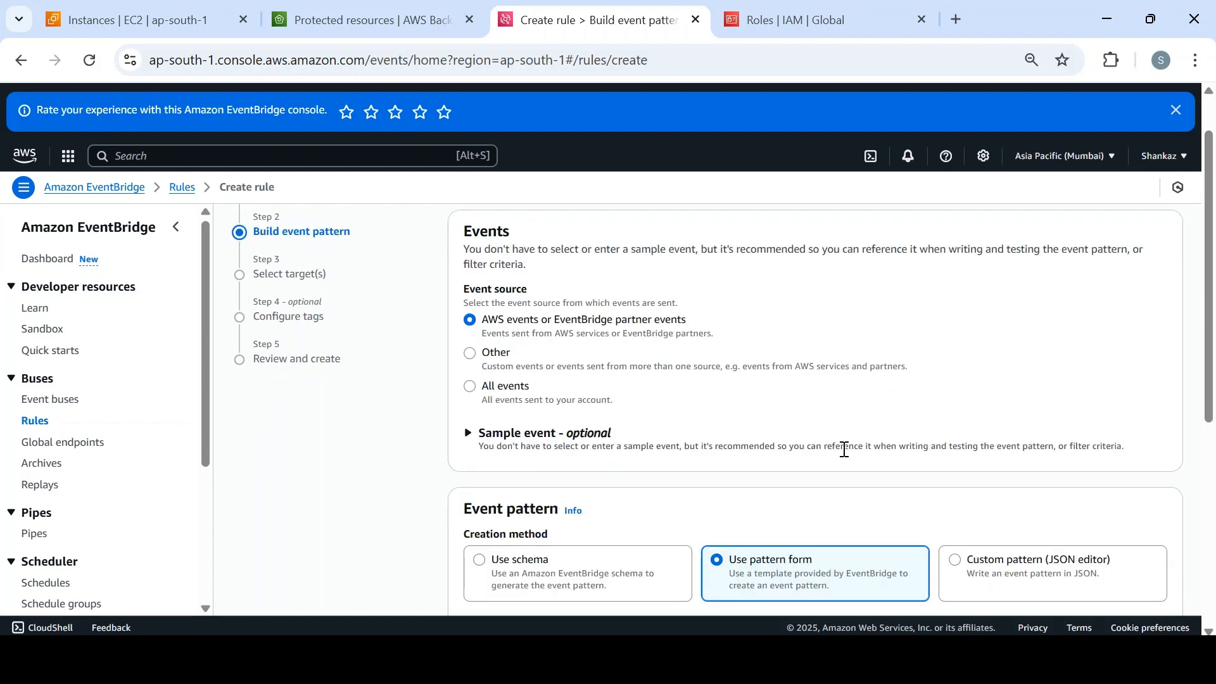
# Select EC2 as the AWS service whose events the rule's event pattern matches.
pyautogui.scroll(-5, 1107, 437)
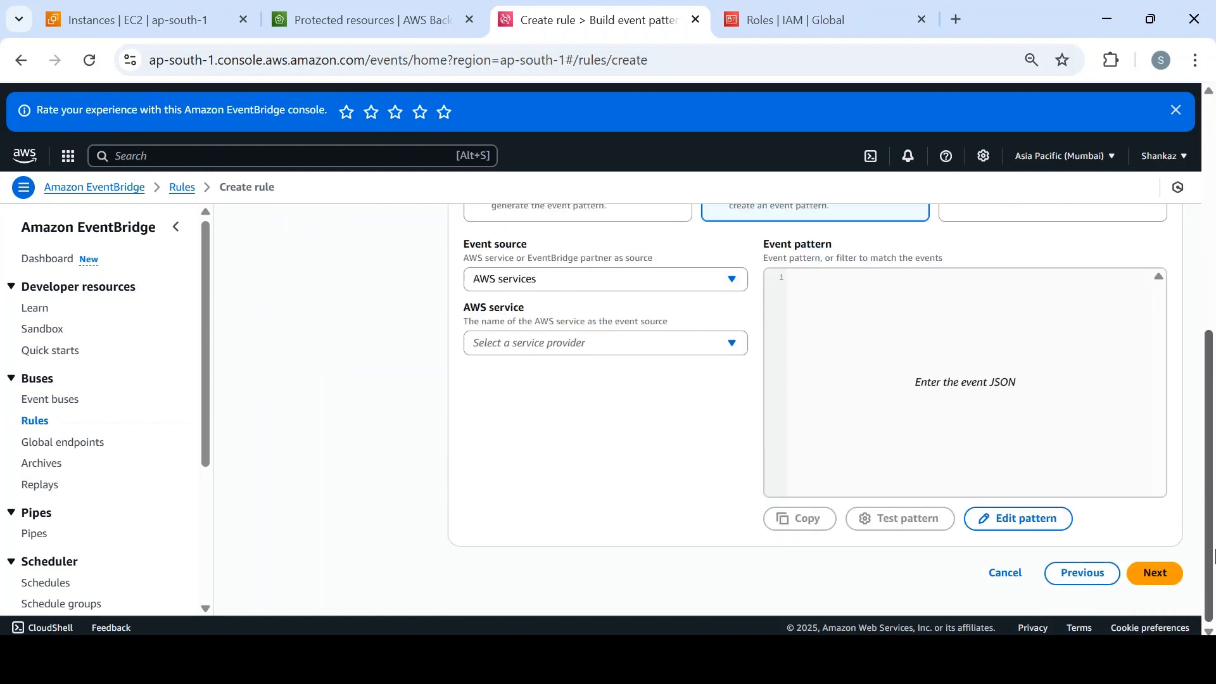
pyautogui.moveTo(1213, 370); pyautogui.dragTo(1207, 329)
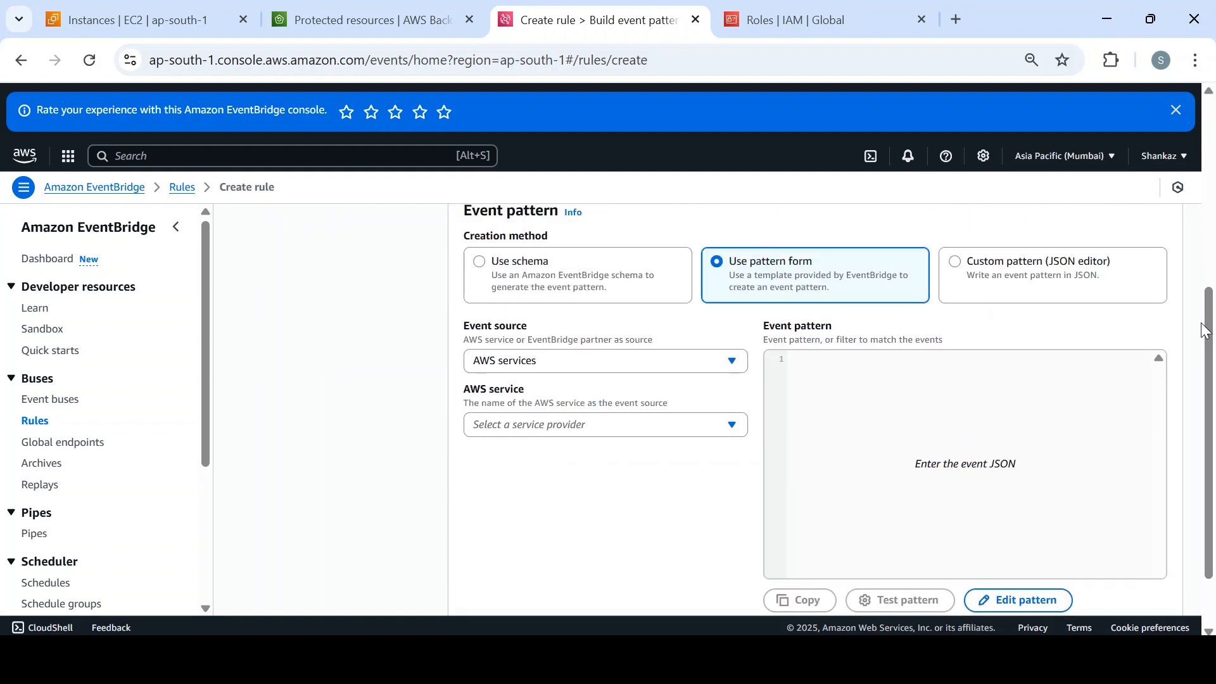
pyautogui.click(577, 427)
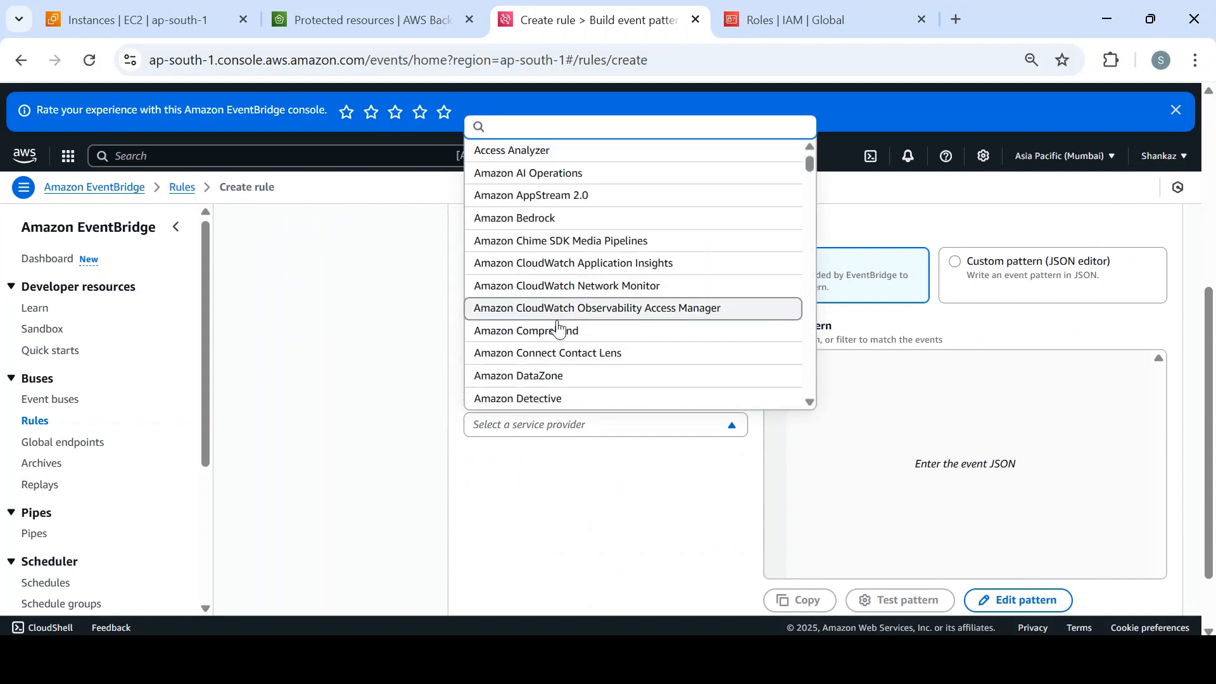
pyautogui.click(545, 424)
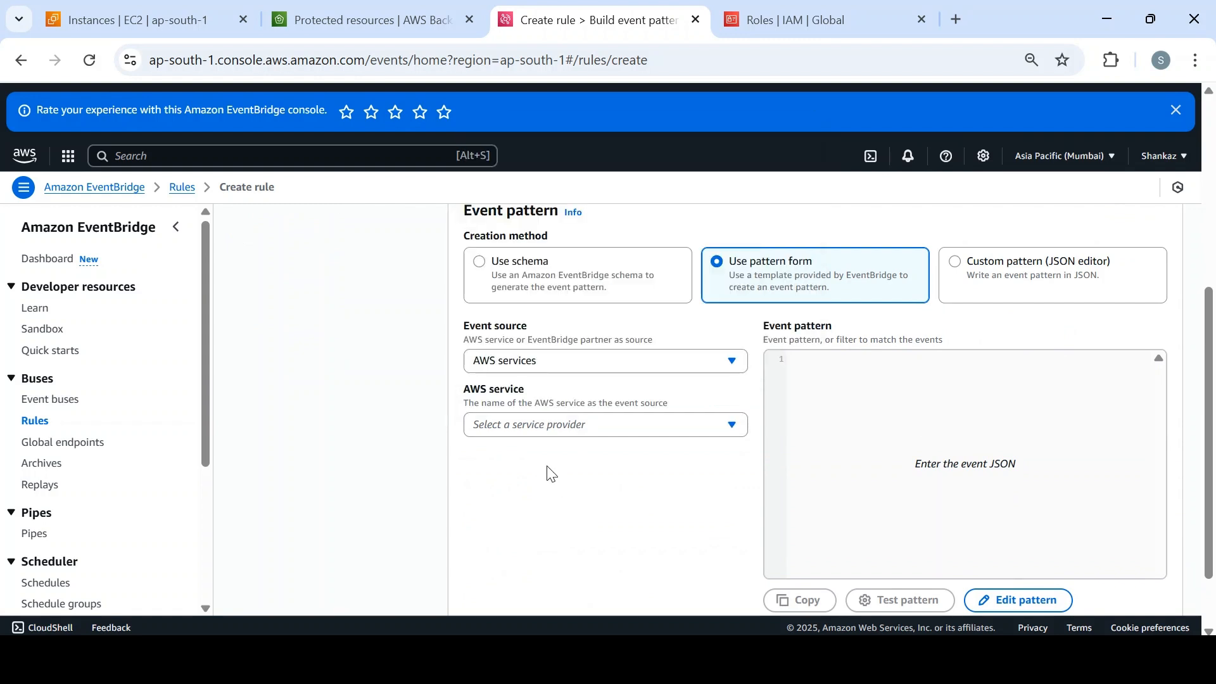
pyautogui.click(525, 431)
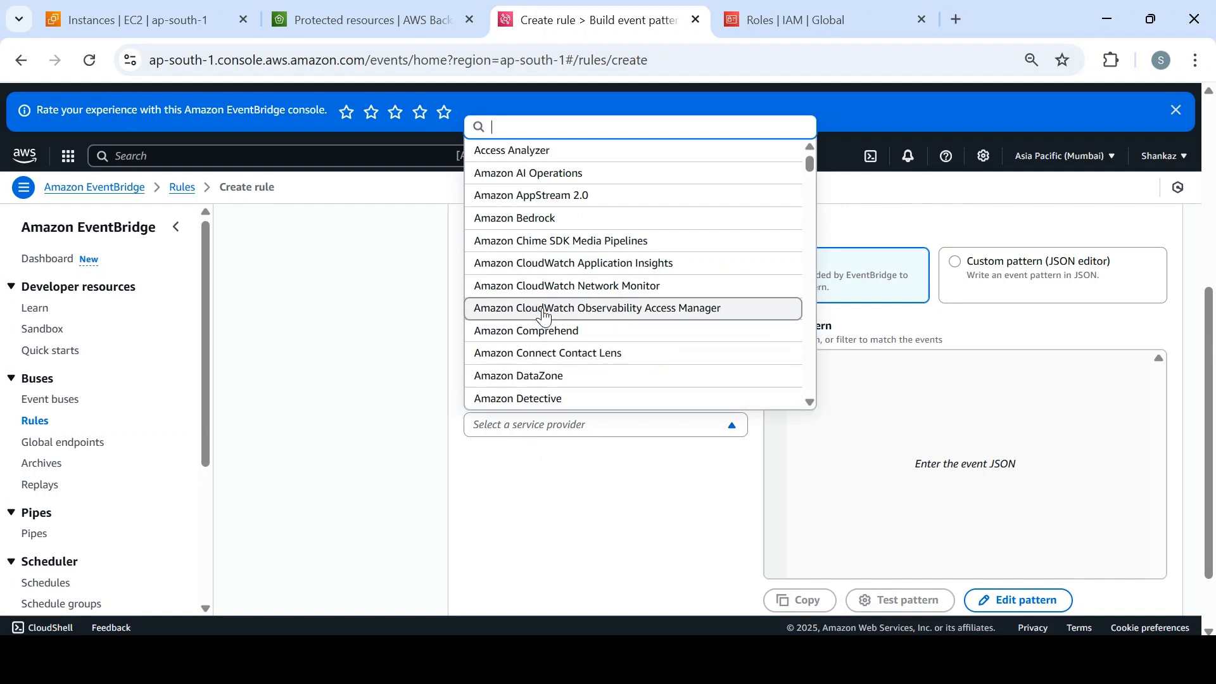
pyautogui.write('lam')
pyautogui.press('BackSpace')
pyautogui.press('BackSpace')
pyautogui.press('BackSpace')
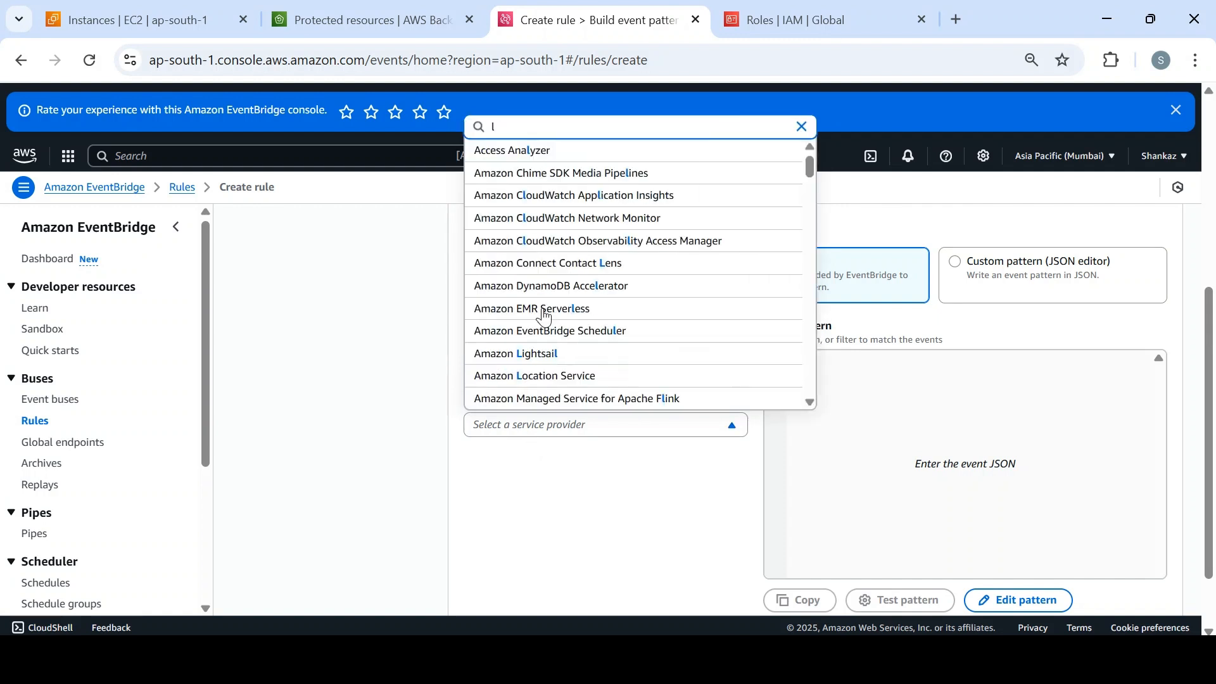
pyautogui.write('ece')
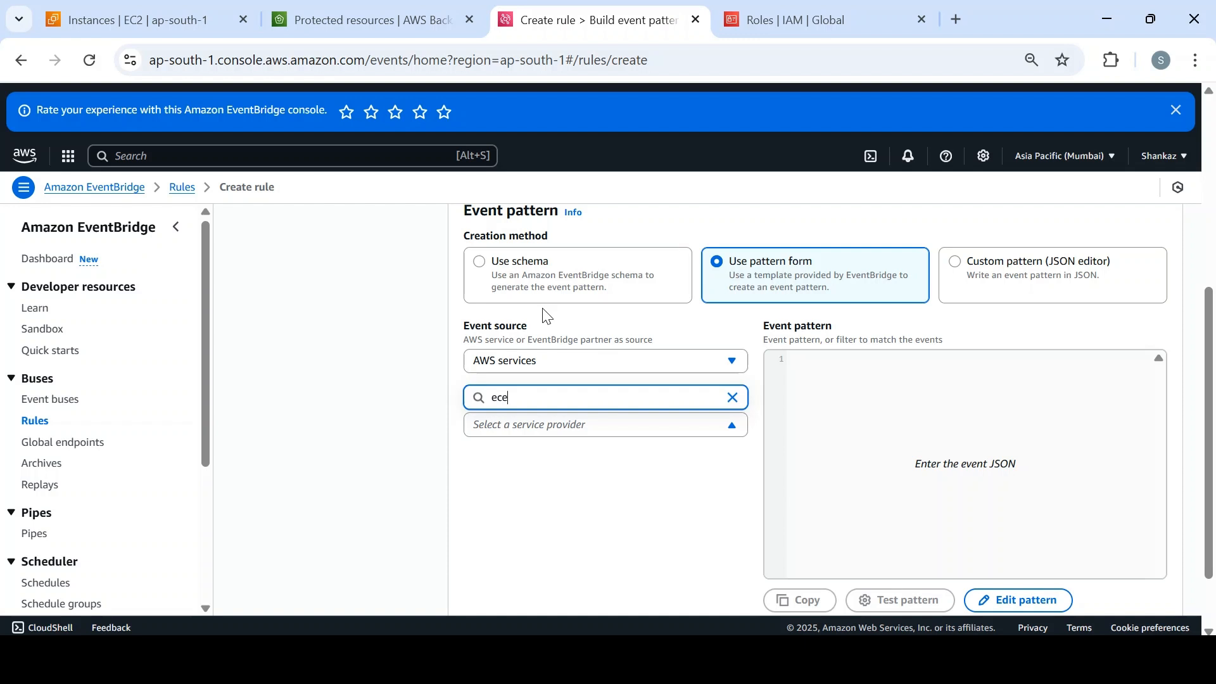
pyautogui.press('BackSpace')
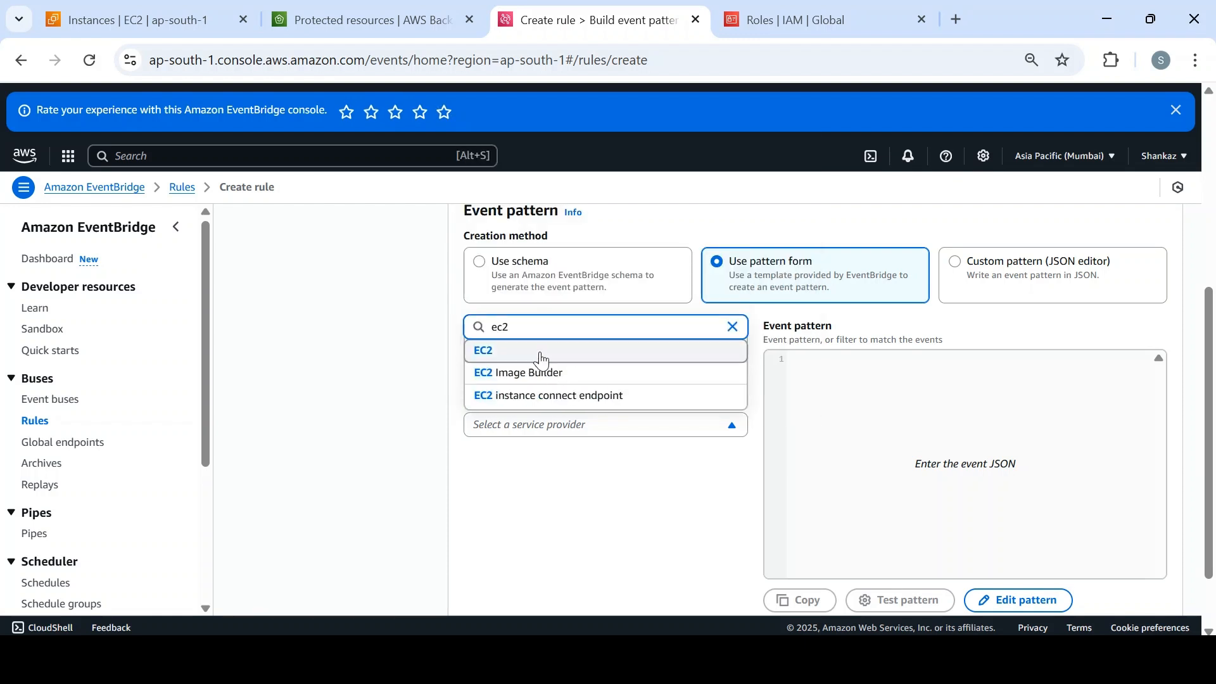
pyautogui.click(540, 359)
# Set the event type to EC2 Instance State-change Notification and restrict it to the specific state stopped.
pyautogui.click(559, 488)
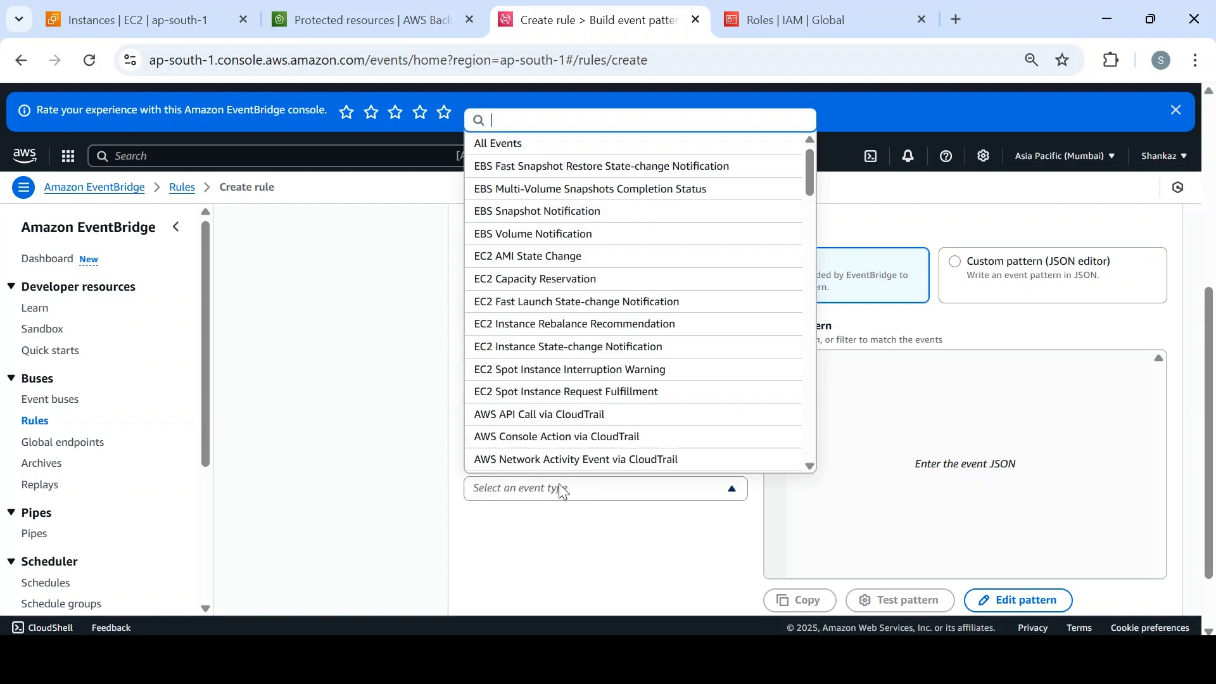
pyautogui.click(579, 348)
pyautogui.moveTo(1206, 373); pyautogui.dragTo(1206, 444)
pyautogui.click(470, 415)
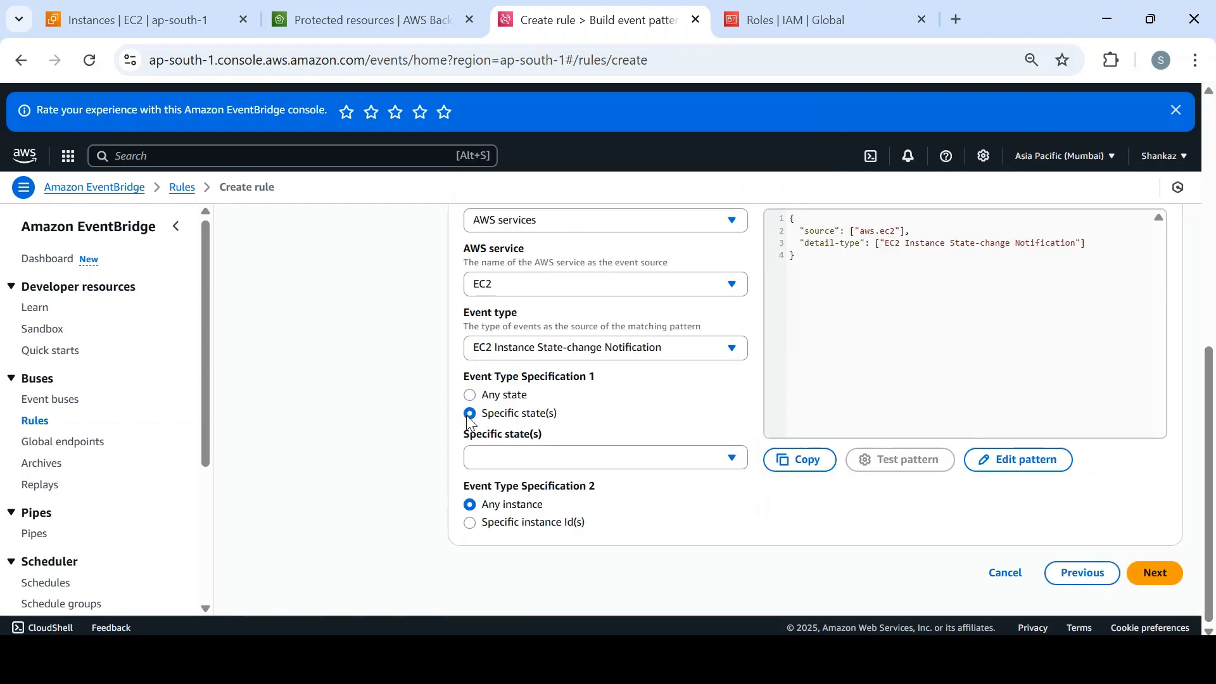
pyautogui.click(535, 458)
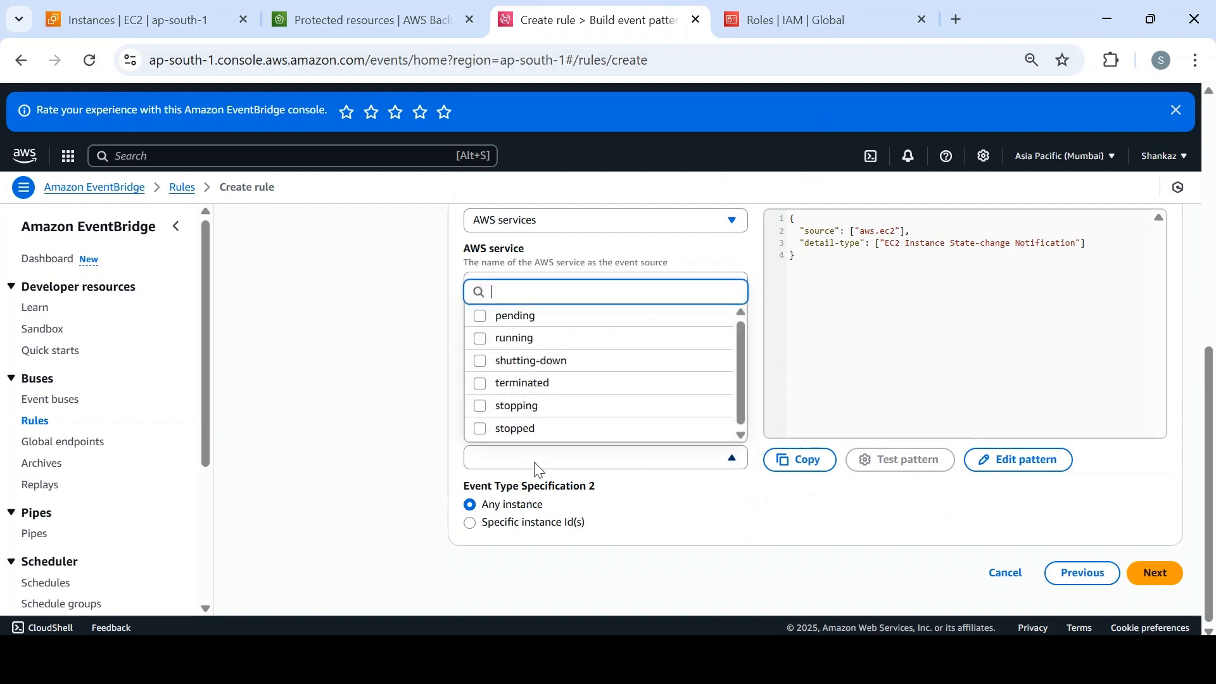
pyautogui.click(482, 431)
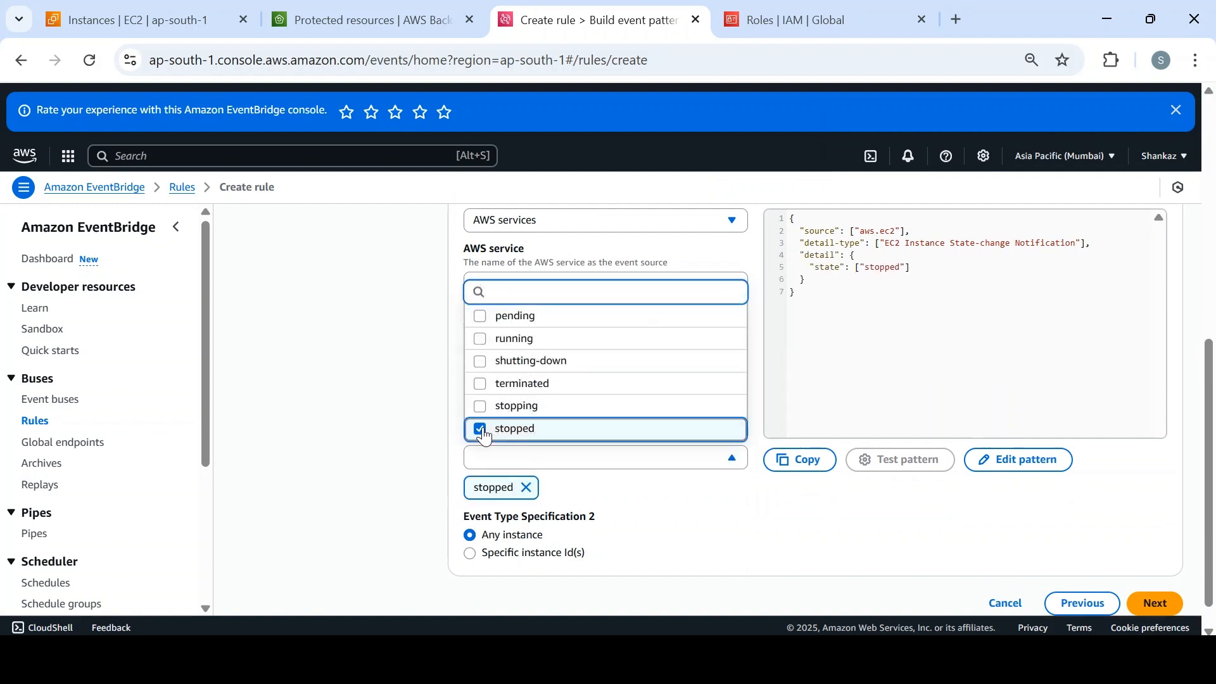
pyautogui.click(415, 453)
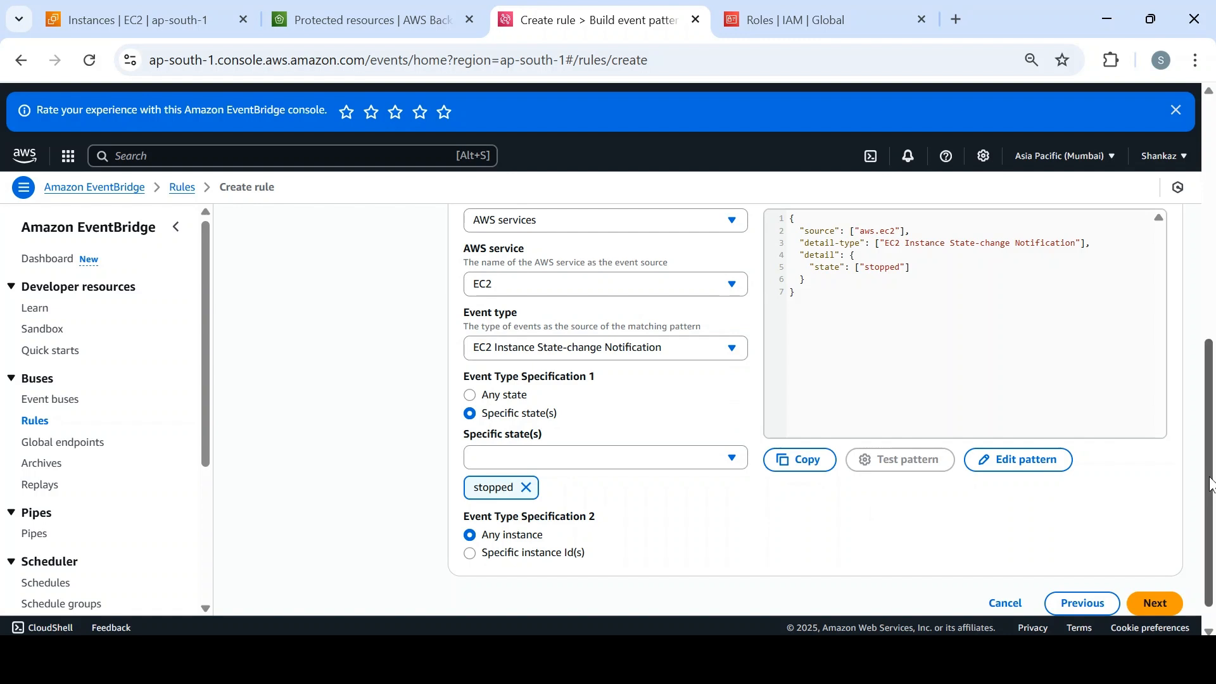
pyautogui.scroll(-1, 1211, 484)
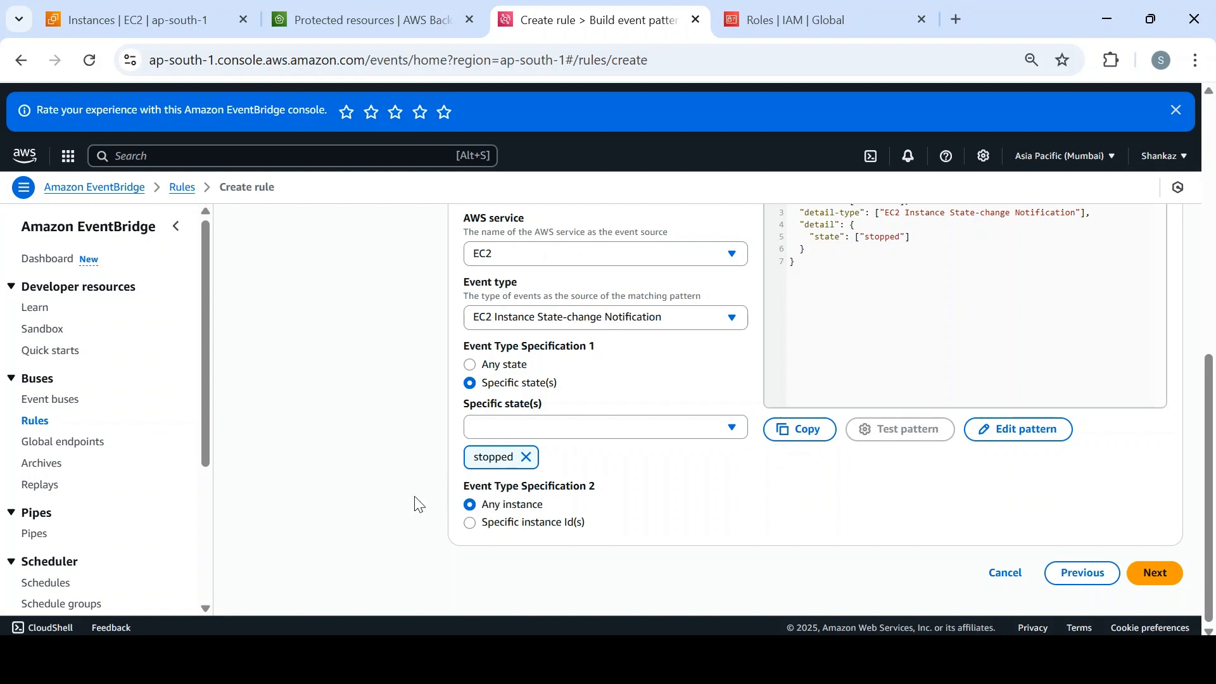
pyautogui.click(523, 527)
pyautogui.click(551, 566)
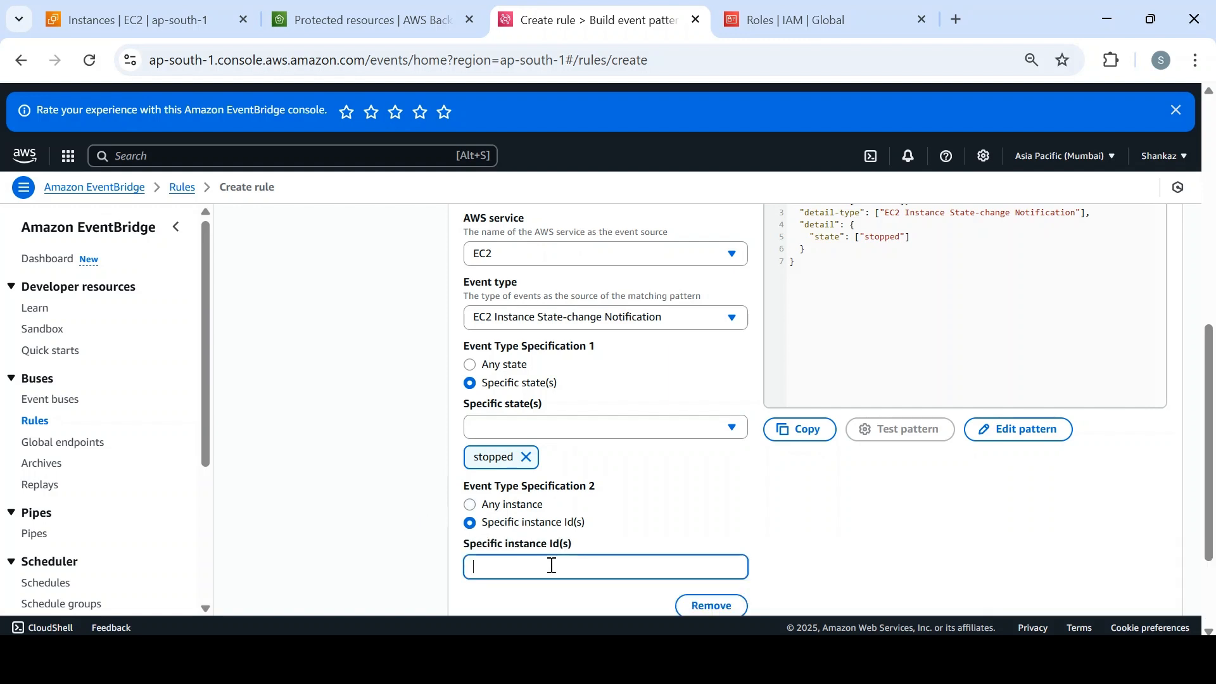
pyautogui.click(470, 506)
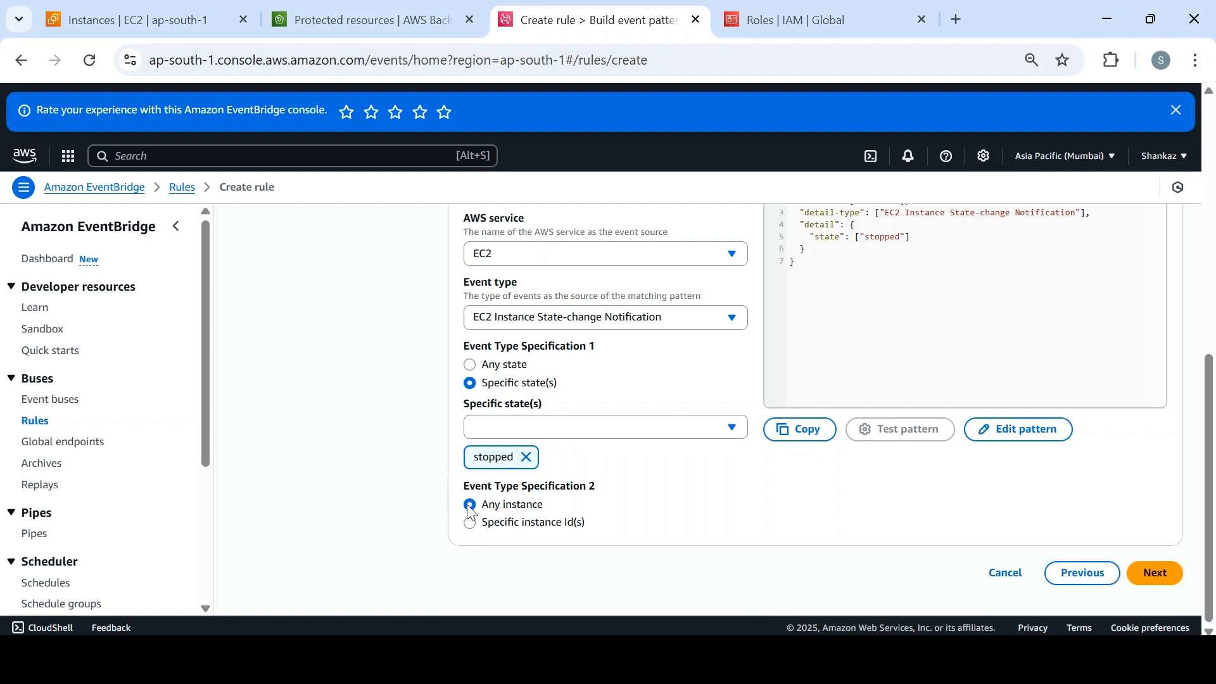
# Proceed to target selection and set the testrecoverec2 Lambda function in this account as the rule's target.
pyautogui.click(1162, 578)
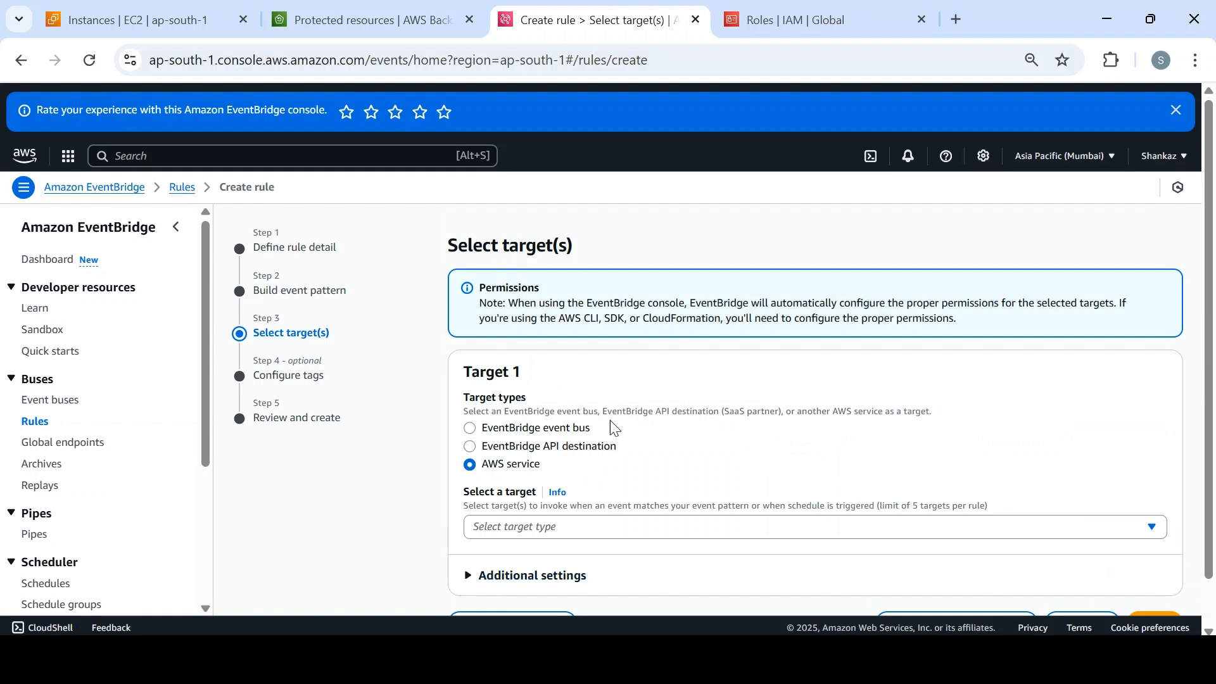
pyautogui.click(659, 533)
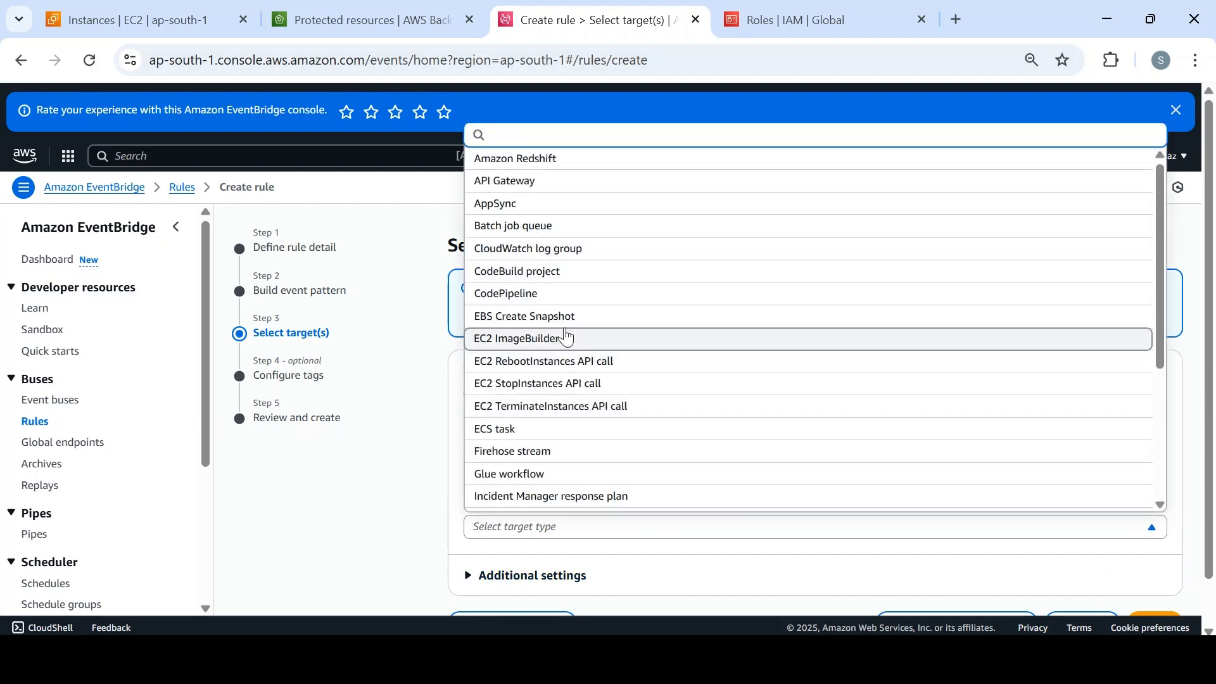
pyautogui.write('lamb')
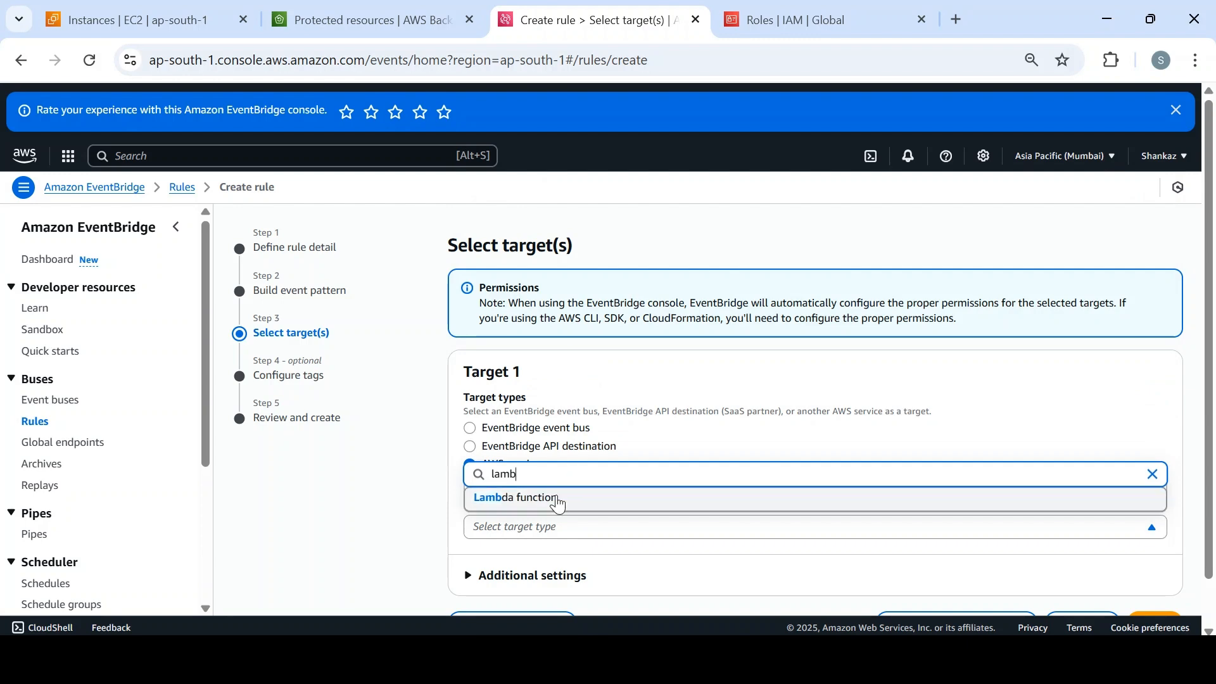
pyautogui.click(558, 499)
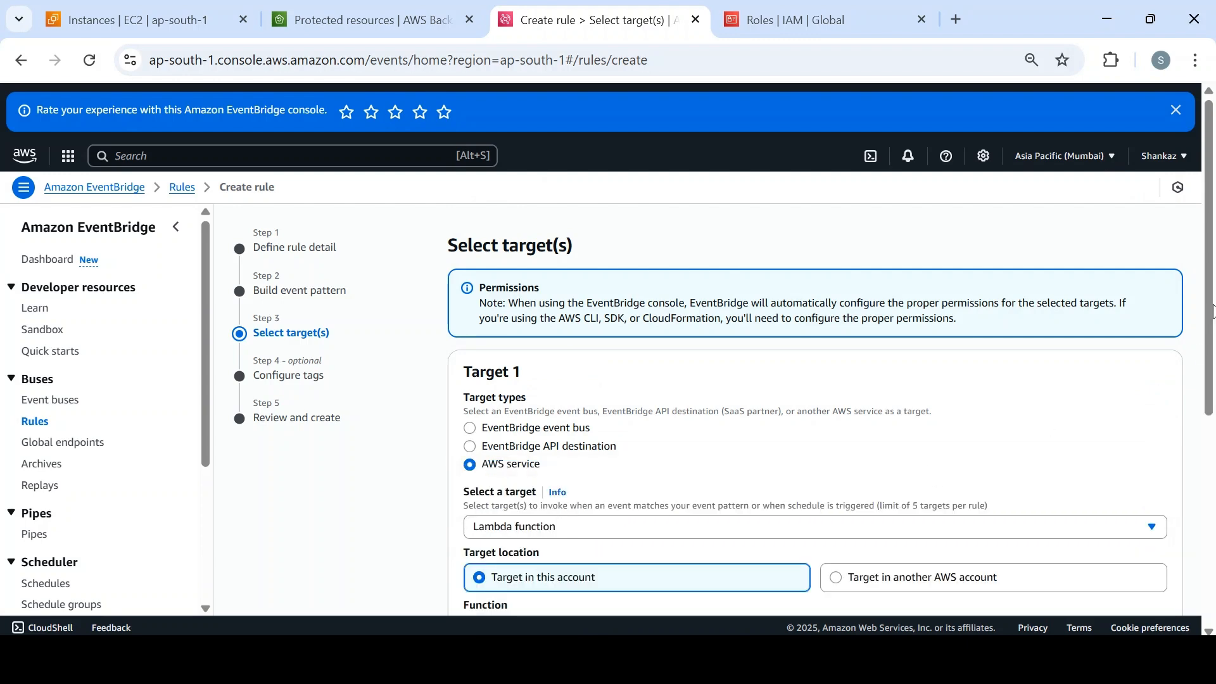
pyautogui.scroll(-4, 1212, 310)
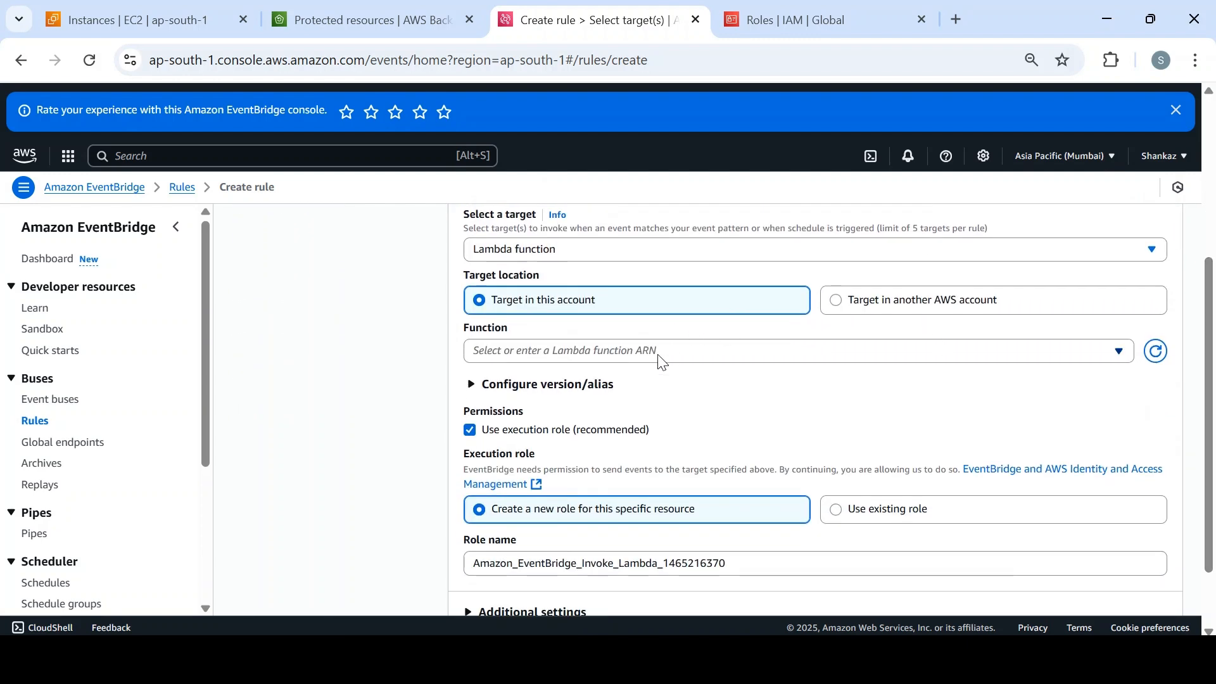
pyautogui.click(661, 361)
pyautogui.click(581, 469)
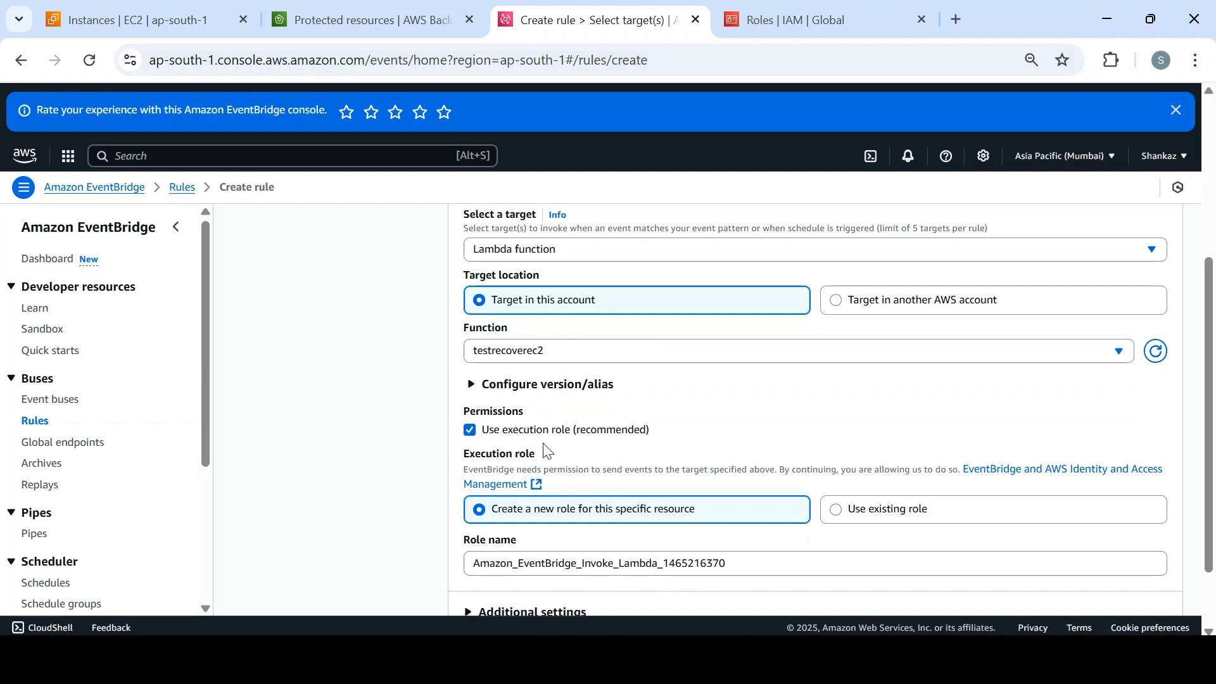
# Use the existing execution role Amazon_EventBridge_Invoke_Lambda_33840722 for the Lambda target.
pyautogui.click(868, 513)
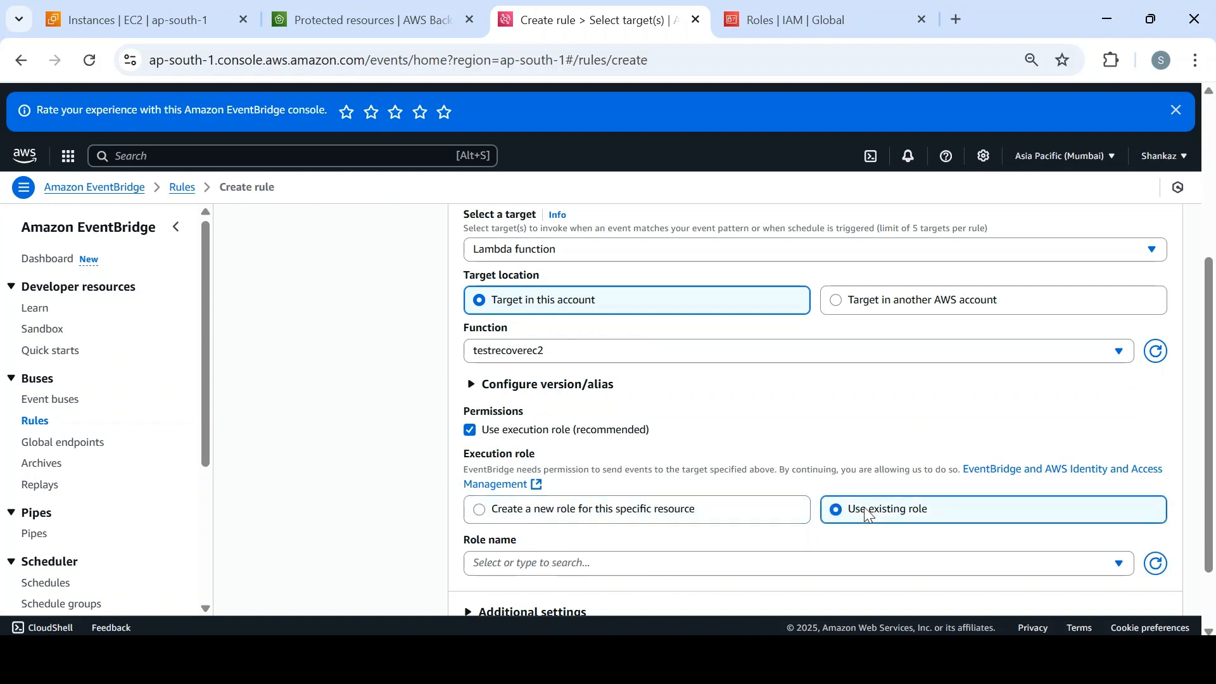
pyautogui.click(683, 566)
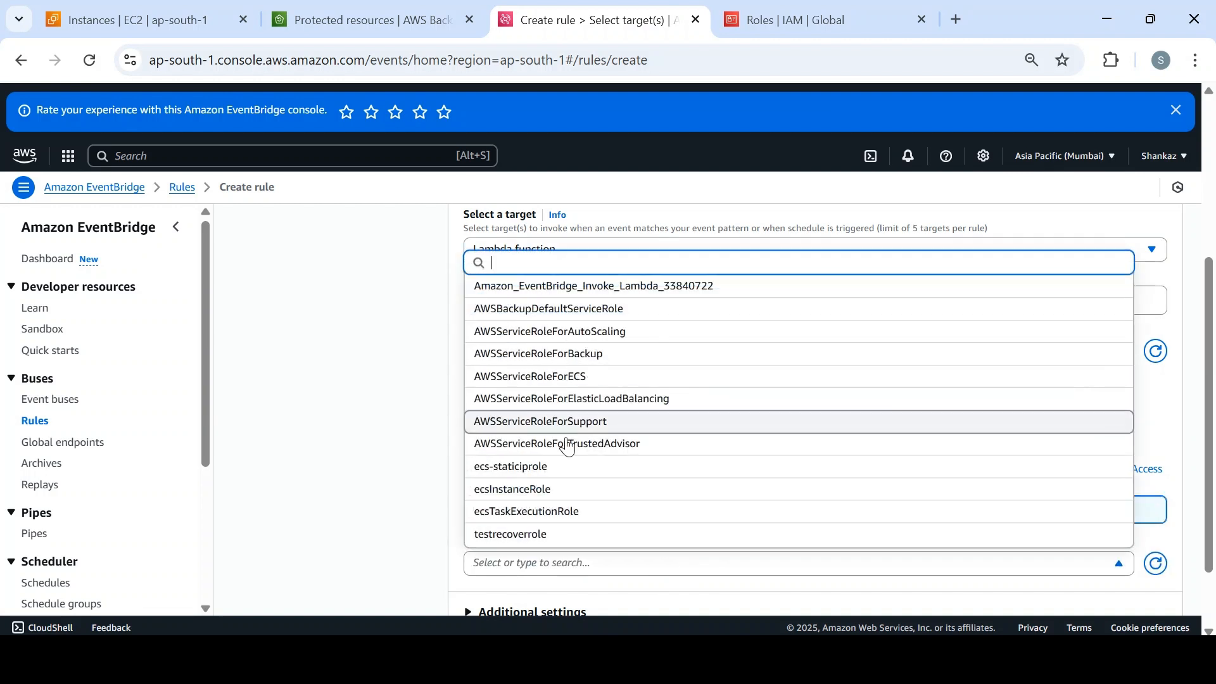
pyautogui.click(545, 288)
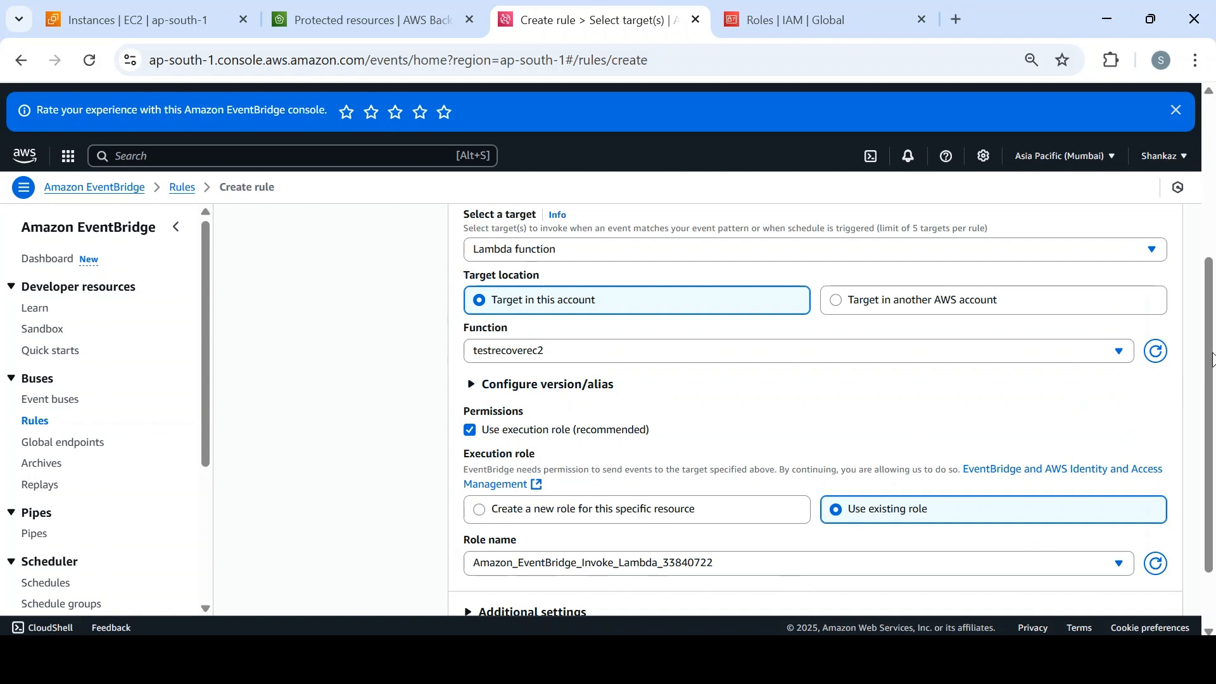
pyautogui.scroll(-3, 1212, 360)
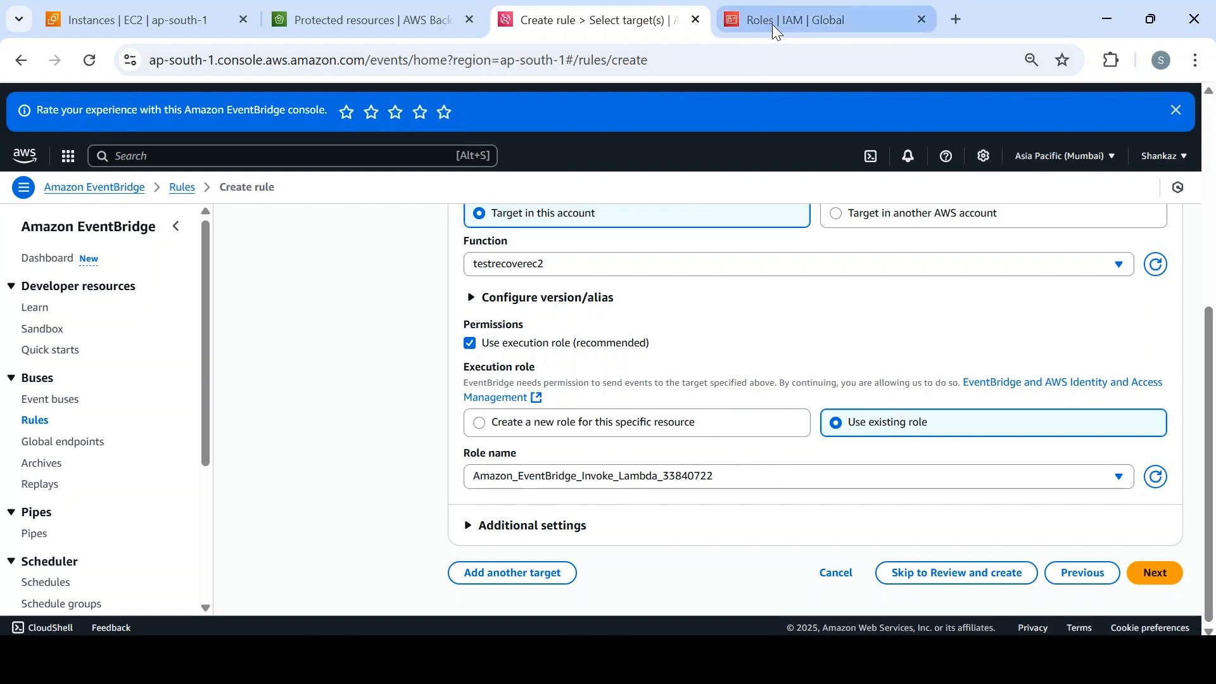
# Open the Amazon_EventBridge_Invoke_Lambda_33840722 role in IAM and examine the allowed action and resource in its permissions policy JSON.
pyautogui.click(819, 31)
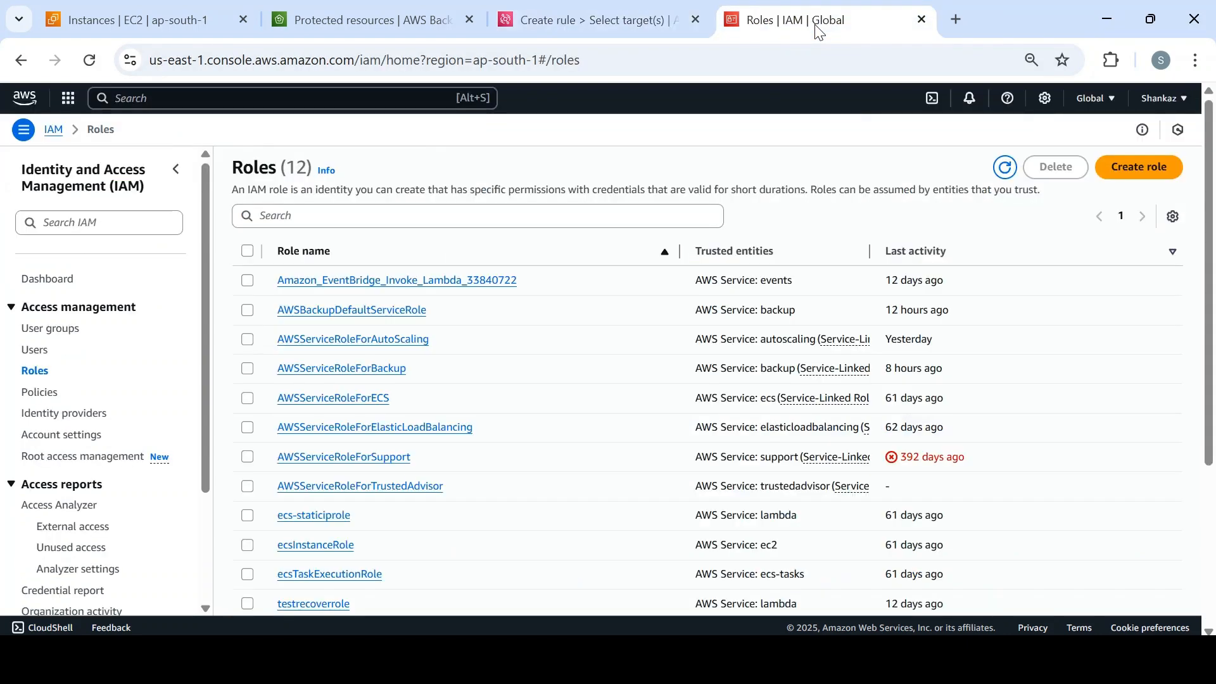
pyautogui.click(485, 289)
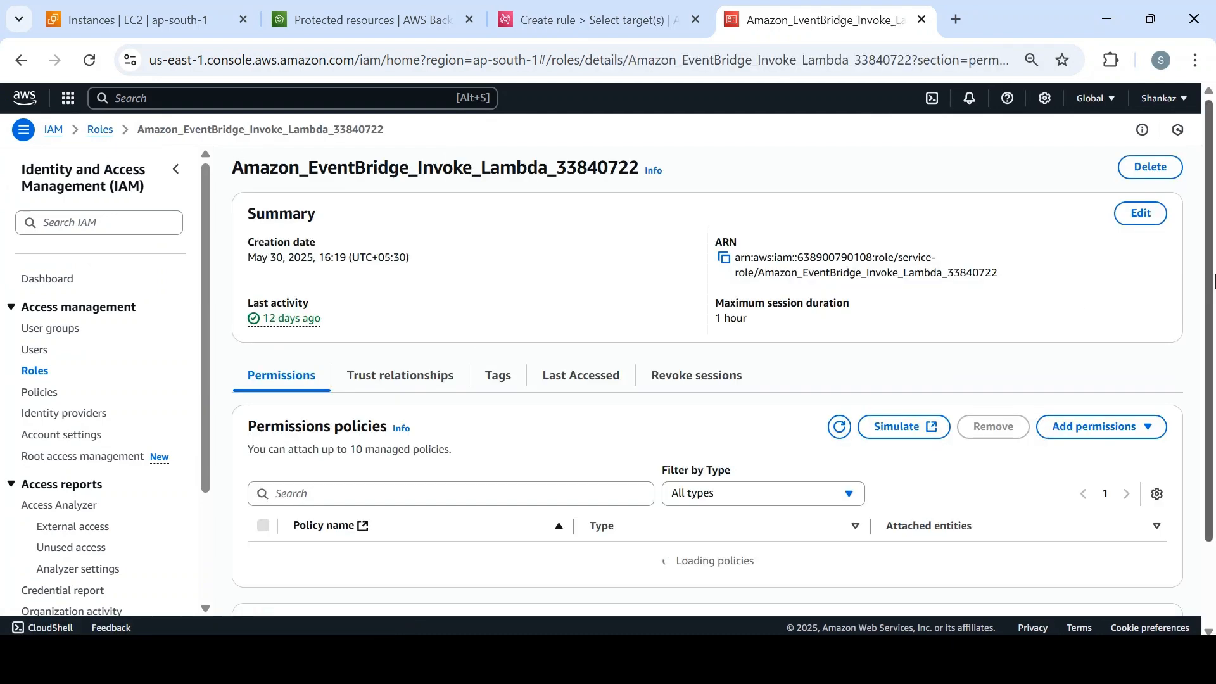
pyautogui.scroll(-3, 1214, 394)
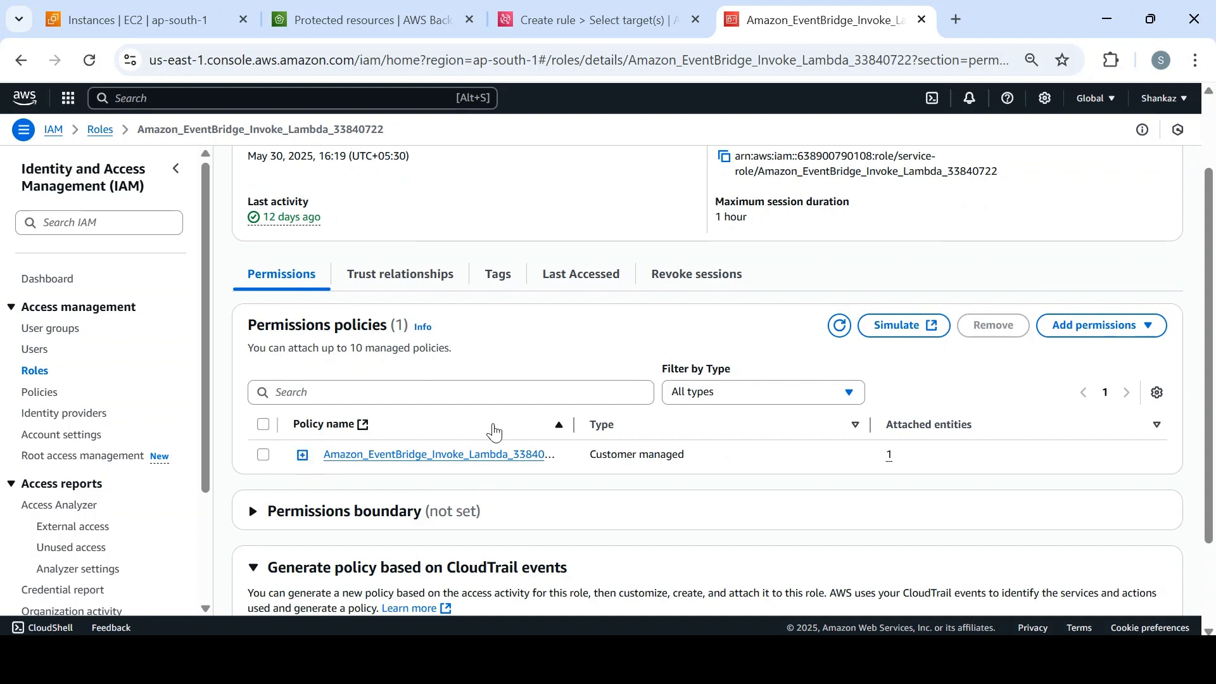
pyautogui.moveTo(575, 425); pyautogui.dragTo(639, 426)
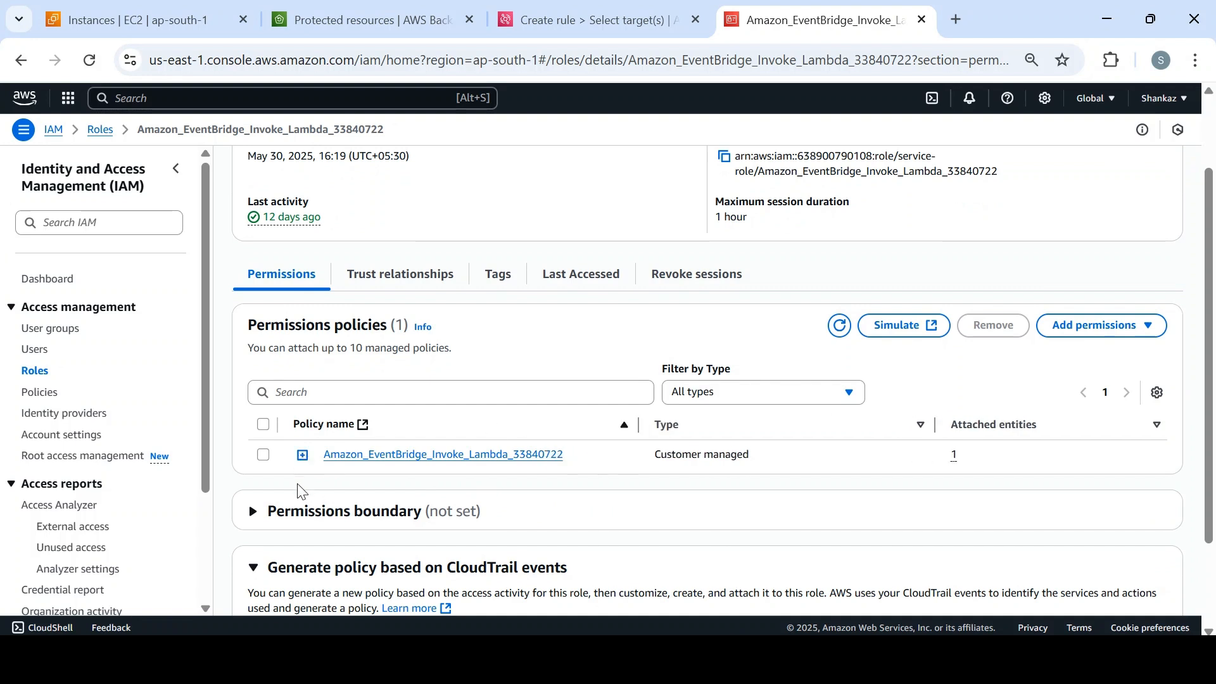
pyautogui.click(303, 456)
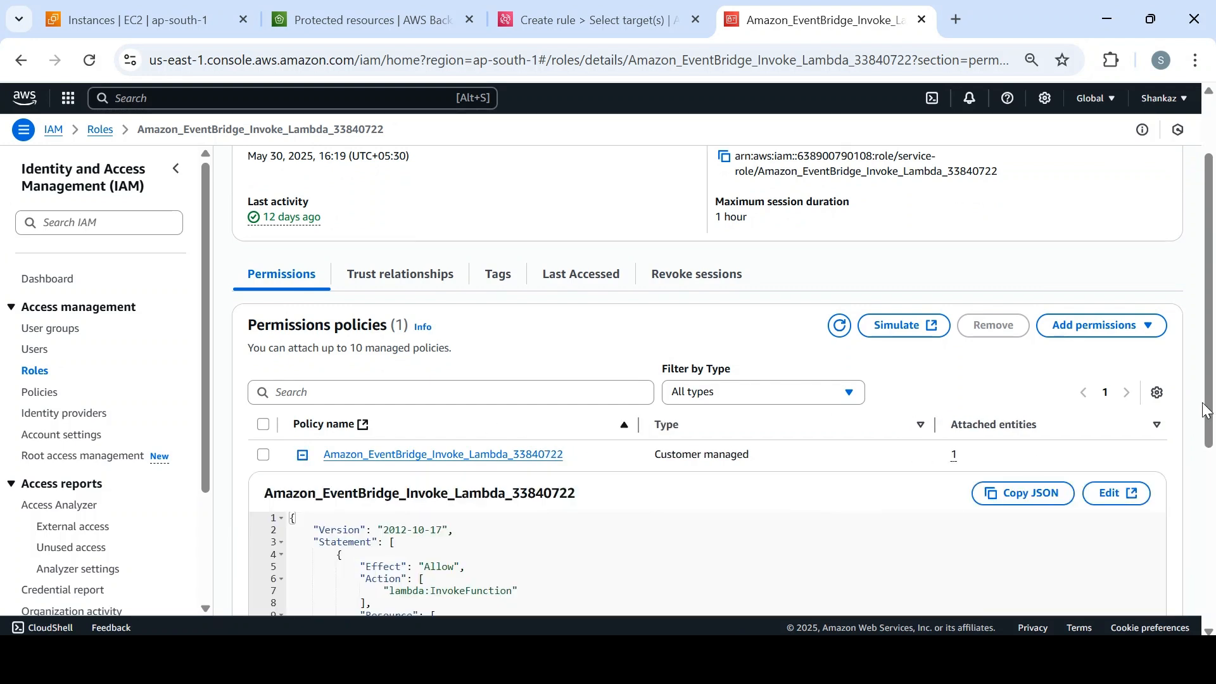
pyautogui.scroll(-3, 1210, 392)
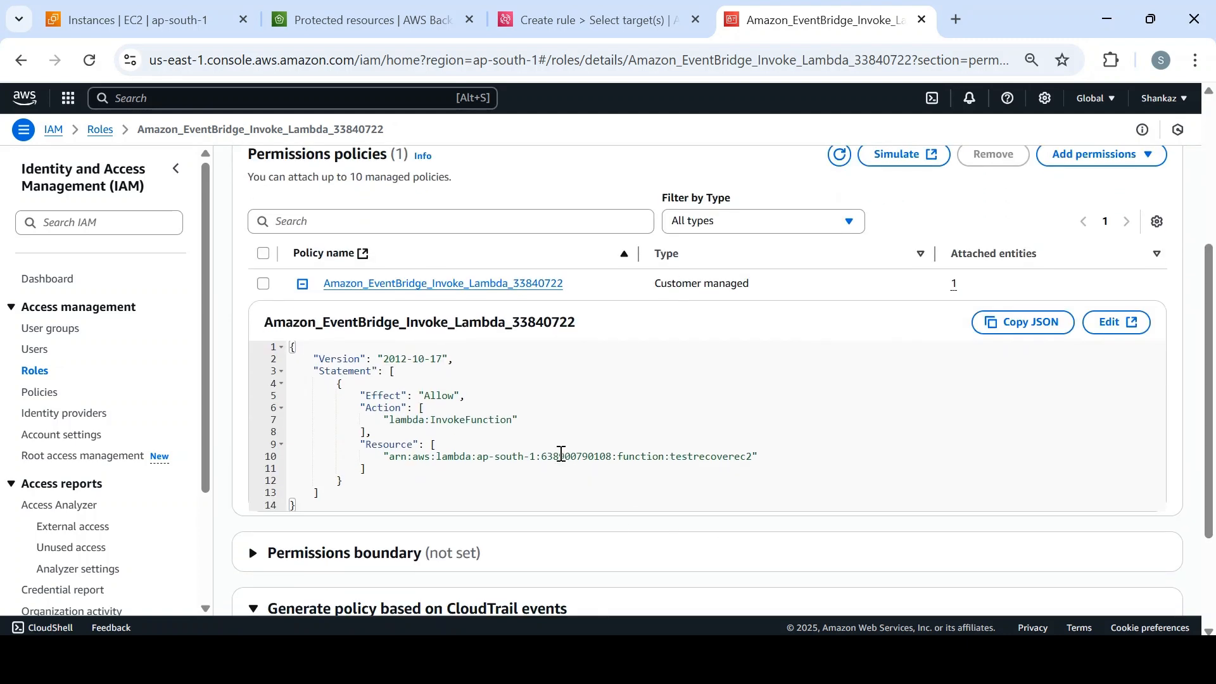
pyautogui.moveTo(386, 458); pyautogui.dragTo(771, 465)
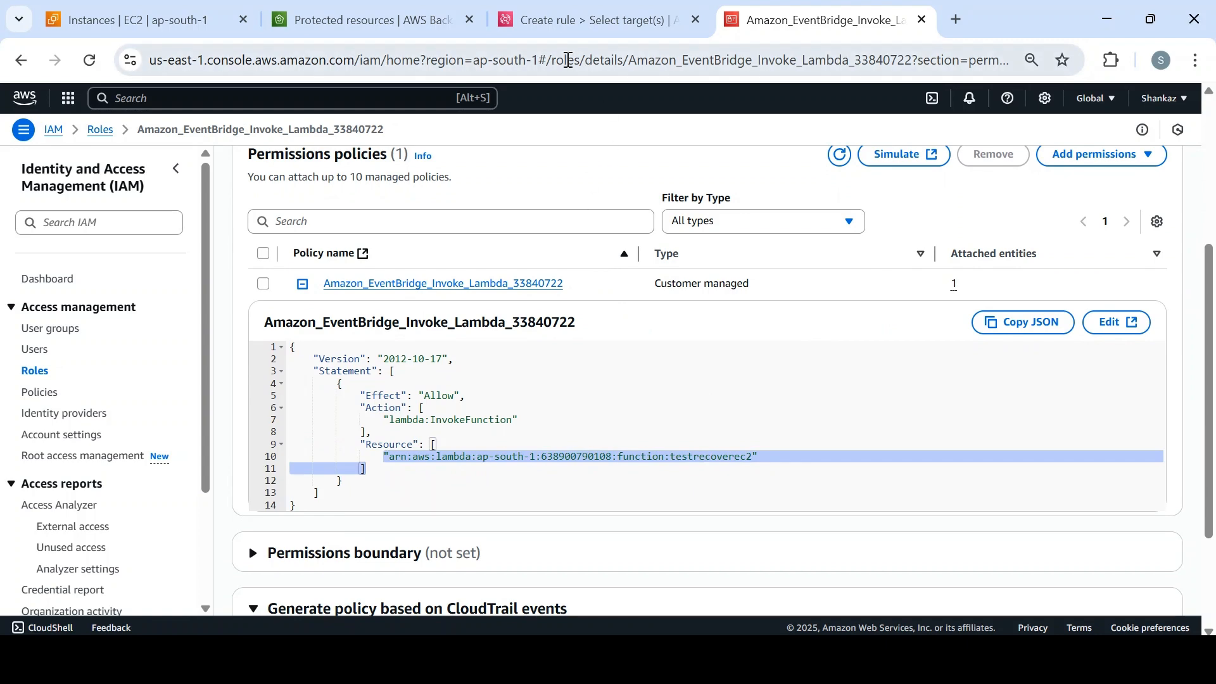
# Return to the EventBridge rule being created and proceed from its target settings to tag configuration.
pyautogui.click(570, 19)
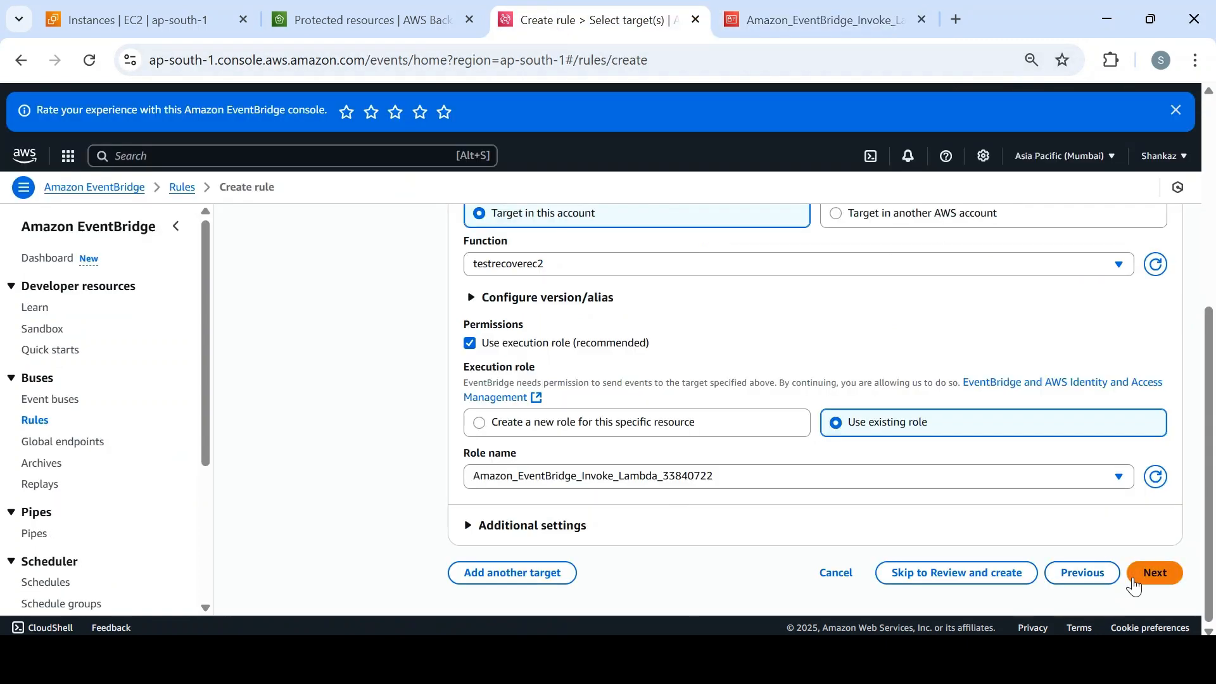
pyautogui.click(1155, 575)
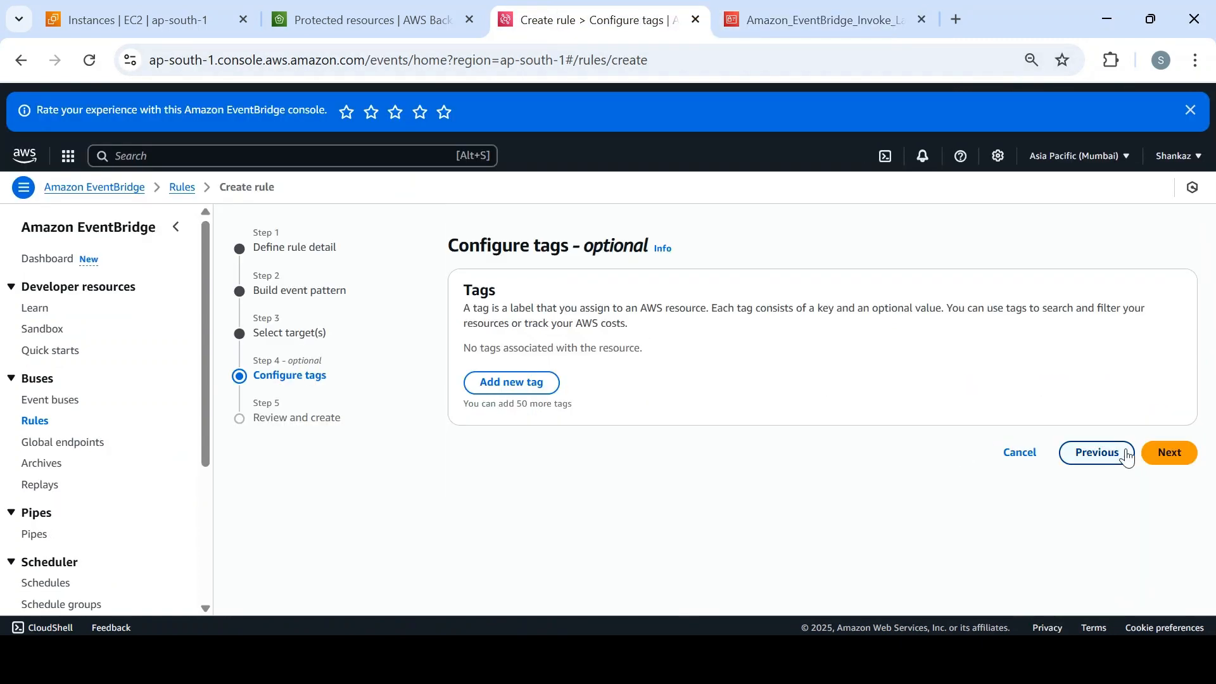
# Leave the rule without tags, review its configuration and create the testrecoverec2 rule.
pyautogui.click(1160, 455)
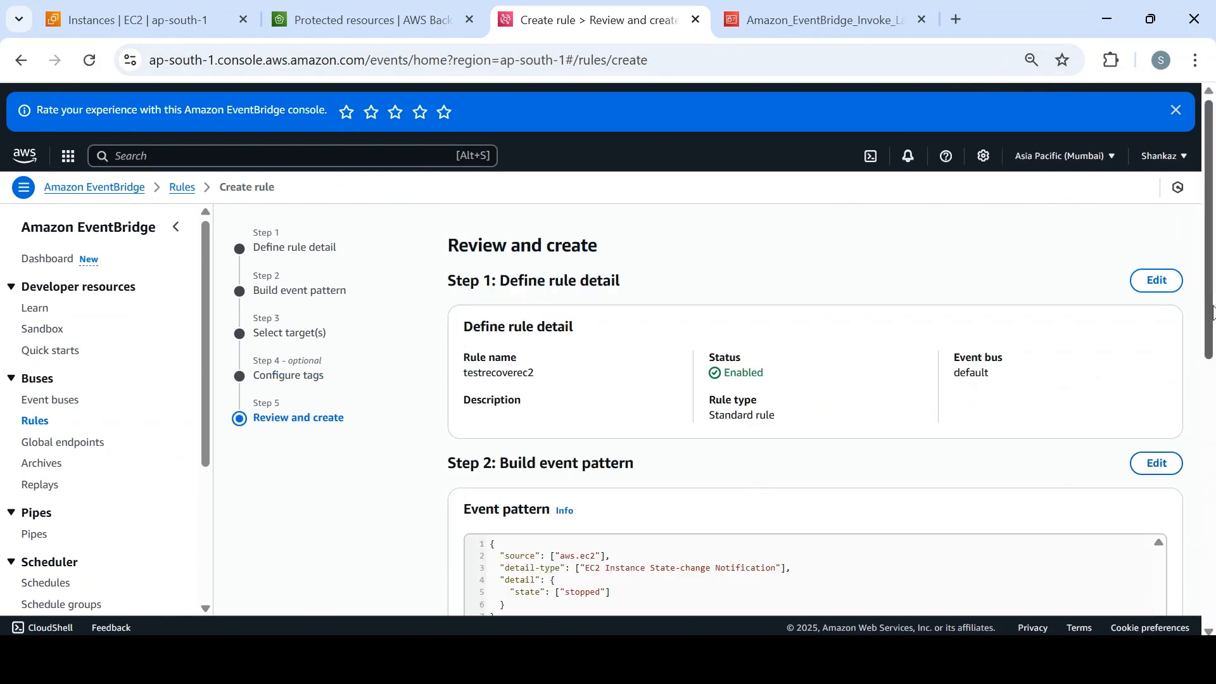
pyautogui.moveTo(1212, 307); pyautogui.dragTo(1213, 573)
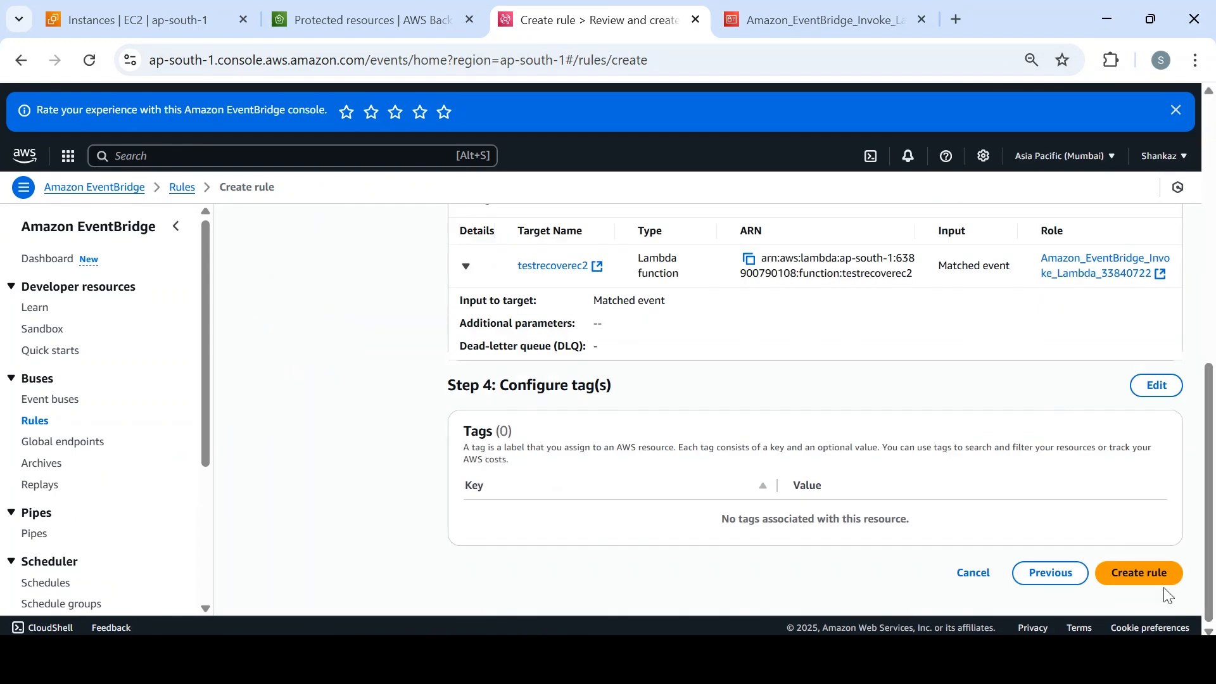
pyautogui.click(1160, 577)
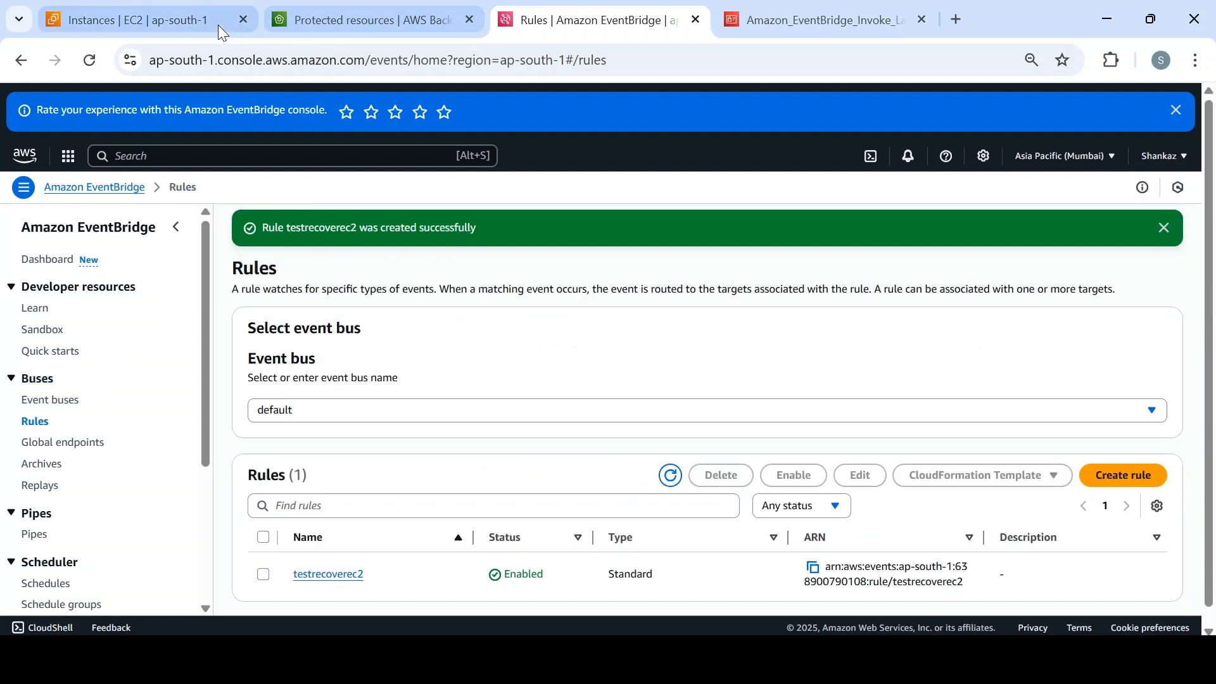
# Search for the Lambda service and open the testrecoverec2 function.
pyautogui.click(326, 154)
pyautogui.write('lambda')
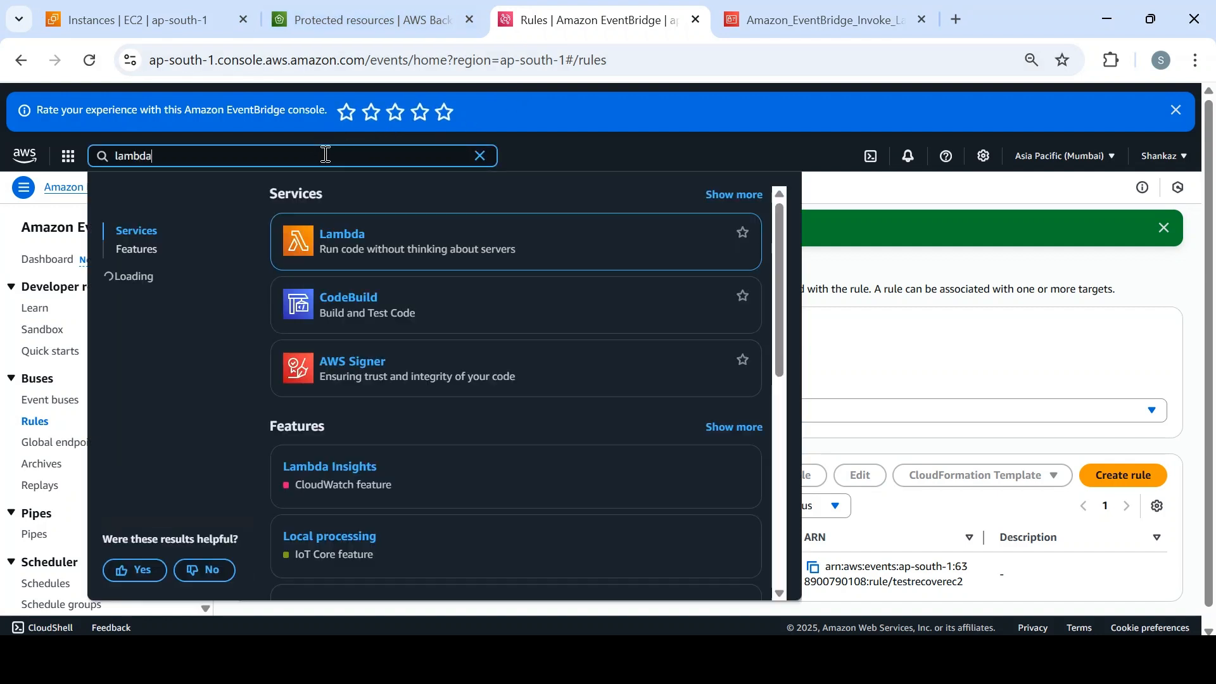
pyautogui.click(339, 229)
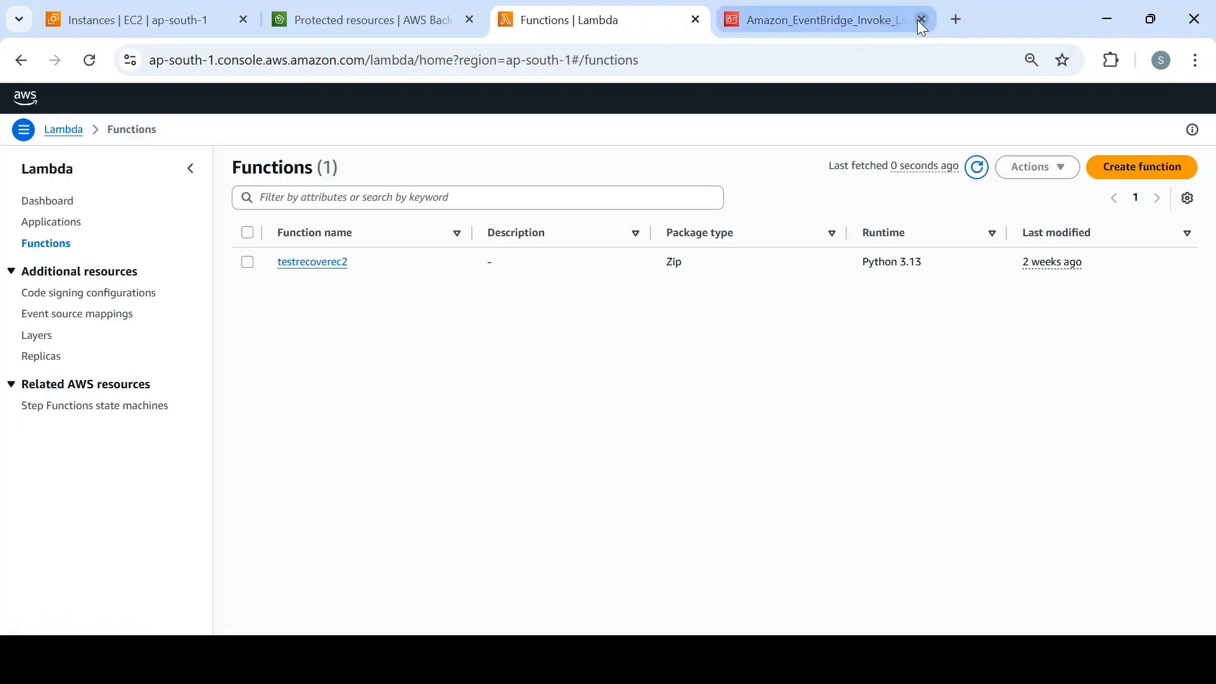
pyautogui.click(319, 264)
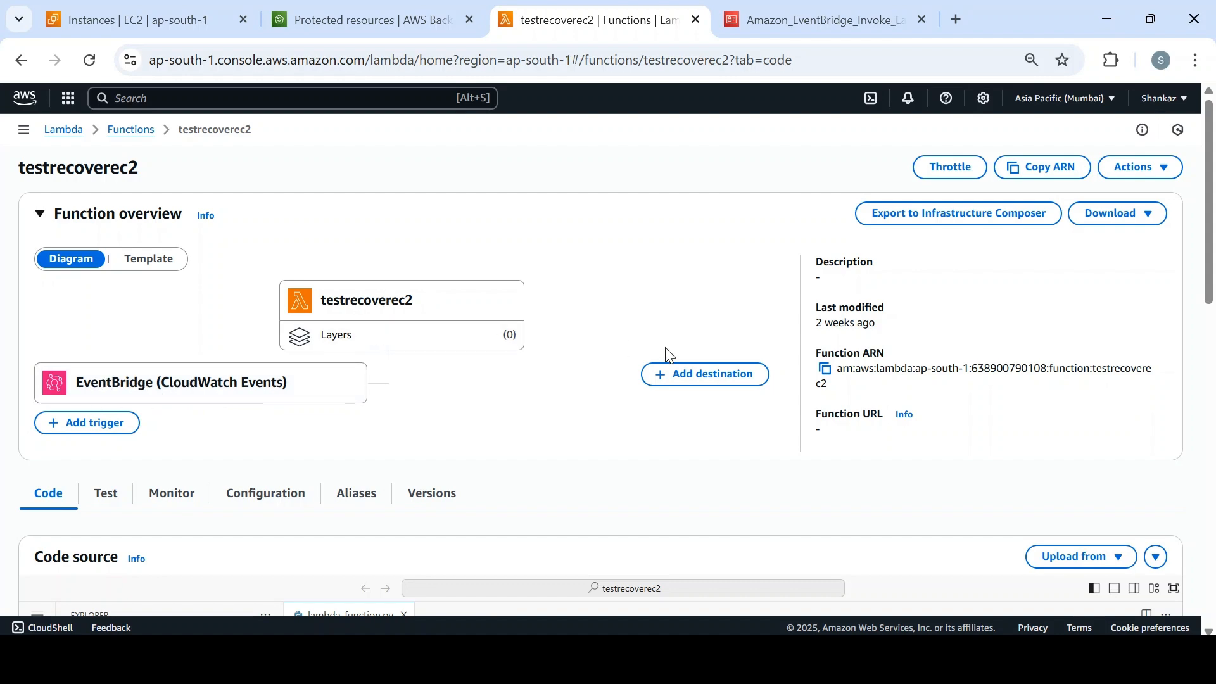
# Examine the function's timeout in its general configuration, and return to the source code containing the BACKUP_PLAN_NAME variable.
pyautogui.scroll(-4, 512, 203)
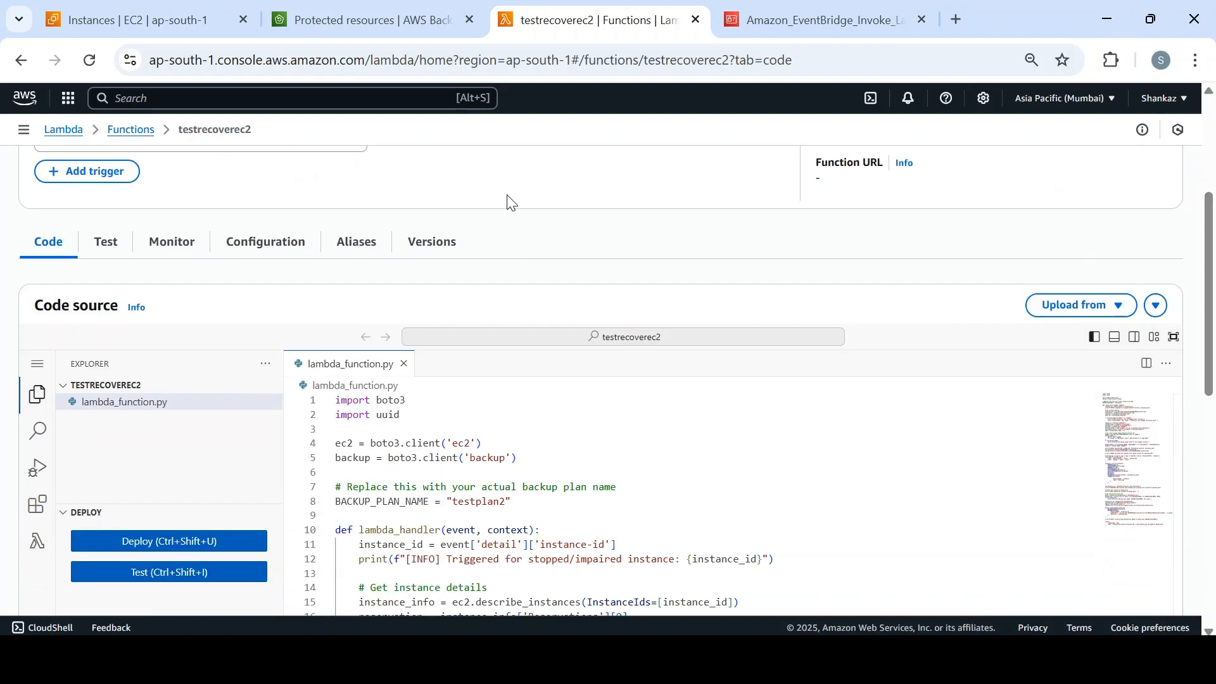
pyautogui.click(252, 245)
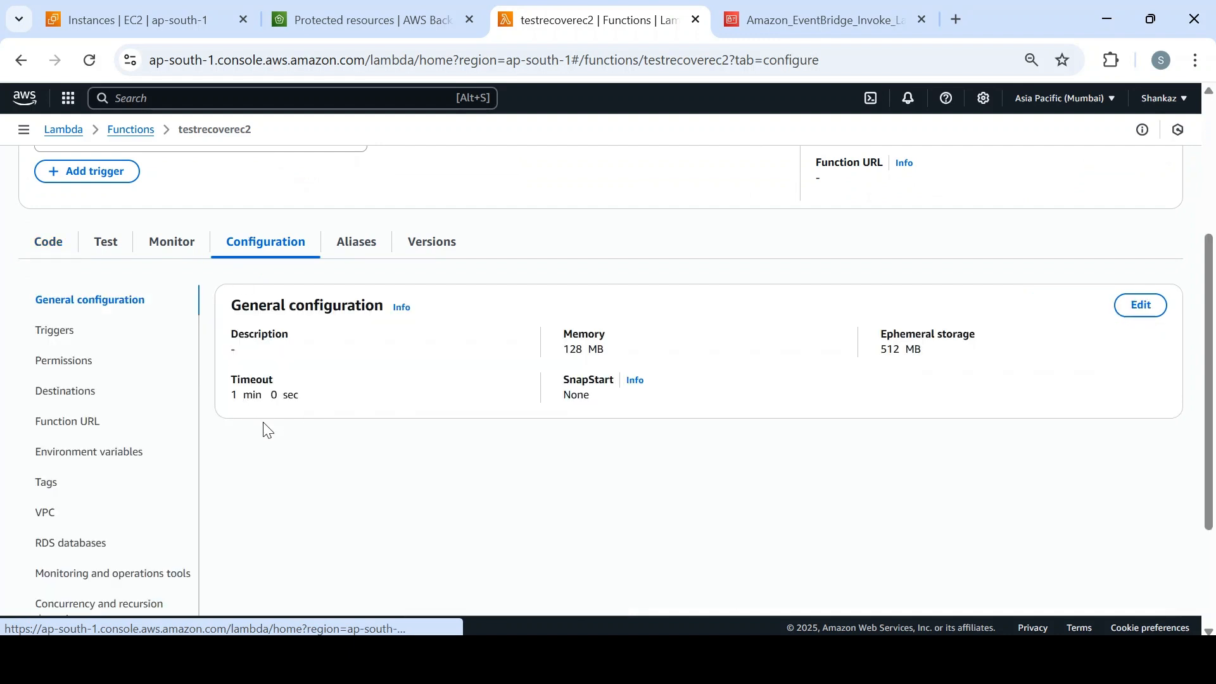
pyautogui.click(46, 242)
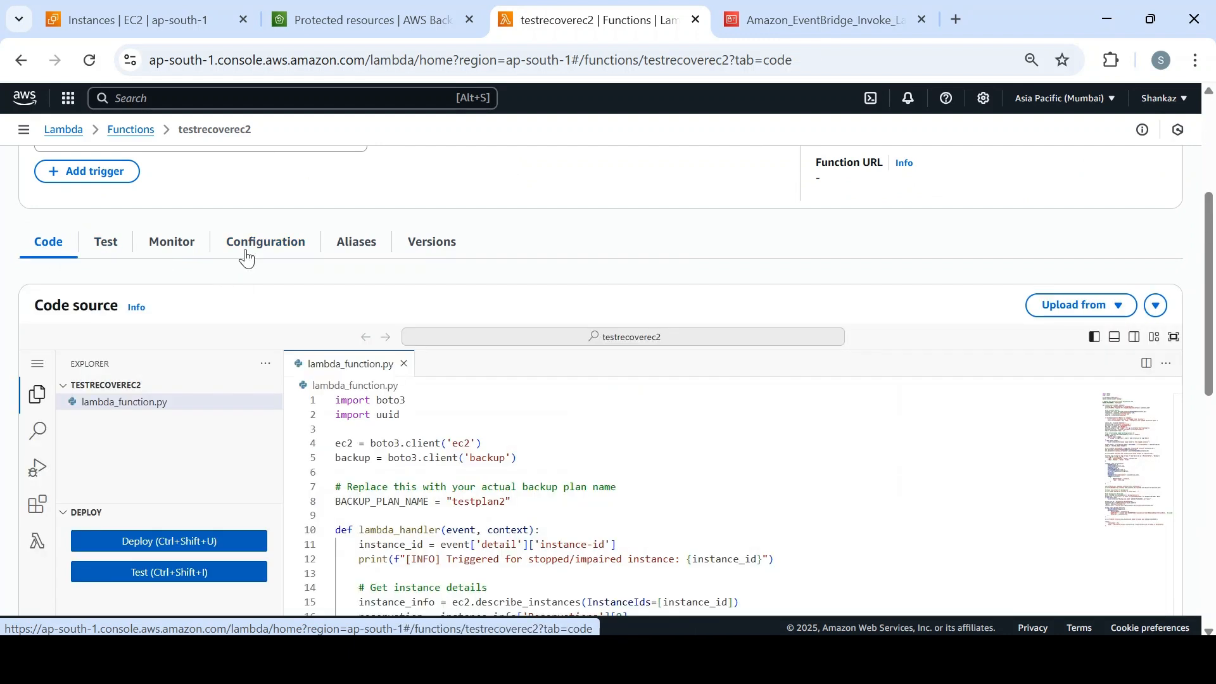
pyautogui.click(266, 256)
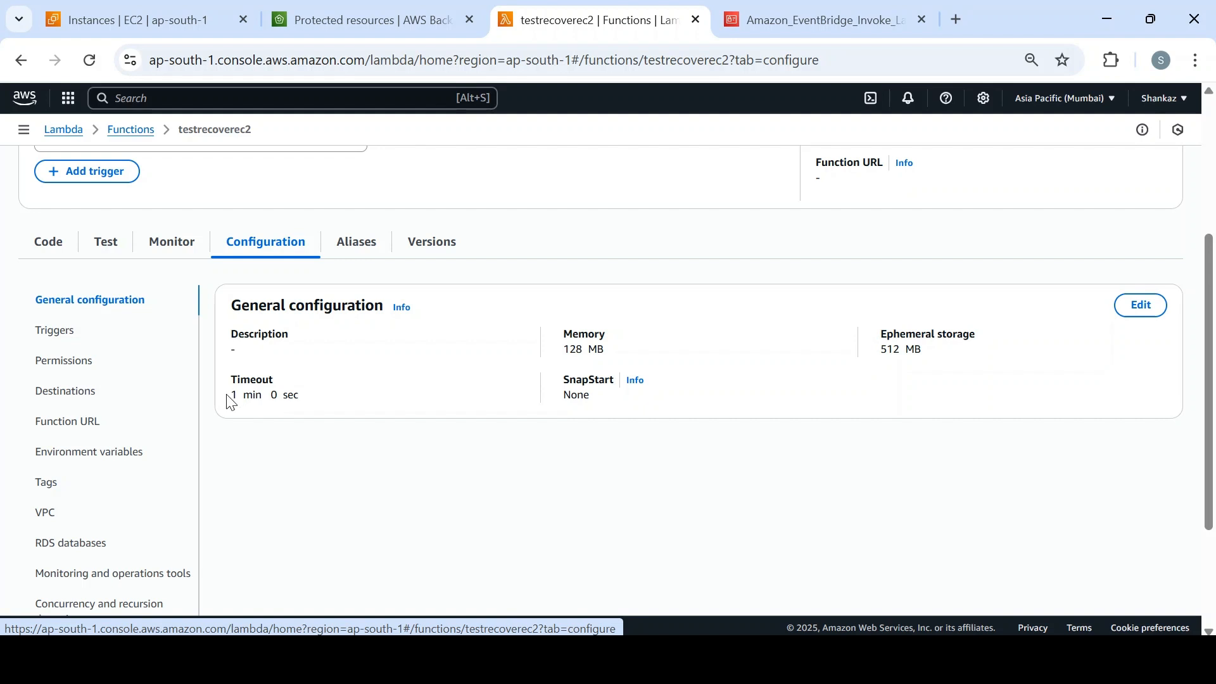
pyautogui.moveTo(298, 395); pyautogui.dragTo(228, 402)
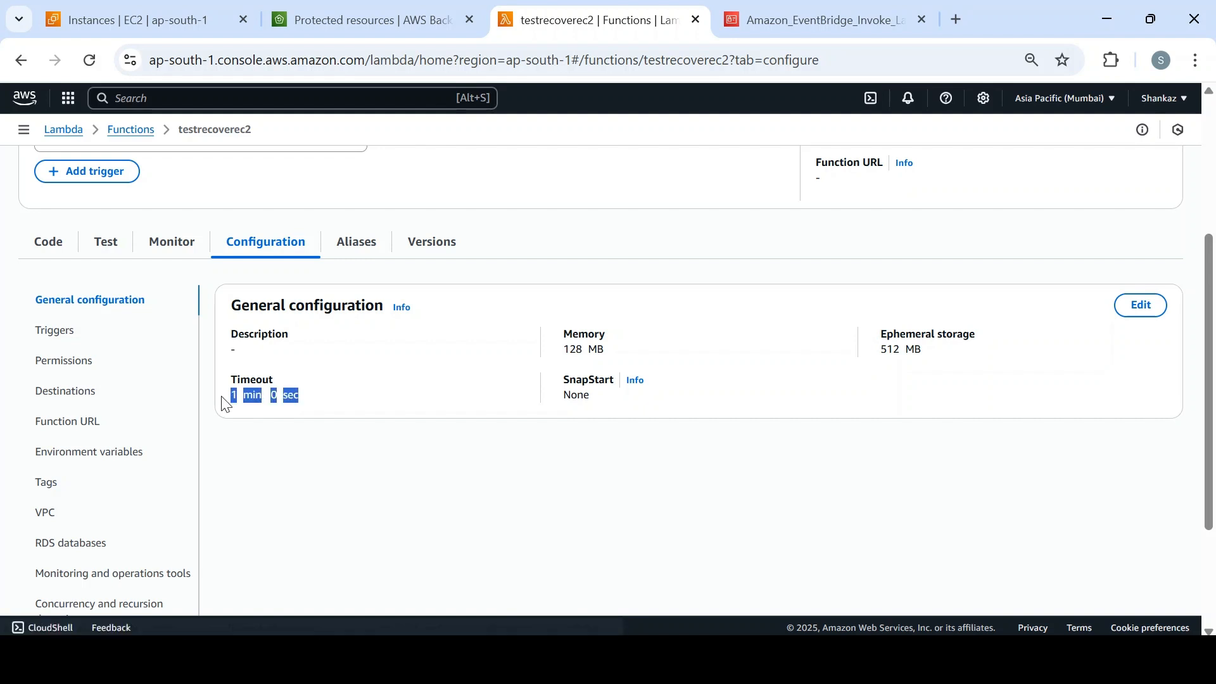
pyautogui.click(320, 467)
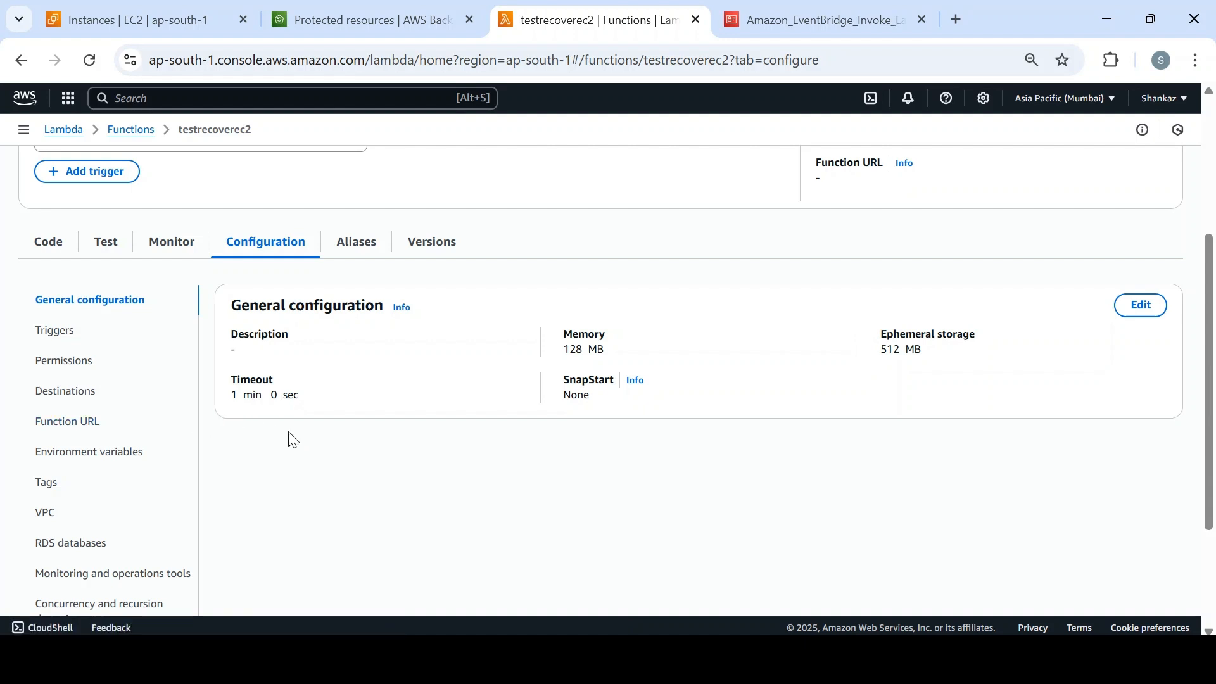
pyautogui.click(49, 243)
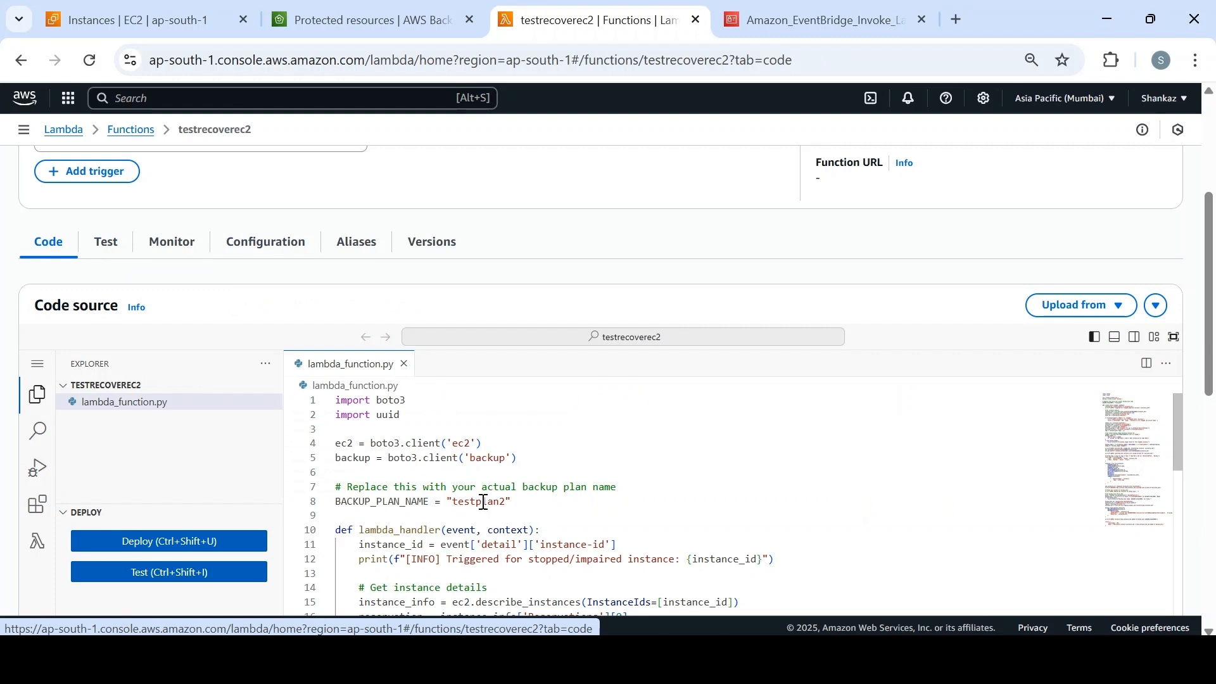
pyautogui.moveTo(1210, 363); pyautogui.dragTo(1213, 441)
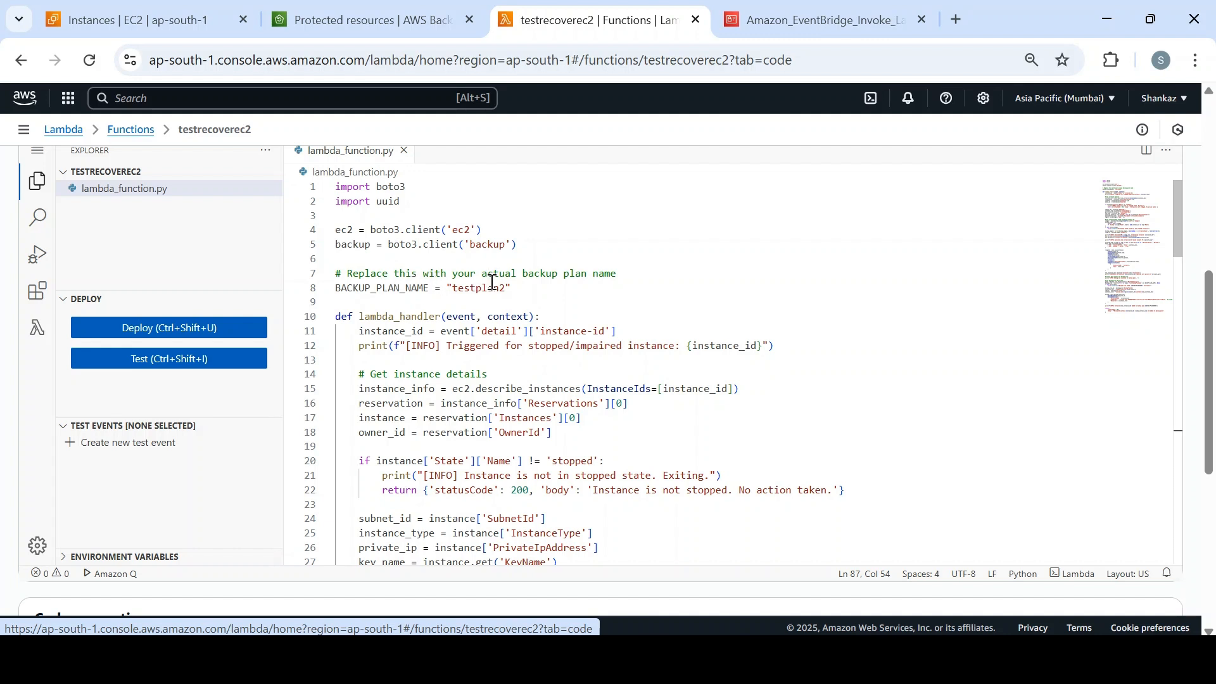
# Switch to AWS Backup, open the drtestplan backup plan and copy its plan name.
pyautogui.moveTo(382, 31)
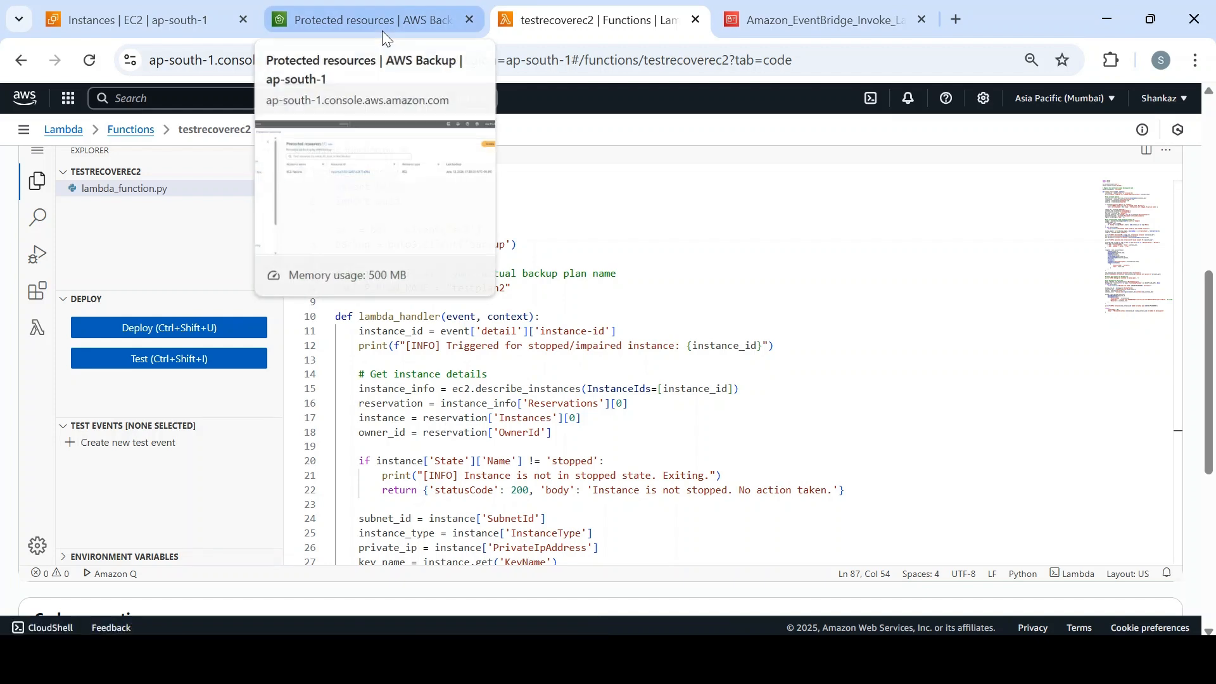
pyautogui.click(173, 20)
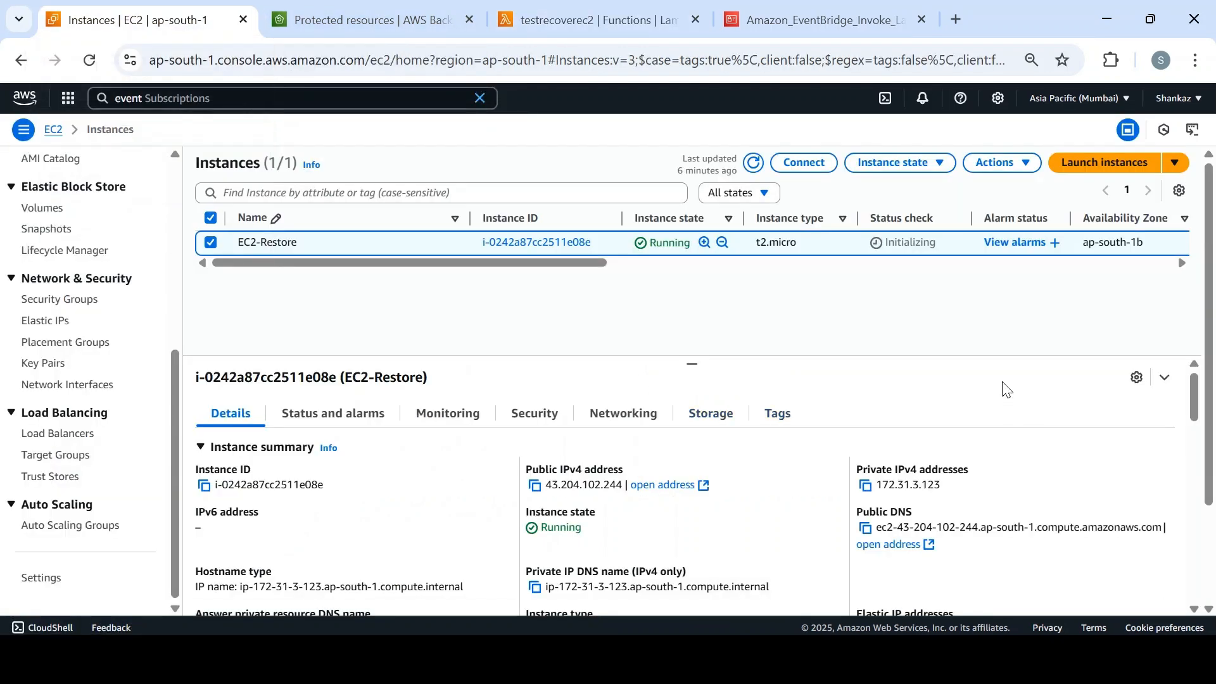
pyautogui.click(380, 27)
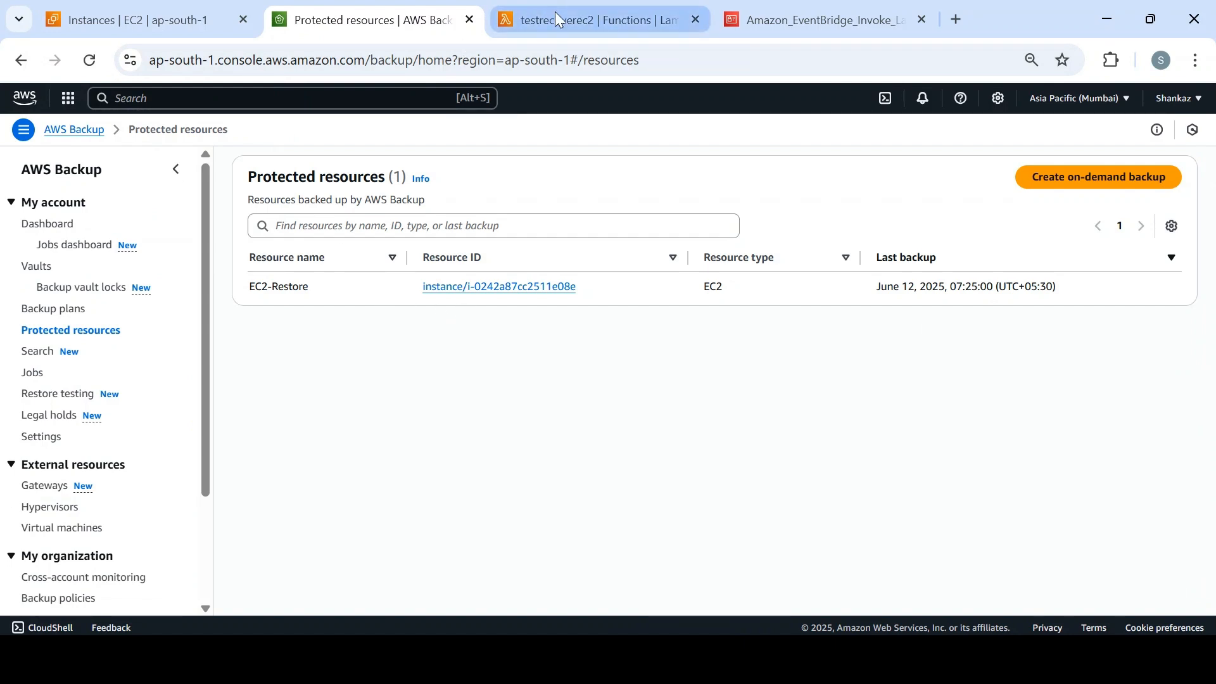
pyautogui.click(48, 310)
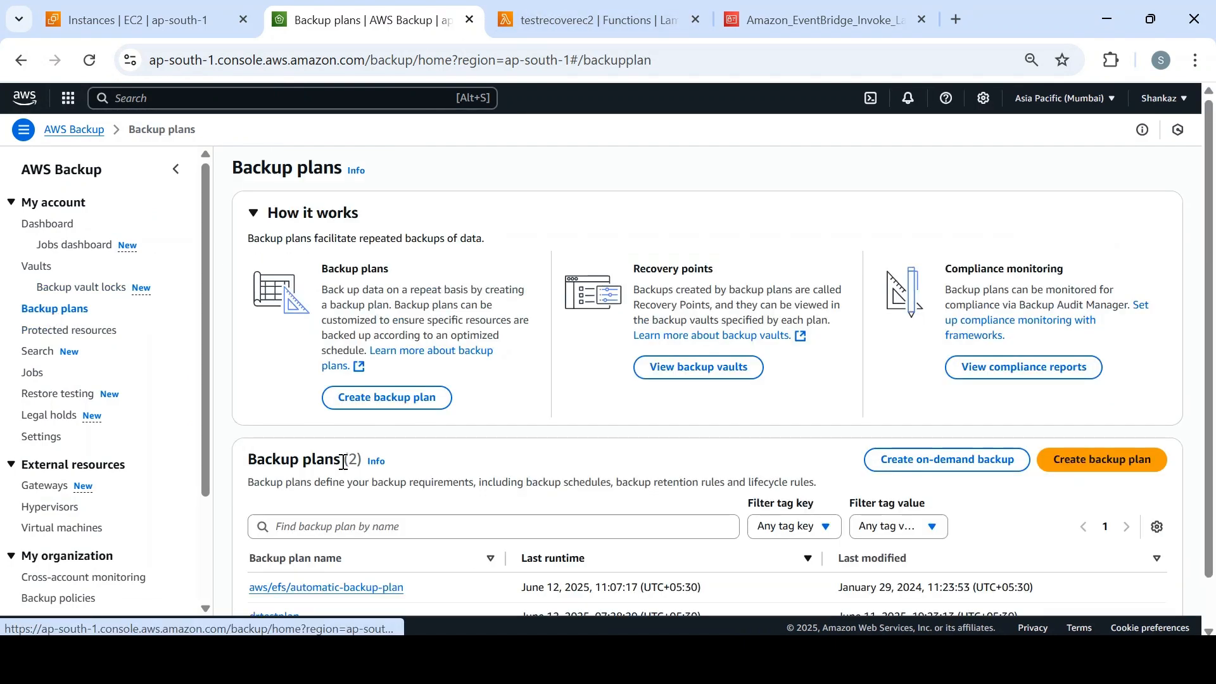
pyautogui.scroll(-1, 499, 540)
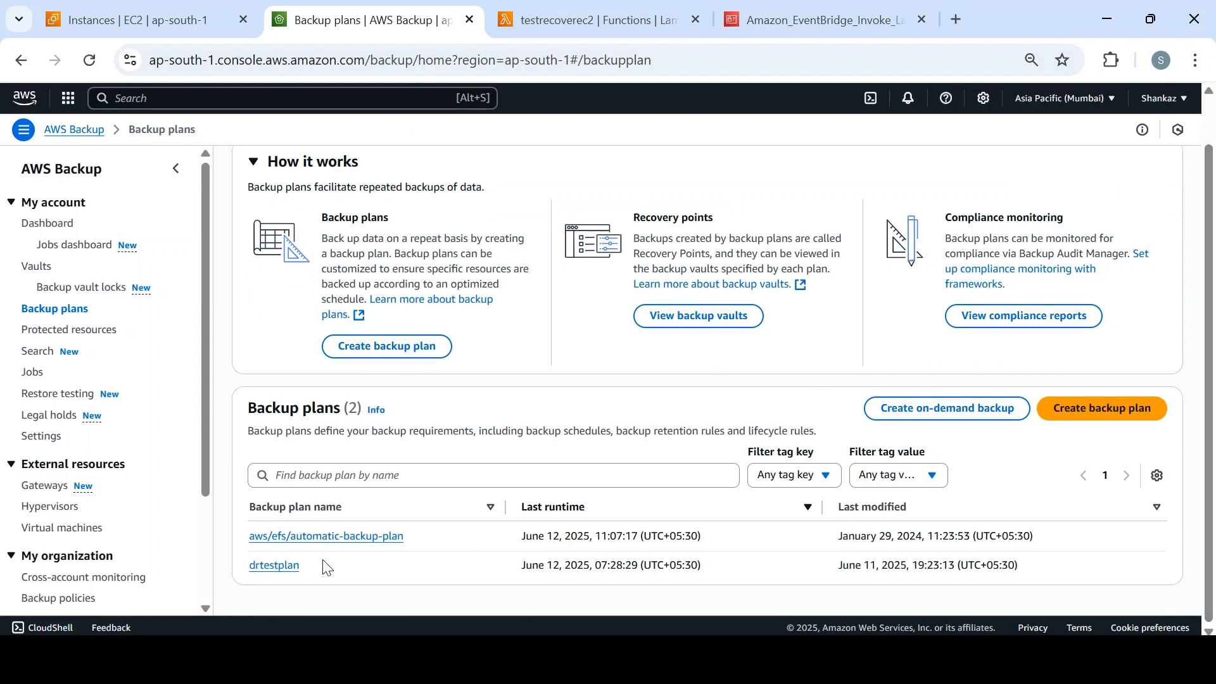
pyautogui.click(274, 566)
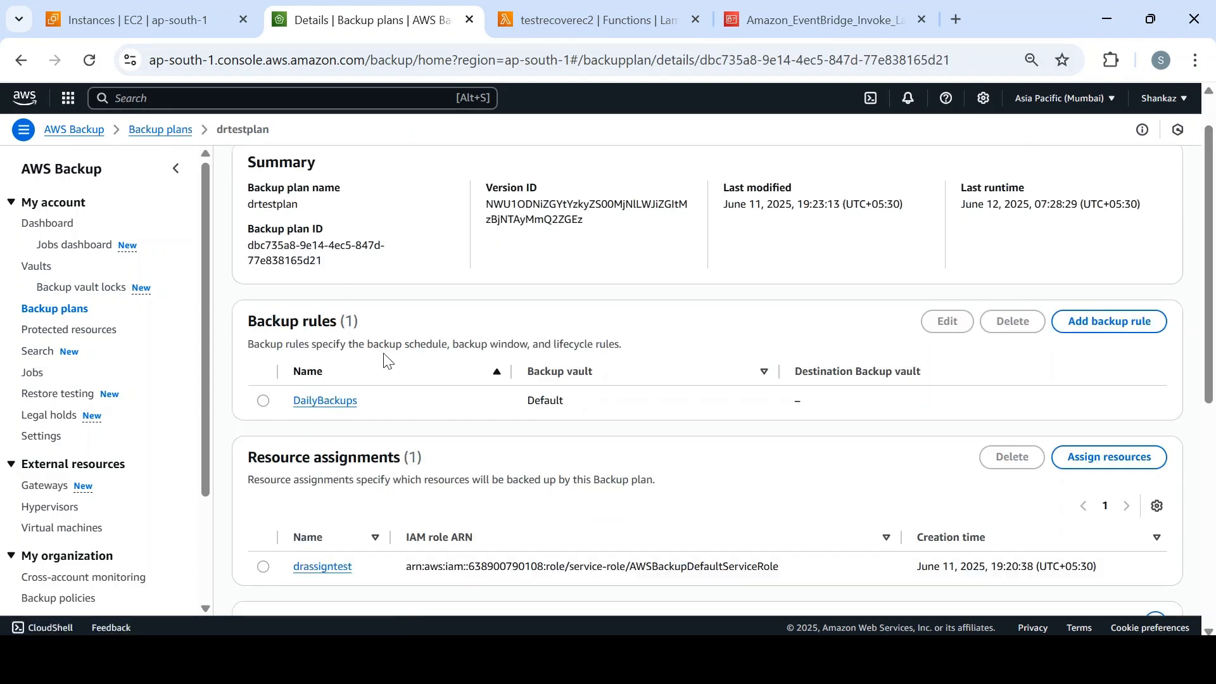
pyautogui.moveTo(1213, 355); pyautogui.dragTo(1213, 523)
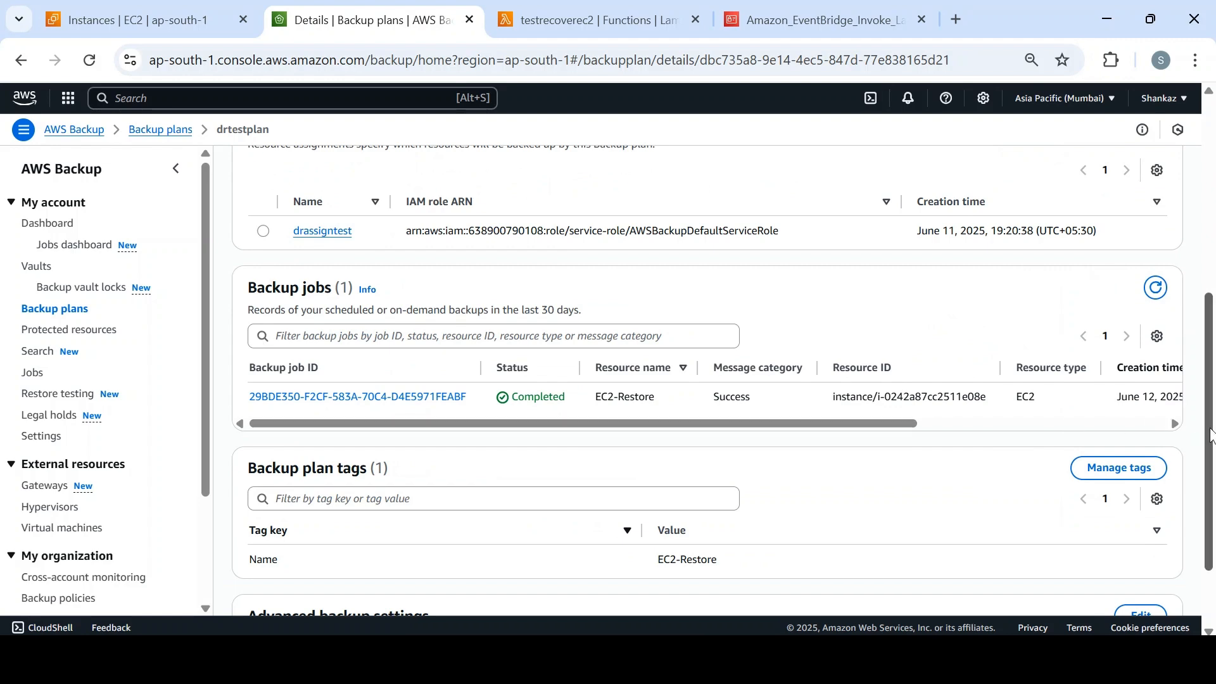
pyautogui.moveTo(1210, 435); pyautogui.dragTo(1196, 124)
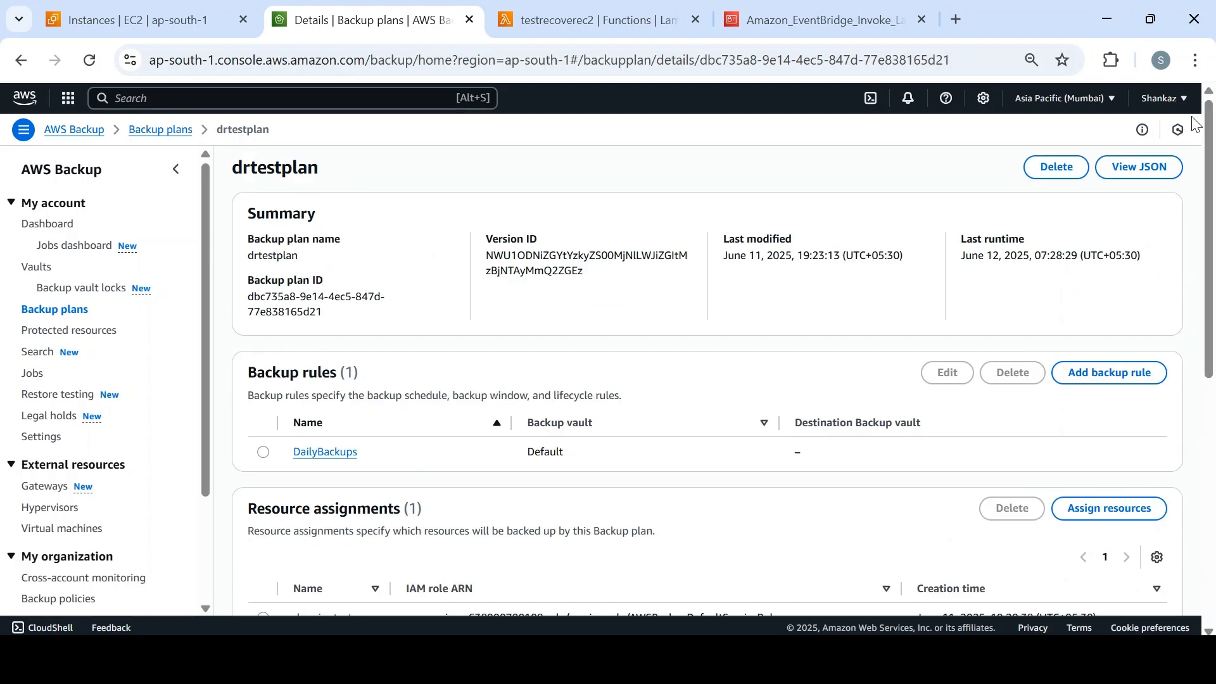
pyautogui.doubleClick(276, 254)
pyautogui.hotkey('ctrl', 'c')
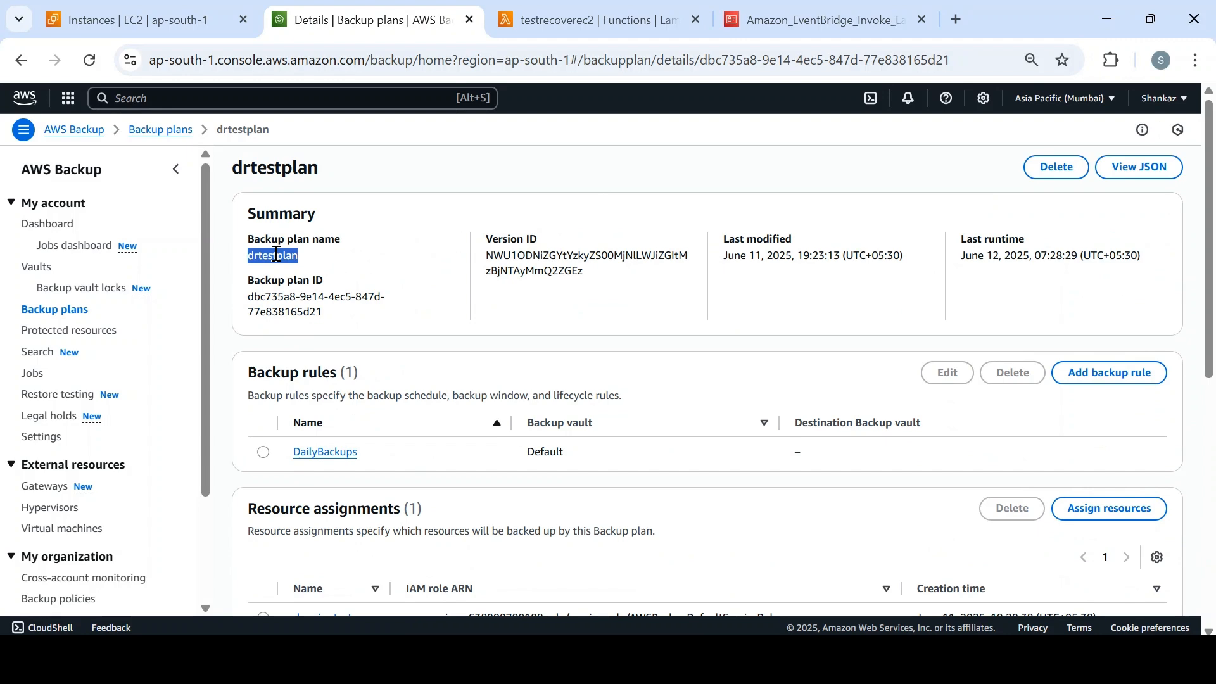
# Return to the Lambda code and set BACKUP_PLAN_NAME to "drtestplan" in lambda_function.py.
pyautogui.click(602, 9)
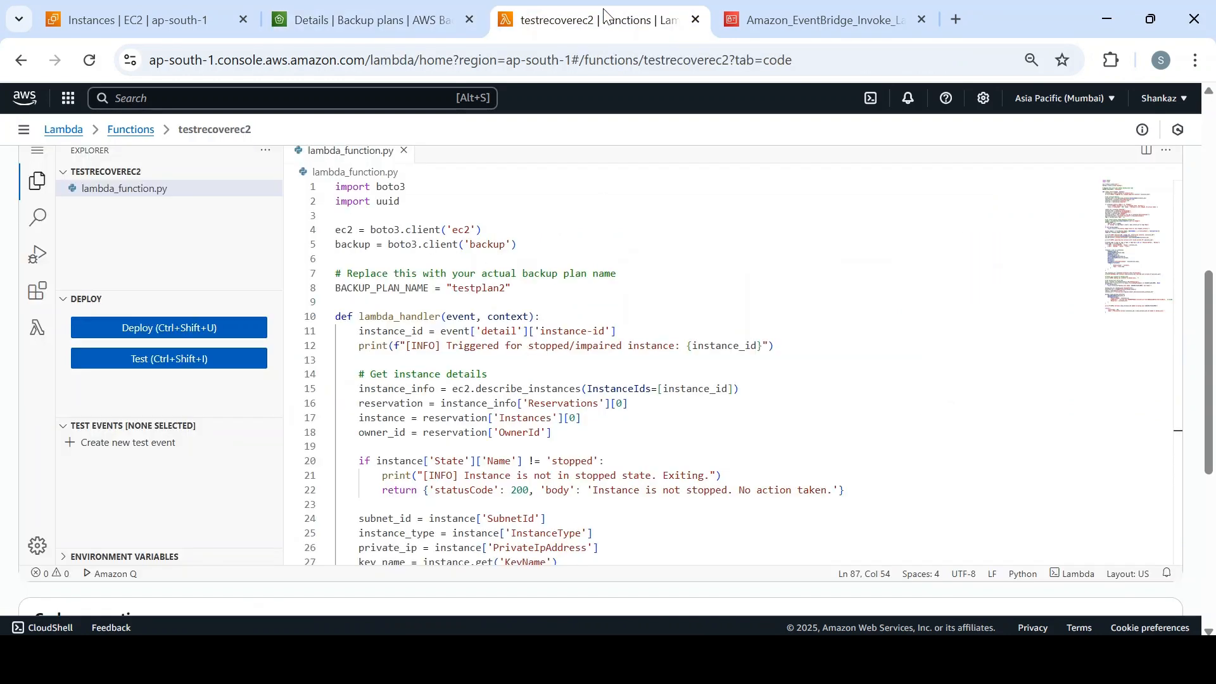
pyautogui.doubleClick(473, 289)
pyautogui.hotkey('ctrl', 'v')
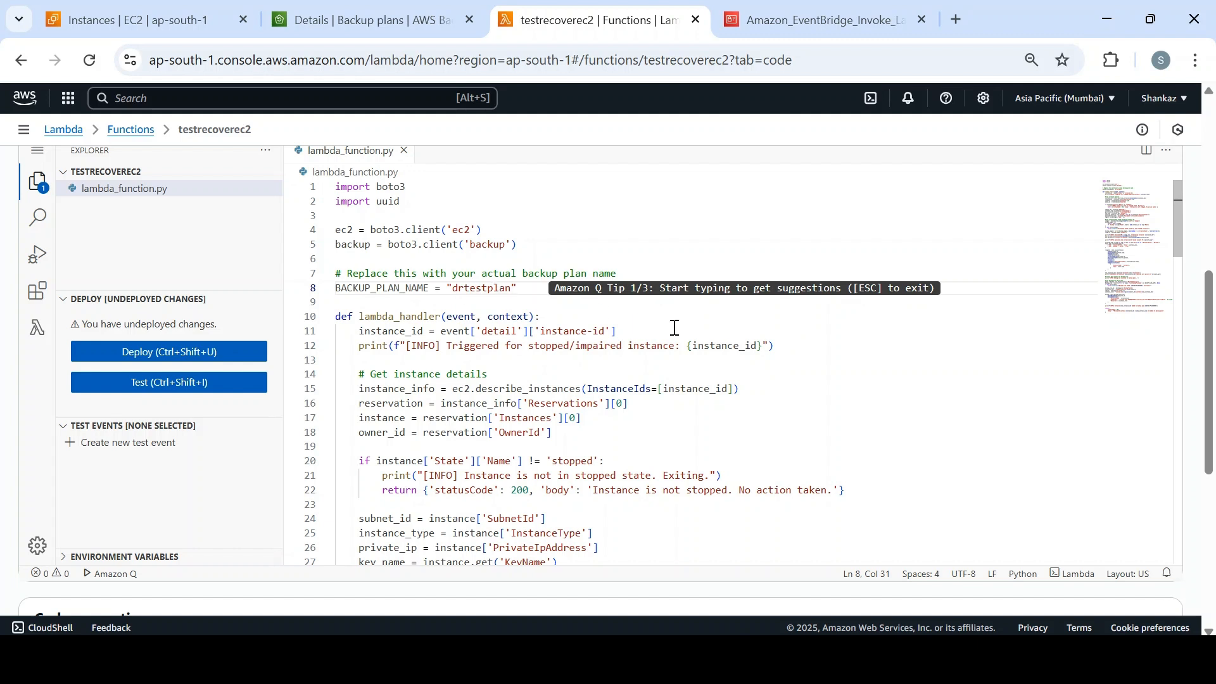
# Examine the rest of lambda_function.py, including instance termination, relaunch with the reused private IP, and the backup selection's IAM role ARN.
pyautogui.scroll(-1, 1213, 305)
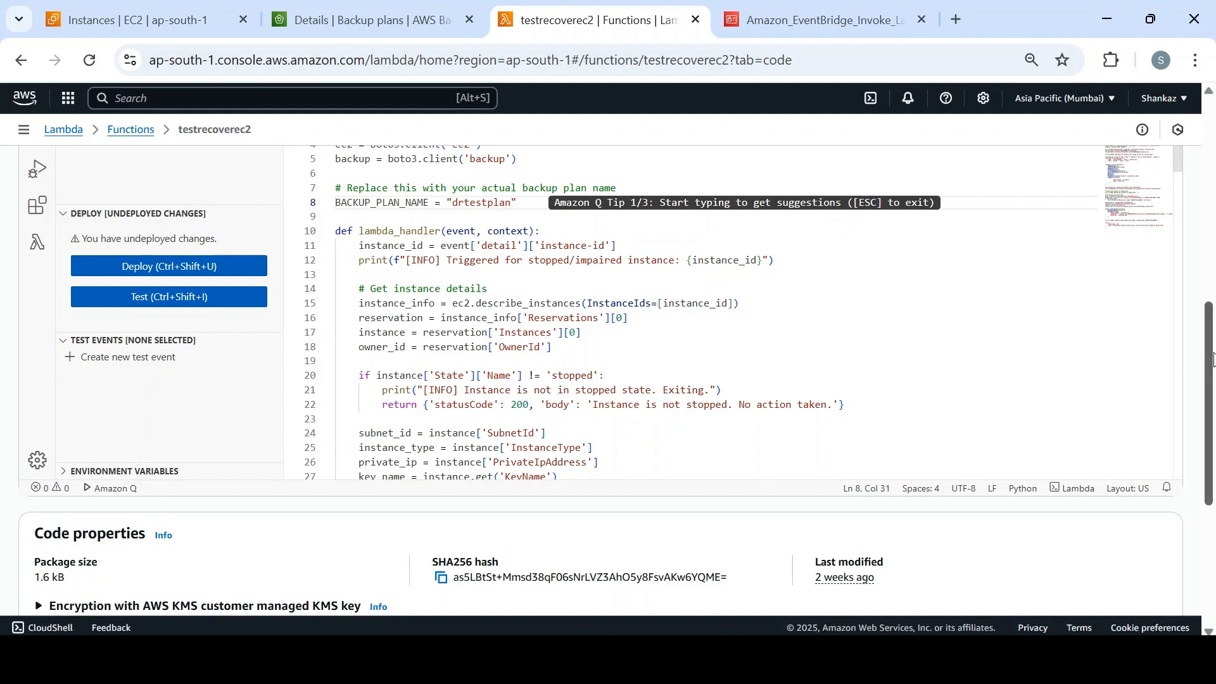
pyautogui.moveTo(1177, 159); pyautogui.dragTo(1183, 231)
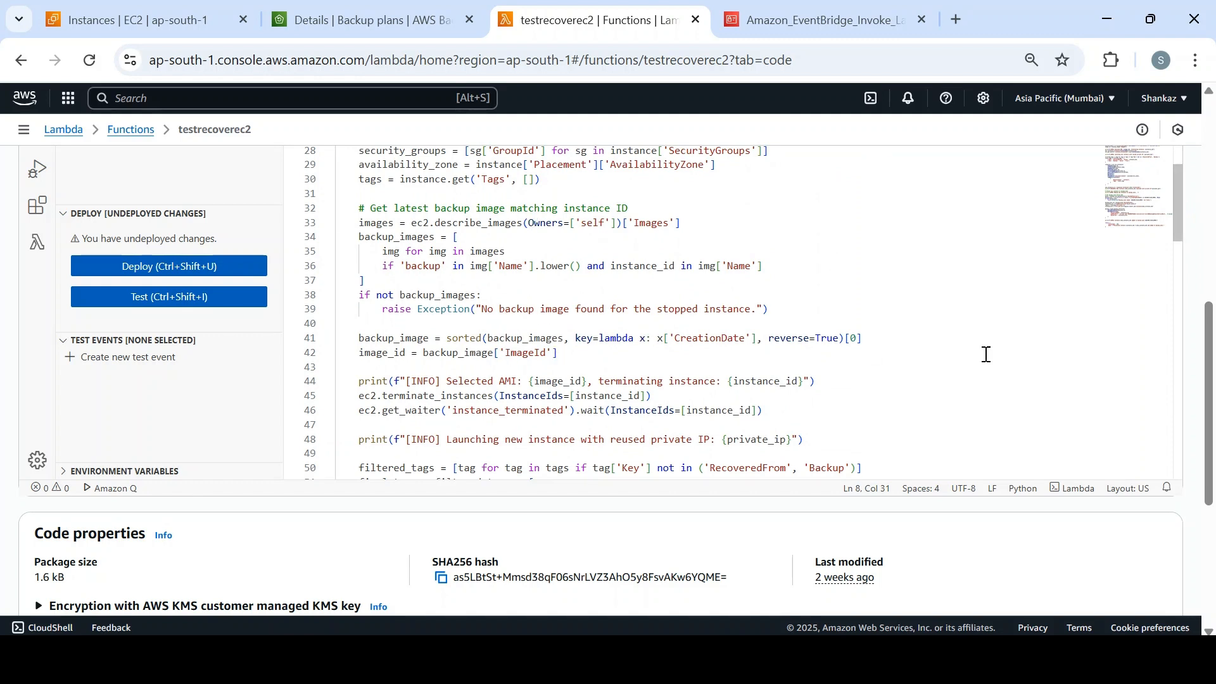
pyautogui.moveTo(1178, 219); pyautogui.dragTo(1175, 261)
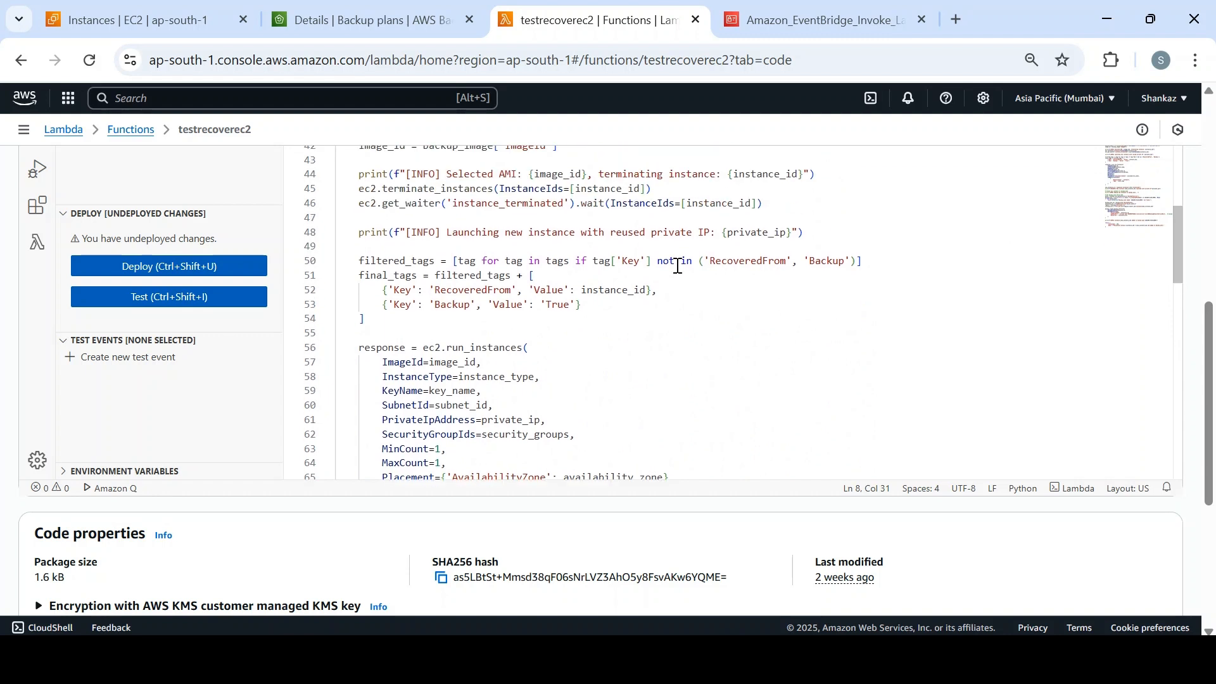
pyautogui.moveTo(582, 233); pyautogui.dragTo(710, 233)
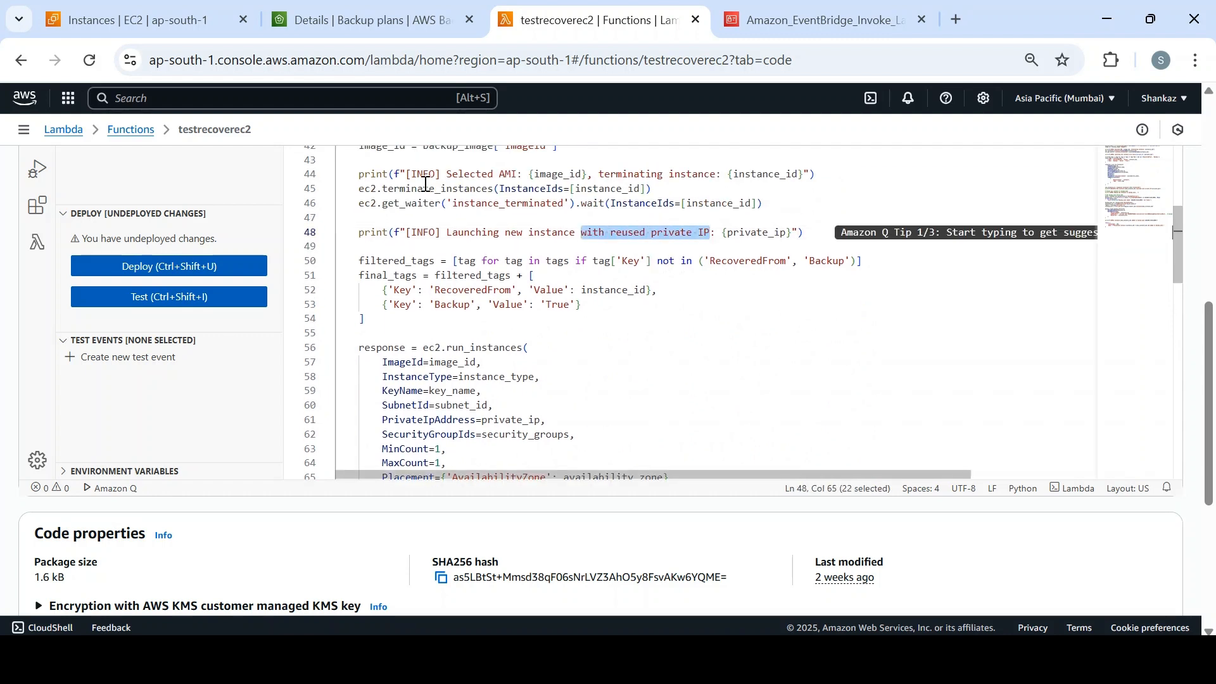
pyautogui.moveTo(422, 180); pyautogui.dragTo(648, 193)
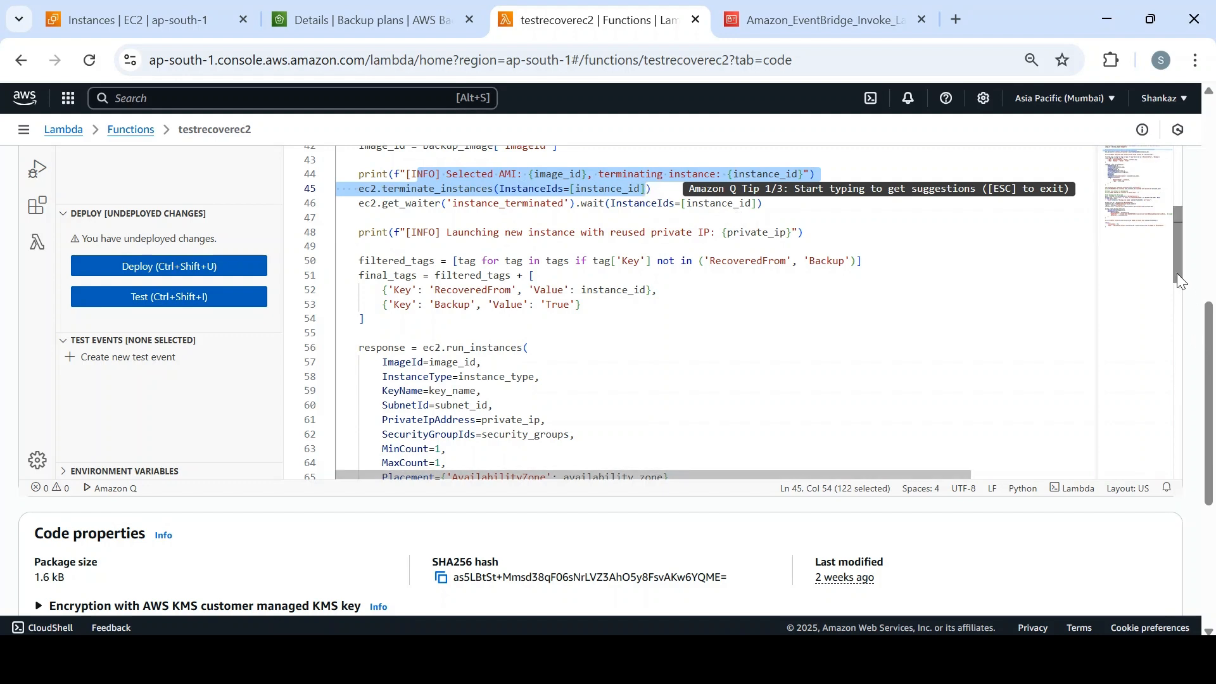
pyautogui.moveTo(1177, 273); pyautogui.dragTo(1174, 388)
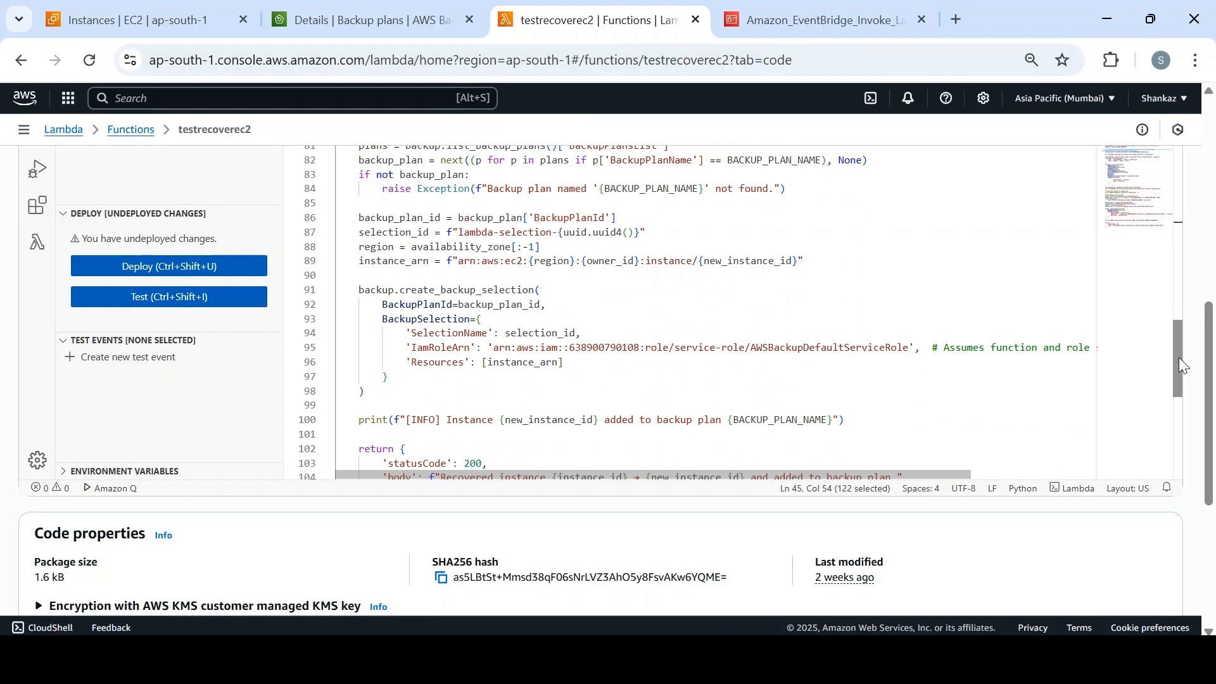
pyautogui.moveTo(1179, 357)
pyautogui.mouseDown()
pyautogui.moveTo(1178, 121)
pyautogui.moveTo(1165, 229)
pyautogui.moveTo(1173, 381)
pyautogui.moveTo(1173, 367)
pyautogui.mouseUp()
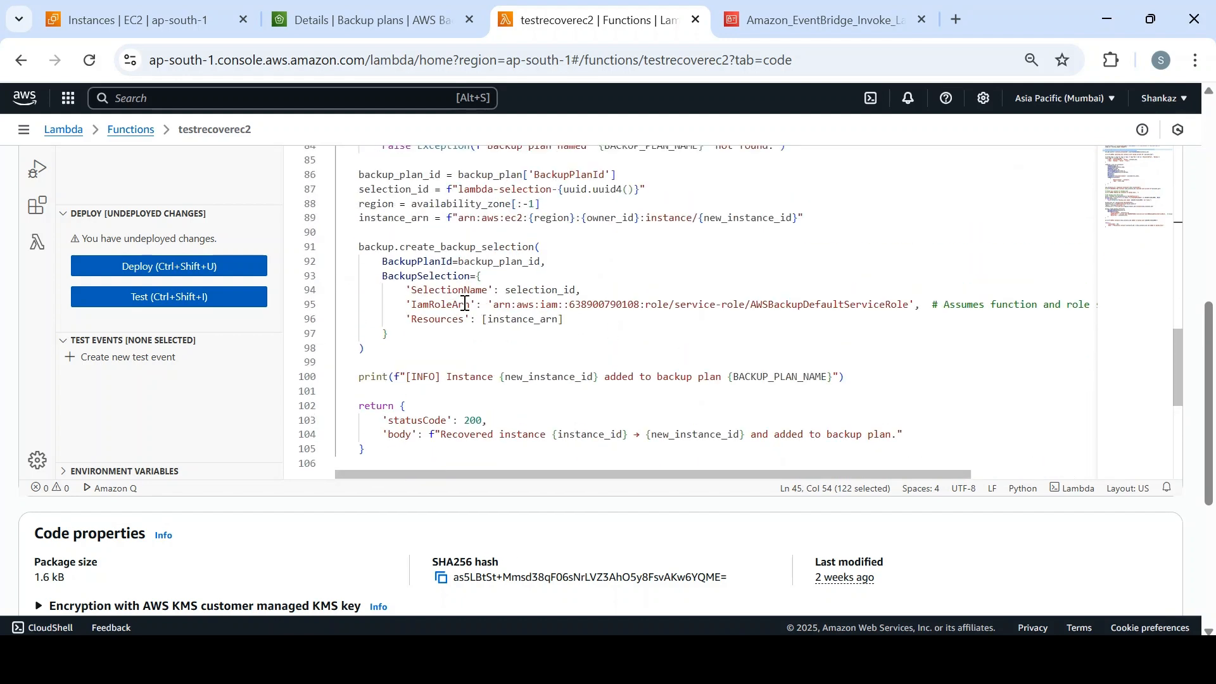
pyautogui.moveTo(492, 303); pyautogui.dragTo(901, 305)
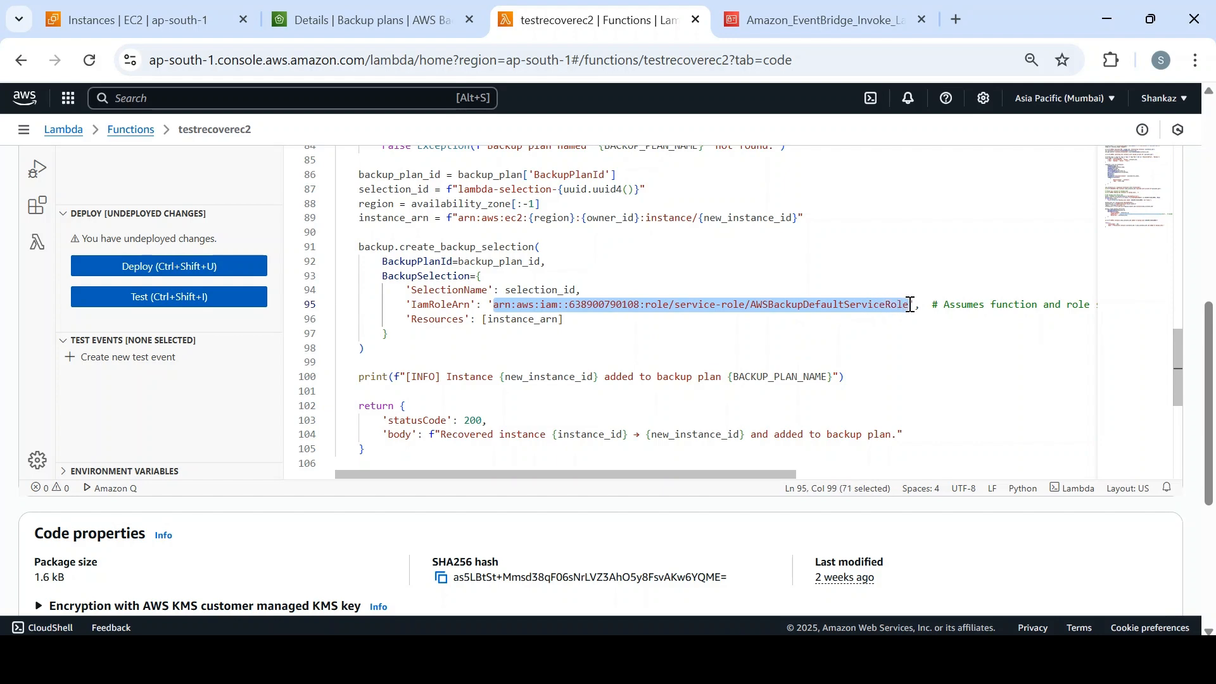
# Switch to IAM, open the AWSBackupDefaultServiceRole role and view its attached permissions policies.
pyautogui.click(799, 23)
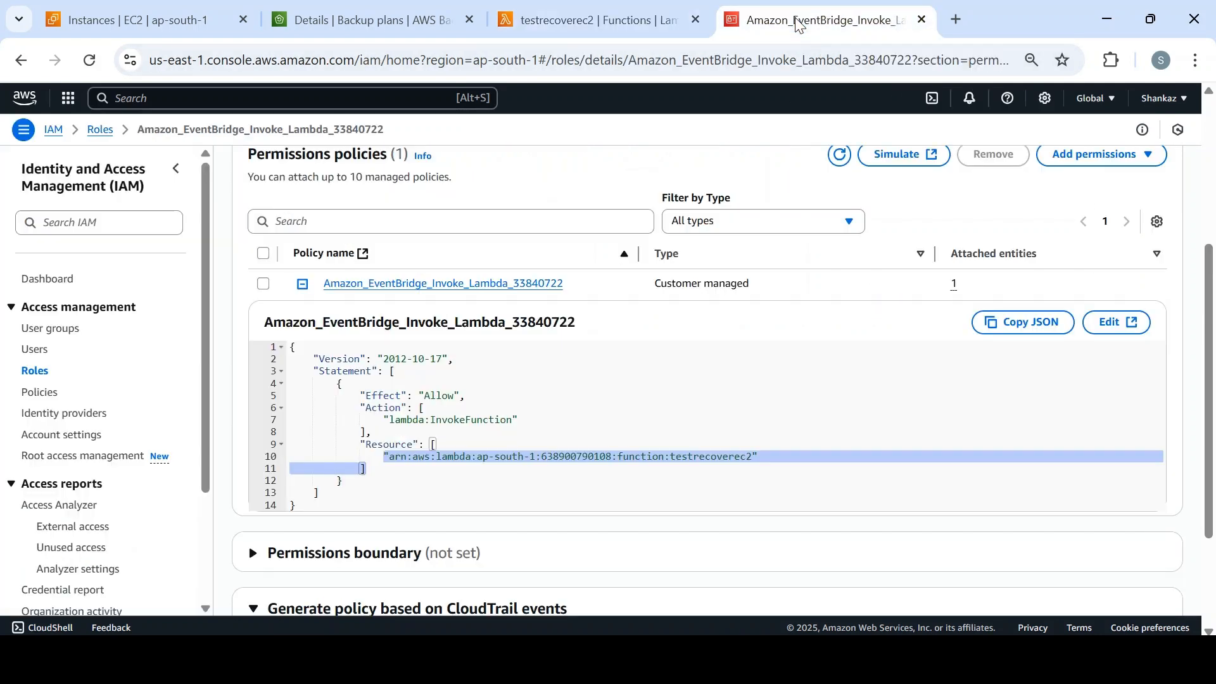
pyautogui.click(99, 129)
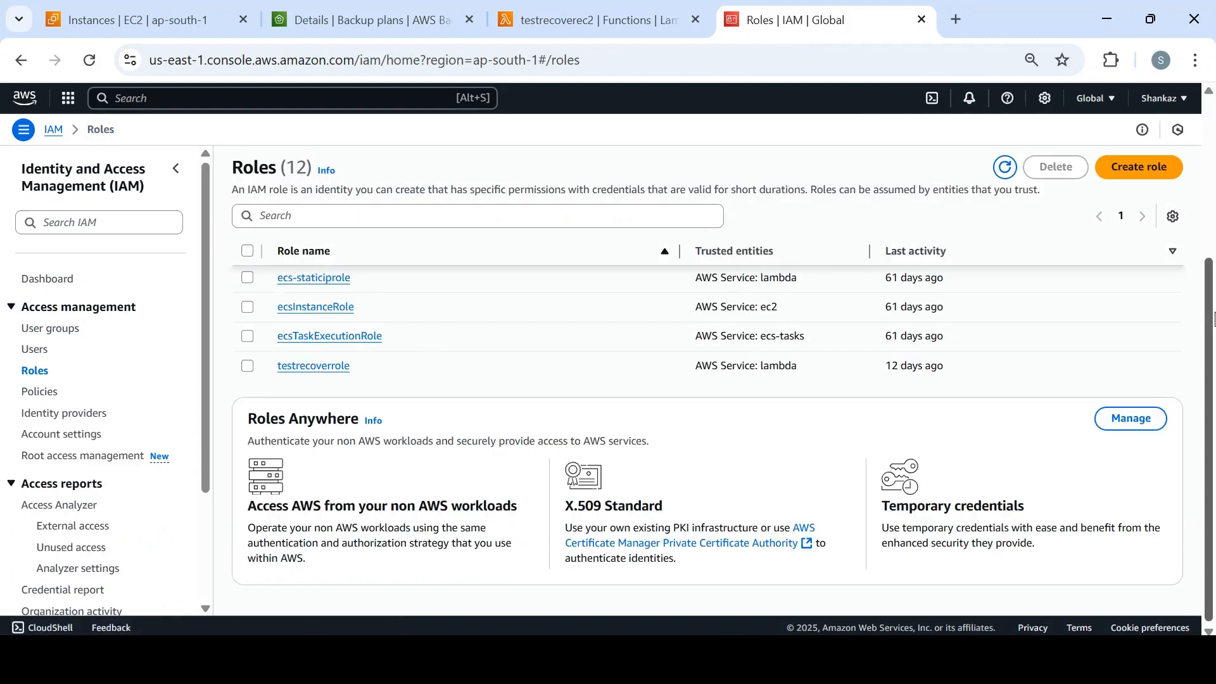
pyautogui.moveTo(1209, 298); pyautogui.dragTo(1209, 142)
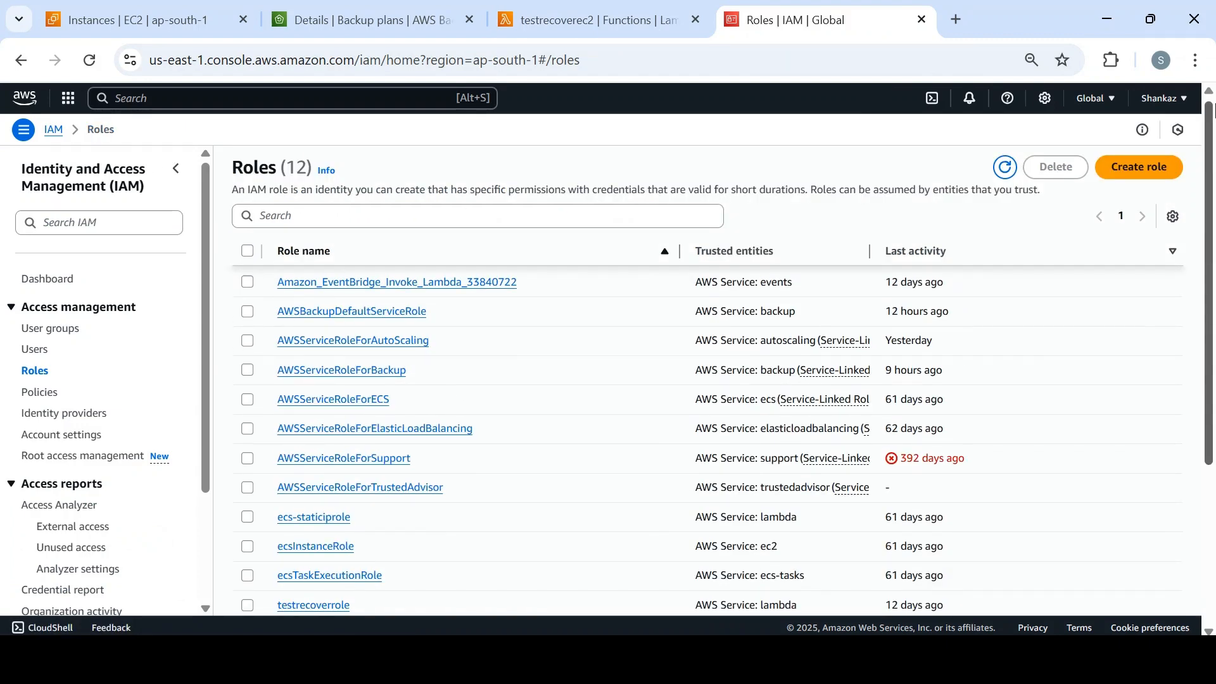
pyautogui.click(375, 313)
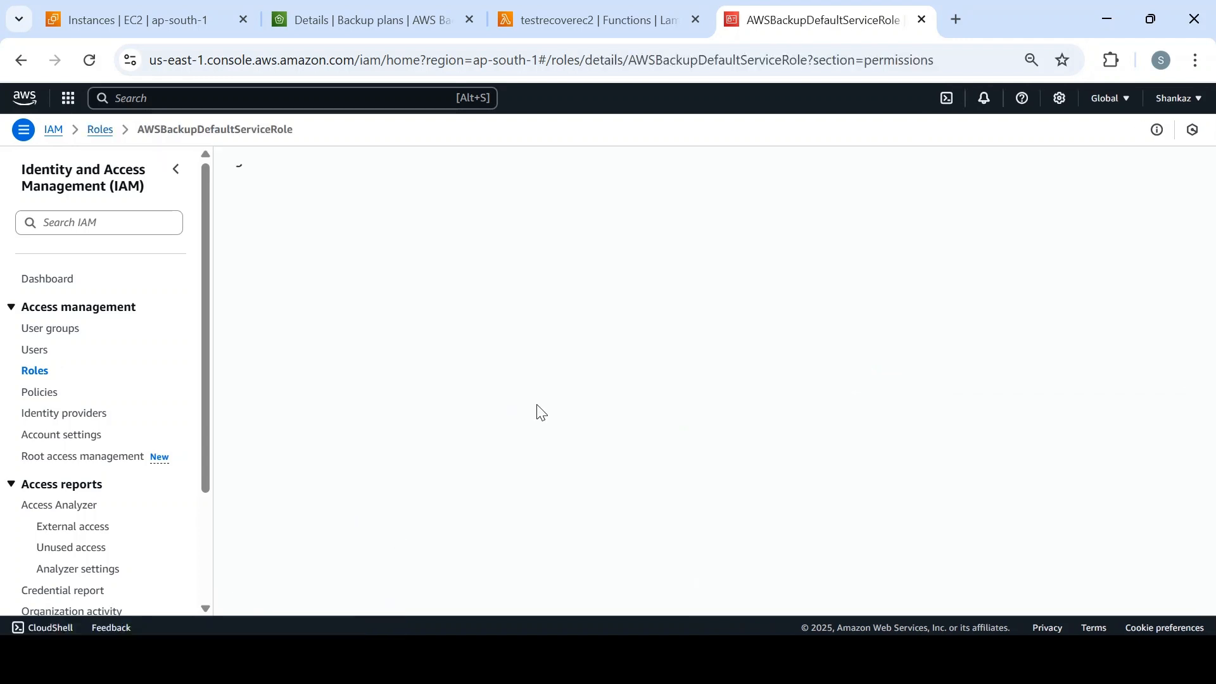
pyautogui.moveTo(1211, 227); pyautogui.dragTo(1215, 361)
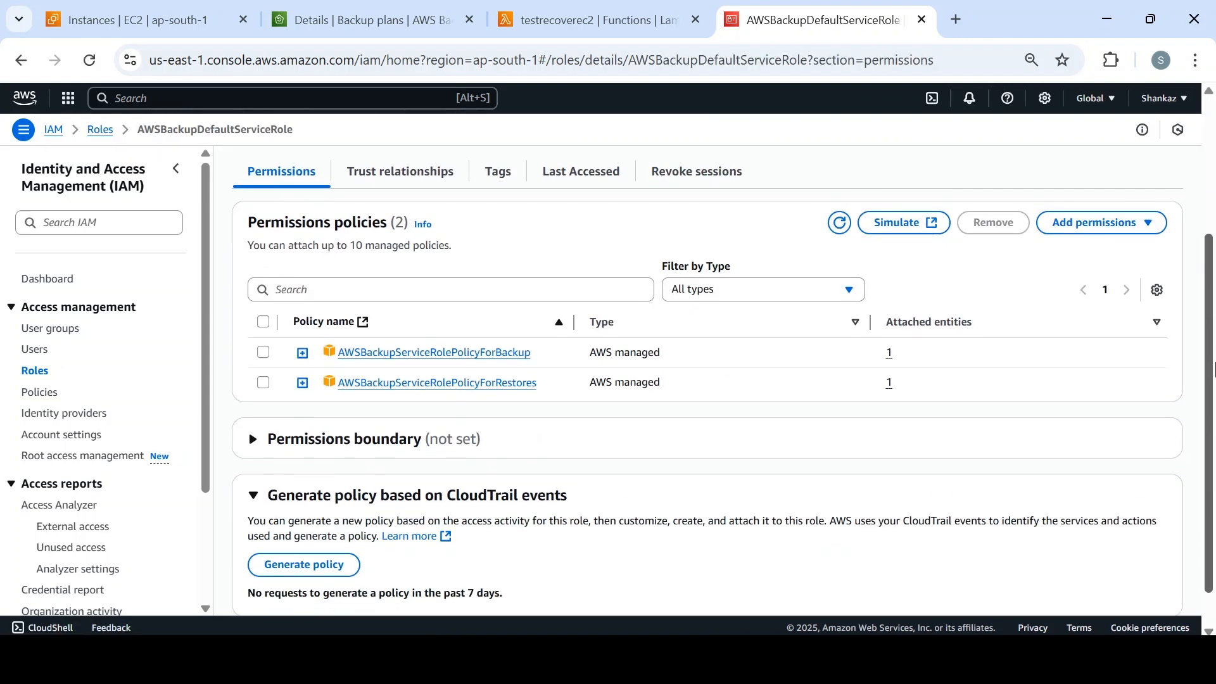
pyautogui.moveTo(574, 322); pyautogui.dragTo(647, 321)
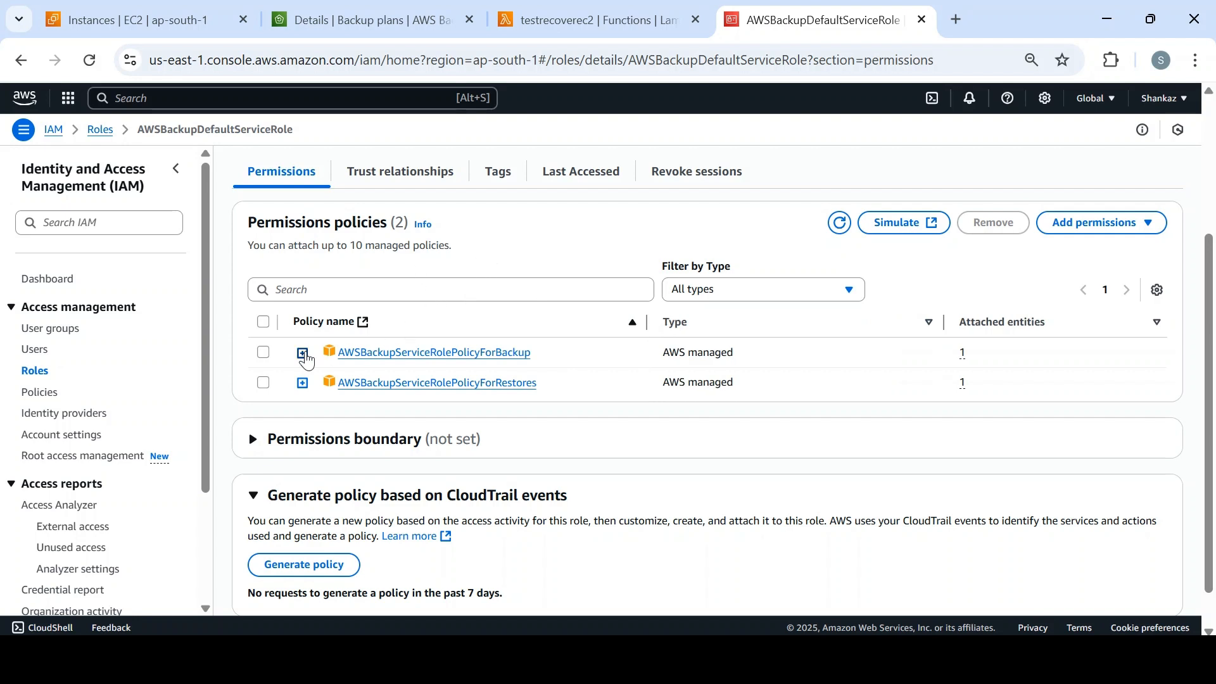
# Examine the JSON of AWSBackupServiceRolePolicyForBackup, briefly expand AWSBackupServiceRolePolicyForRestores, and leave both policies collapsed.
pyautogui.click(302, 353)
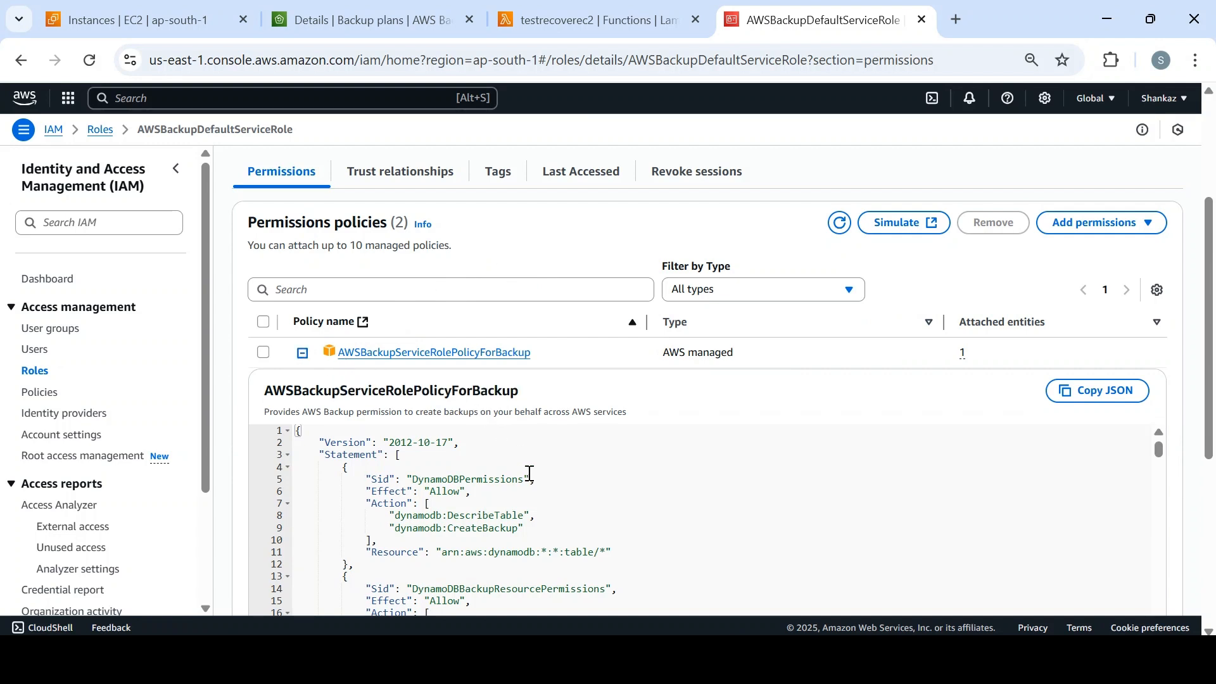
pyautogui.scroll(-2, 1205, 339)
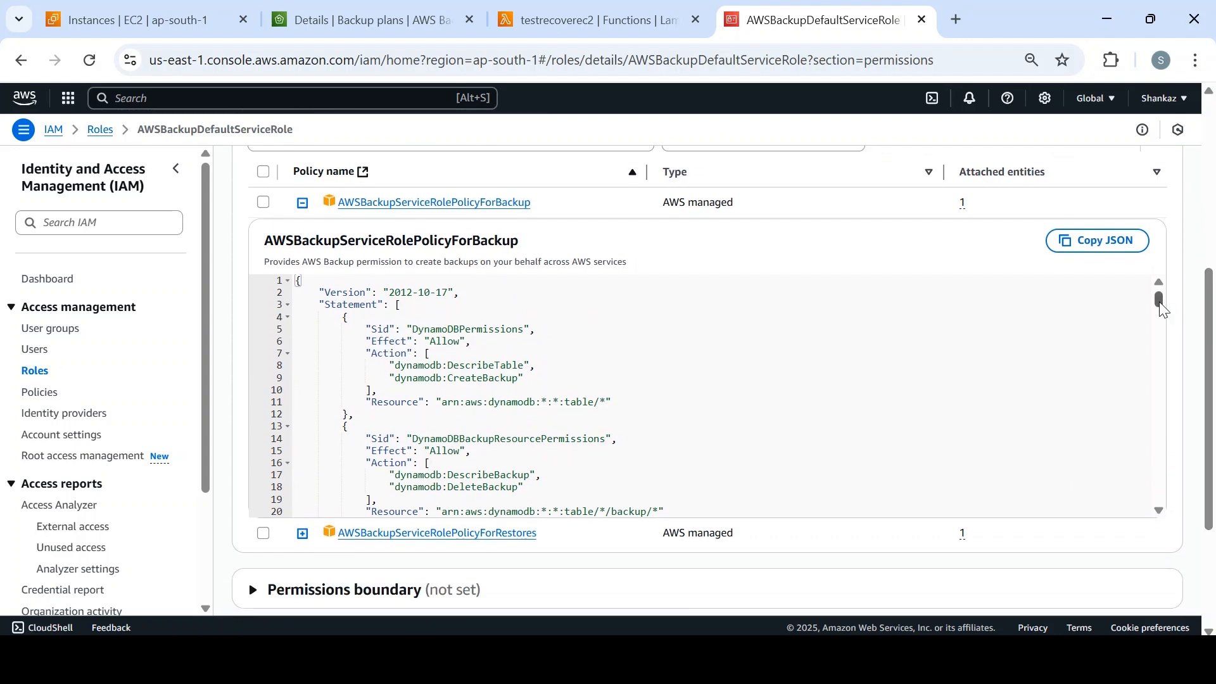
pyautogui.moveTo(1161, 308); pyautogui.dragTo(1156, 254)
pyautogui.click(303, 202)
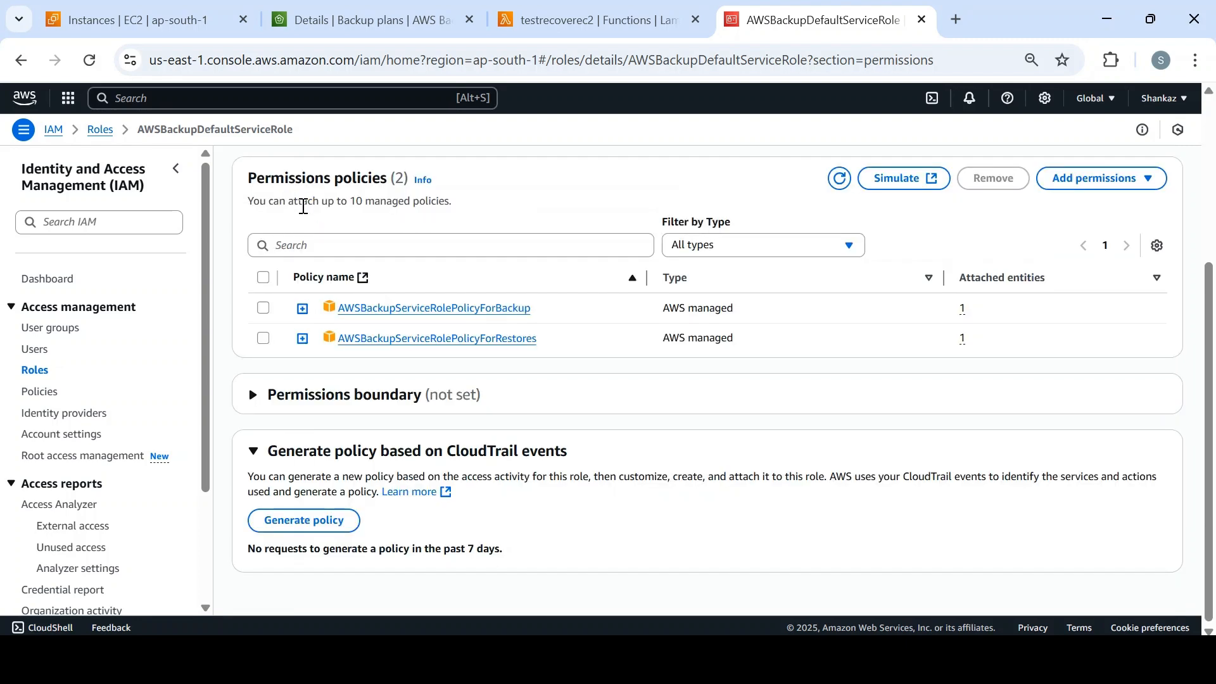
pyautogui.click(303, 339)
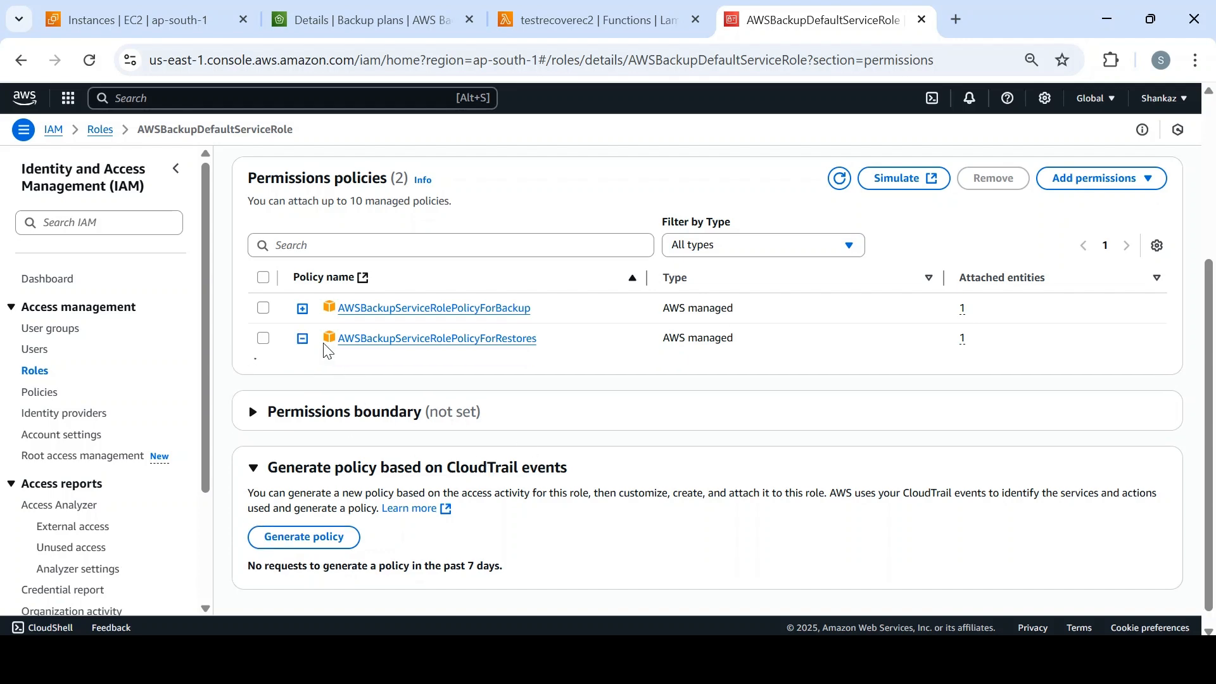
pyautogui.click(303, 341)
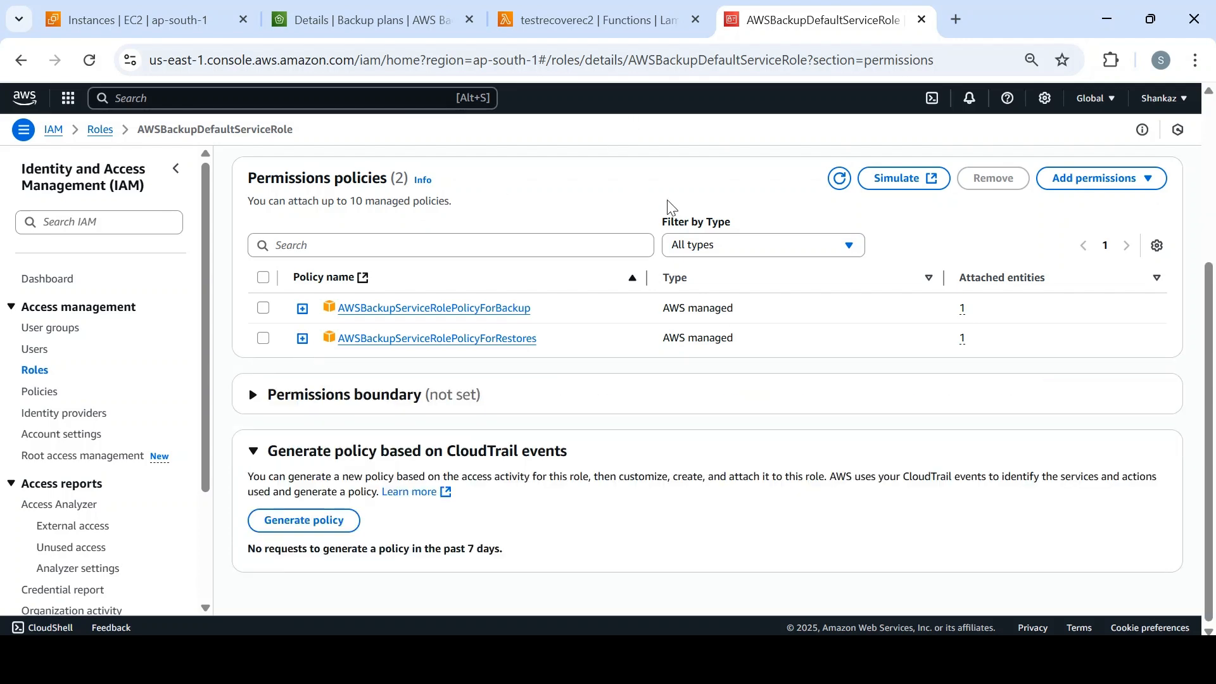
# Switch to the EC2 instances list and refresh it to check the EC2-Restore instance's status.
pyautogui.click(593, 20)
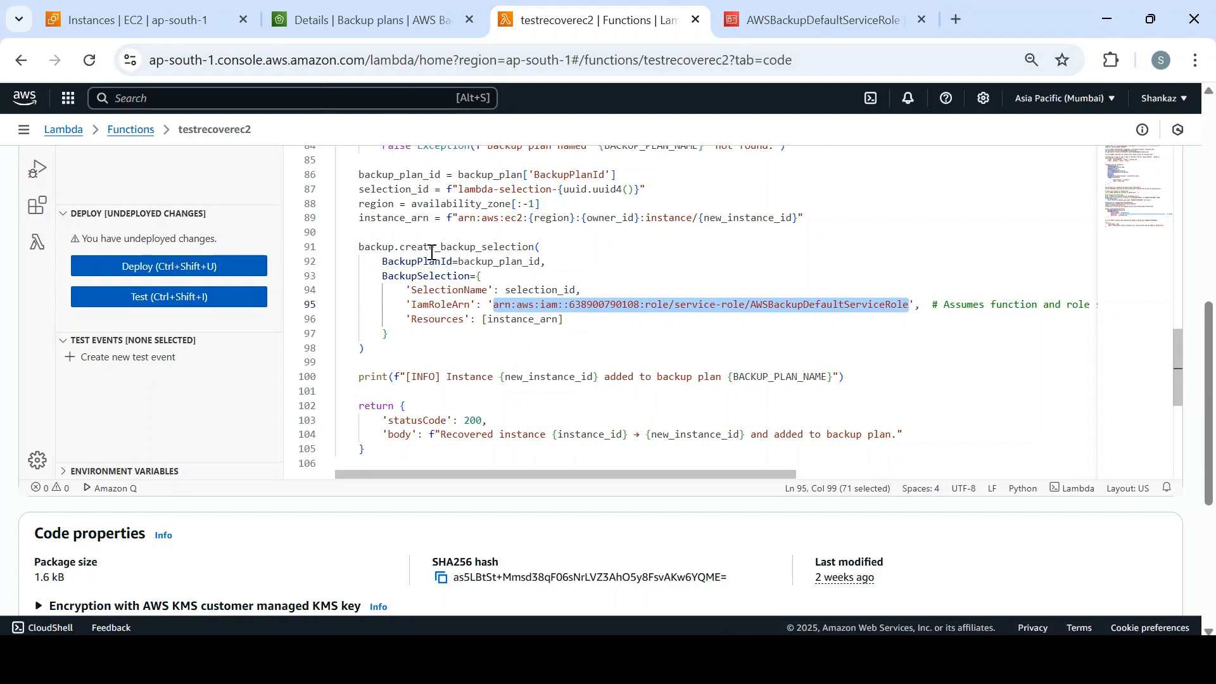
pyautogui.click(172, 29)
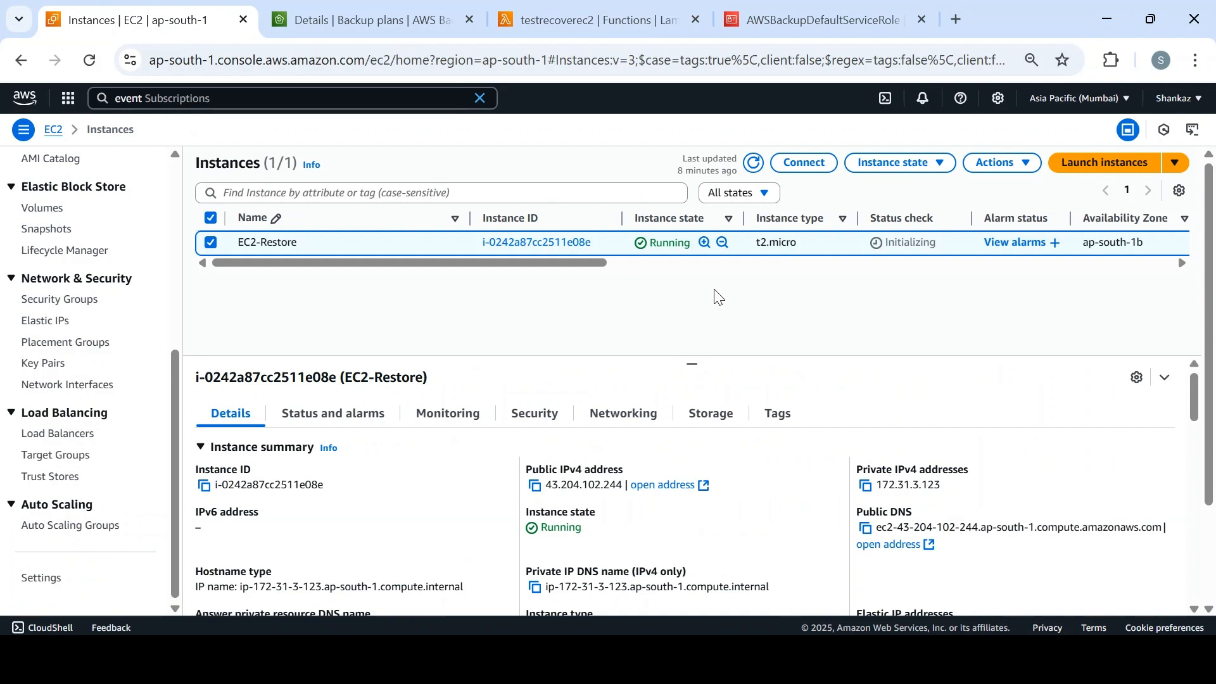
pyautogui.click(753, 163)
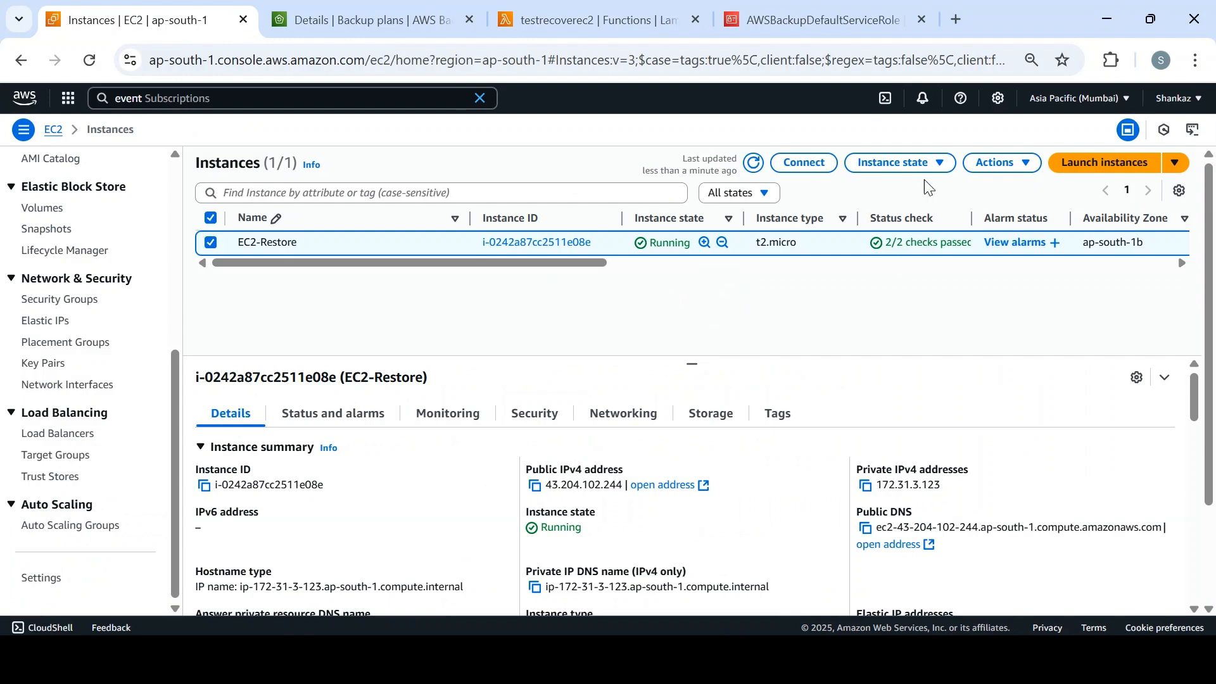
# Return to the testrecoverec2 Lambda function and deploy its updated code, dismissing the notification.
pyautogui.click(582, 19)
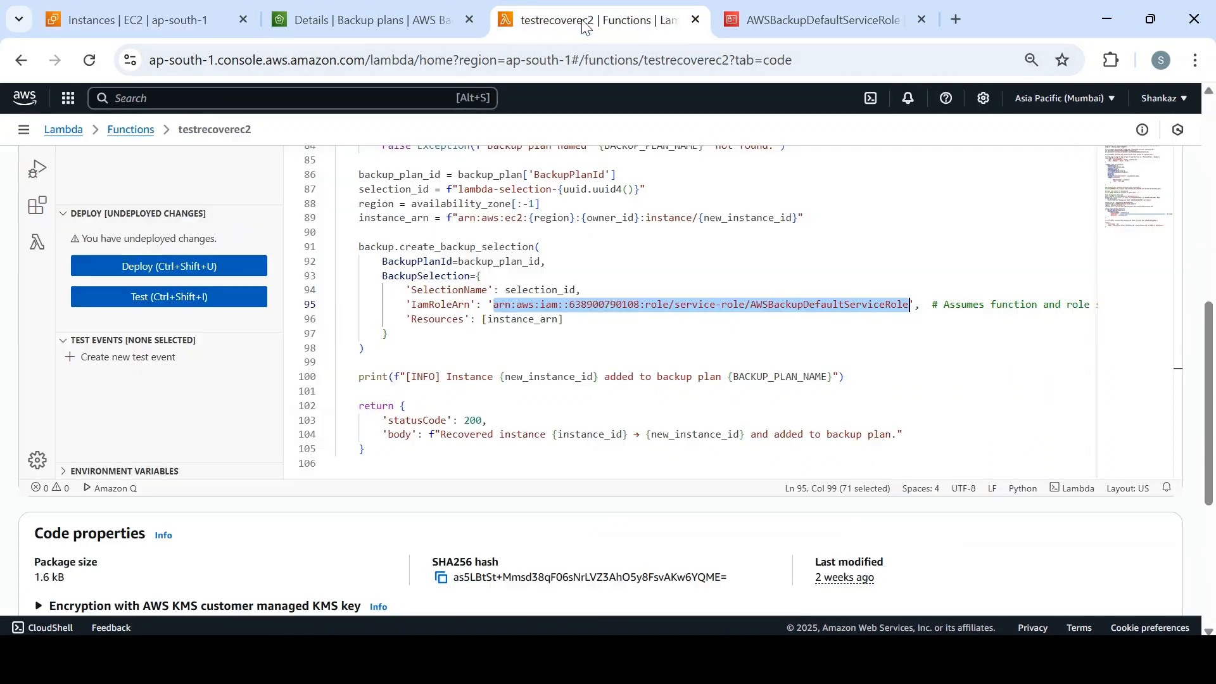
pyautogui.click(225, 267)
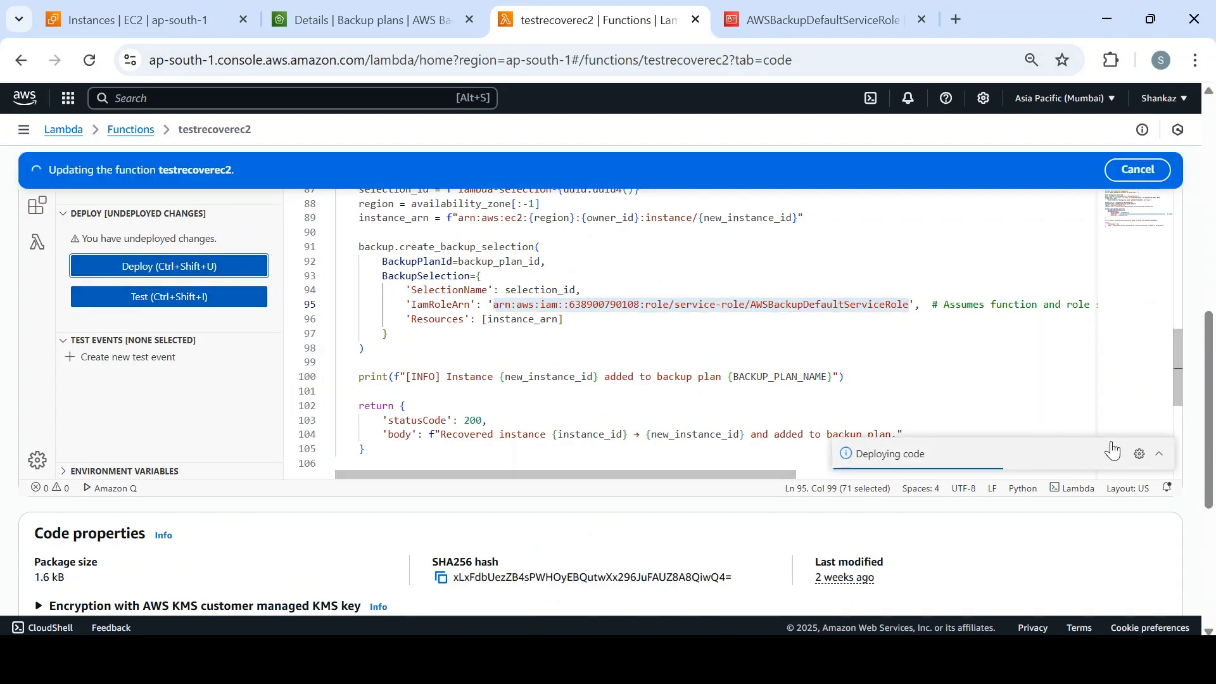
pyautogui.scroll(15, 1174, 297)
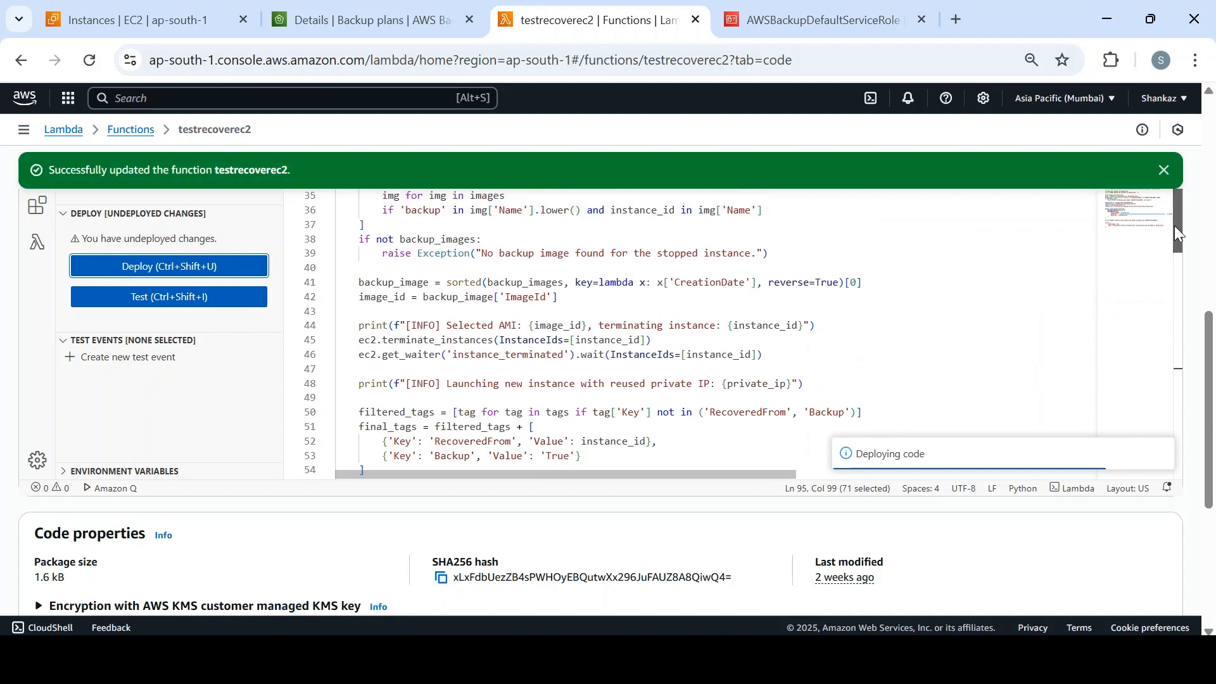
pyautogui.click(1164, 171)
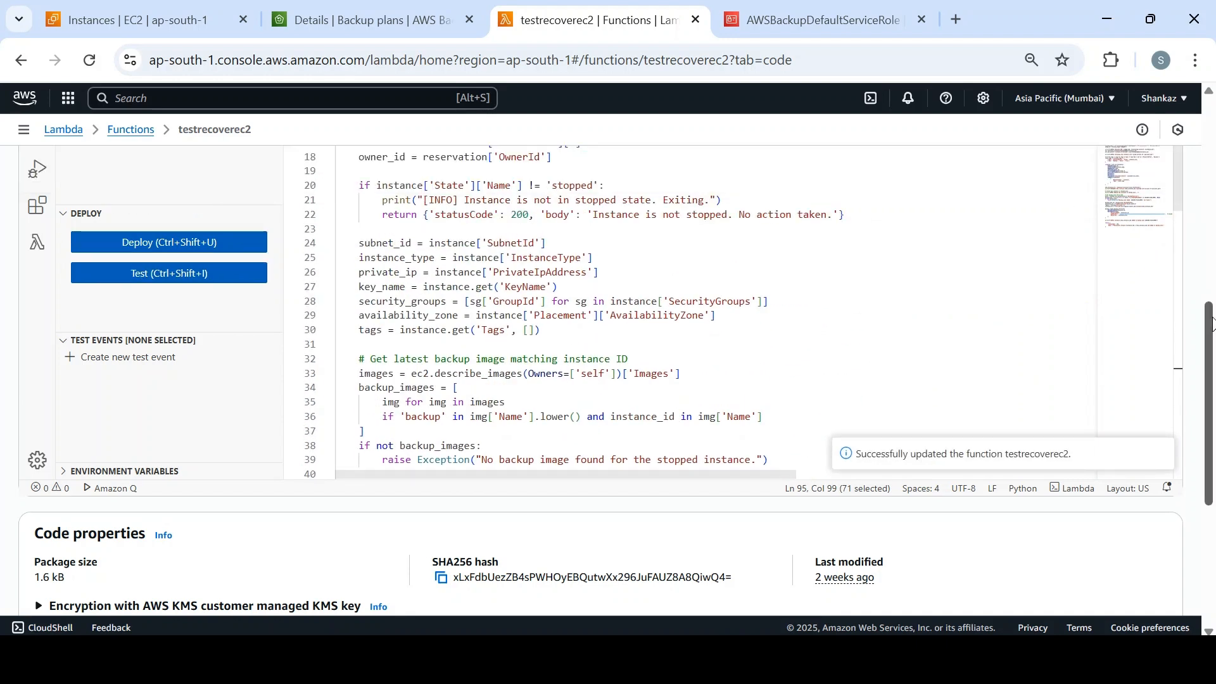
pyautogui.scroll(5, 1202, 258)
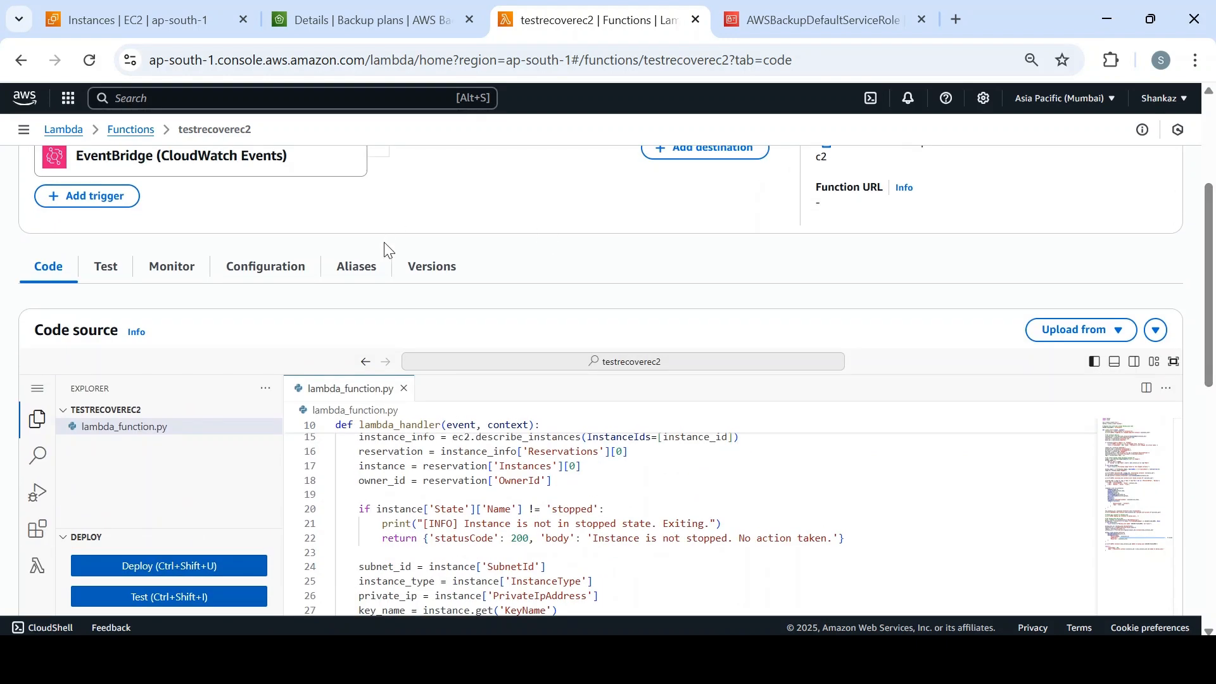
# Stop the EC2-Restore instance from the EC2 instances list and check its instance state.
pyautogui.click(327, 29)
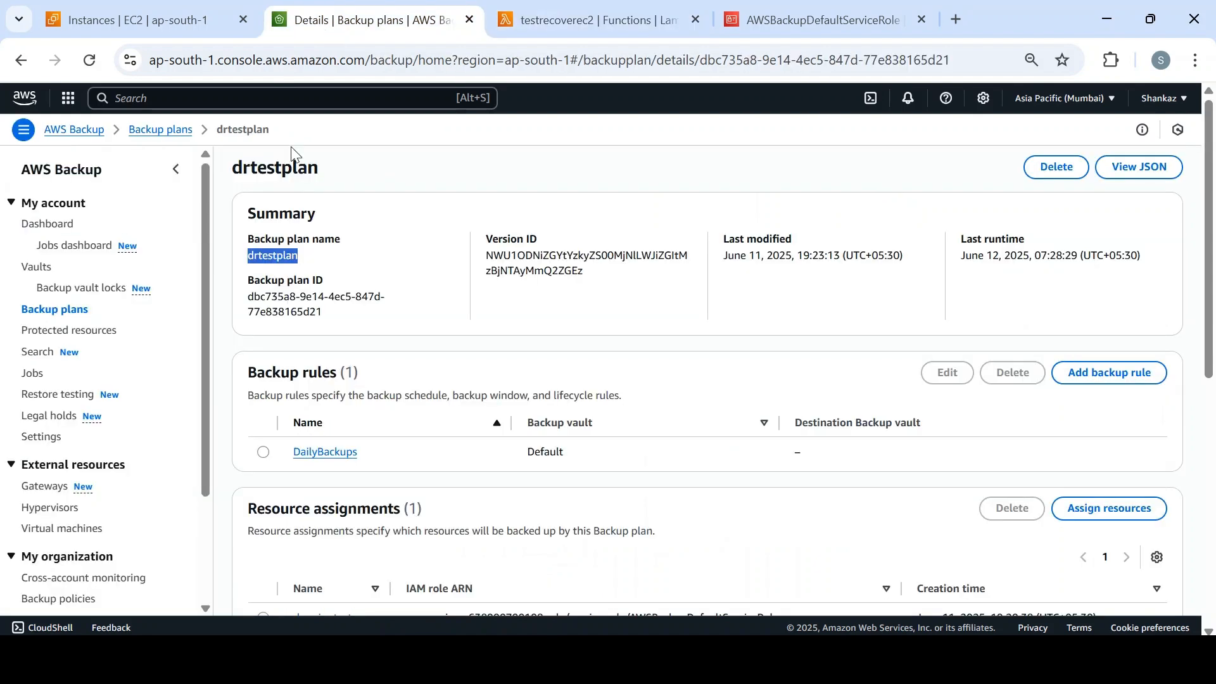
pyautogui.click(193, 21)
pyautogui.click(930, 164)
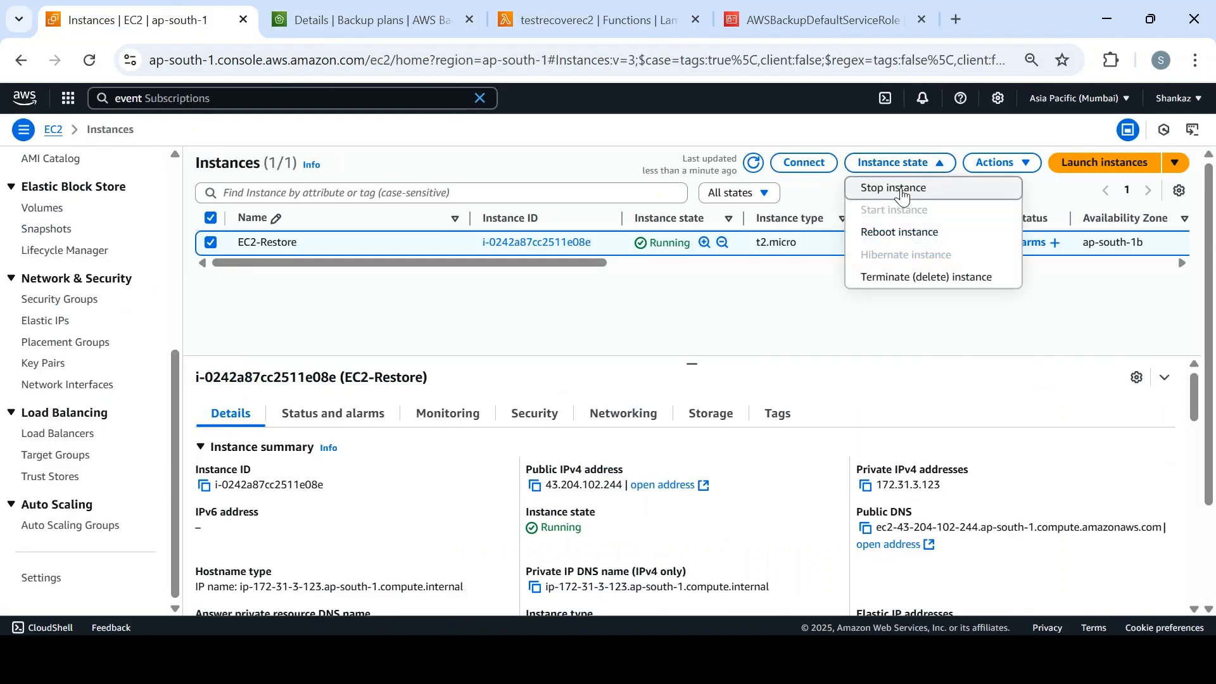
pyautogui.click(895, 189)
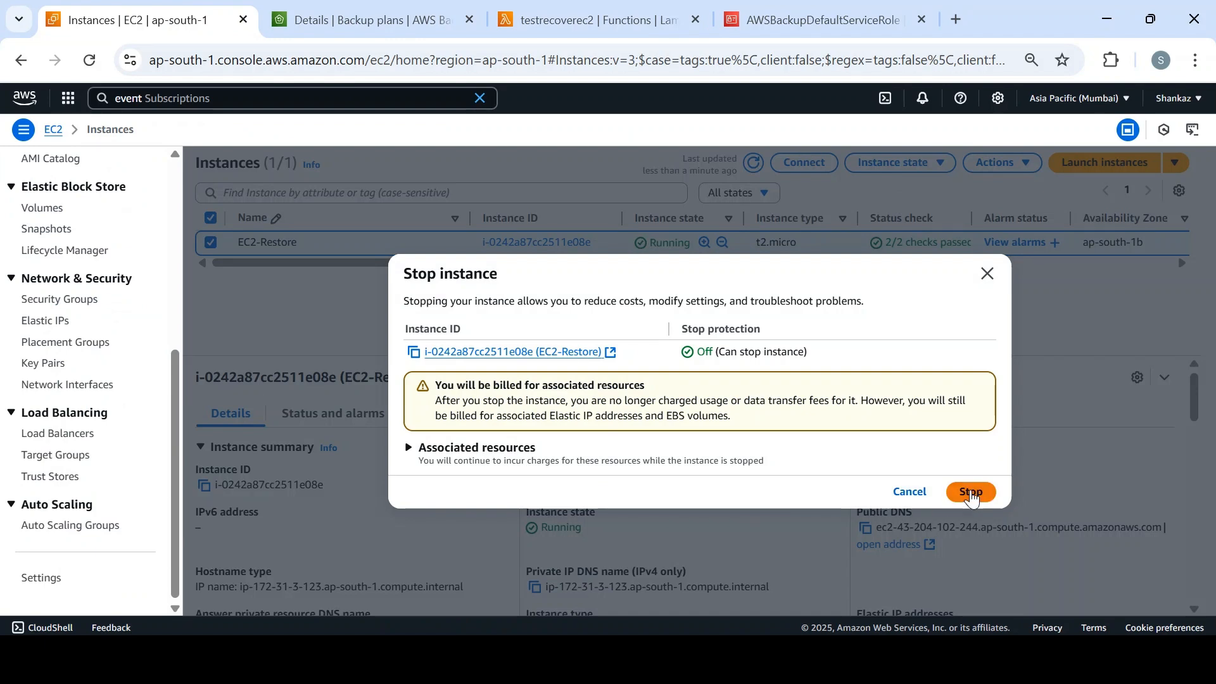
pyautogui.click(971, 492)
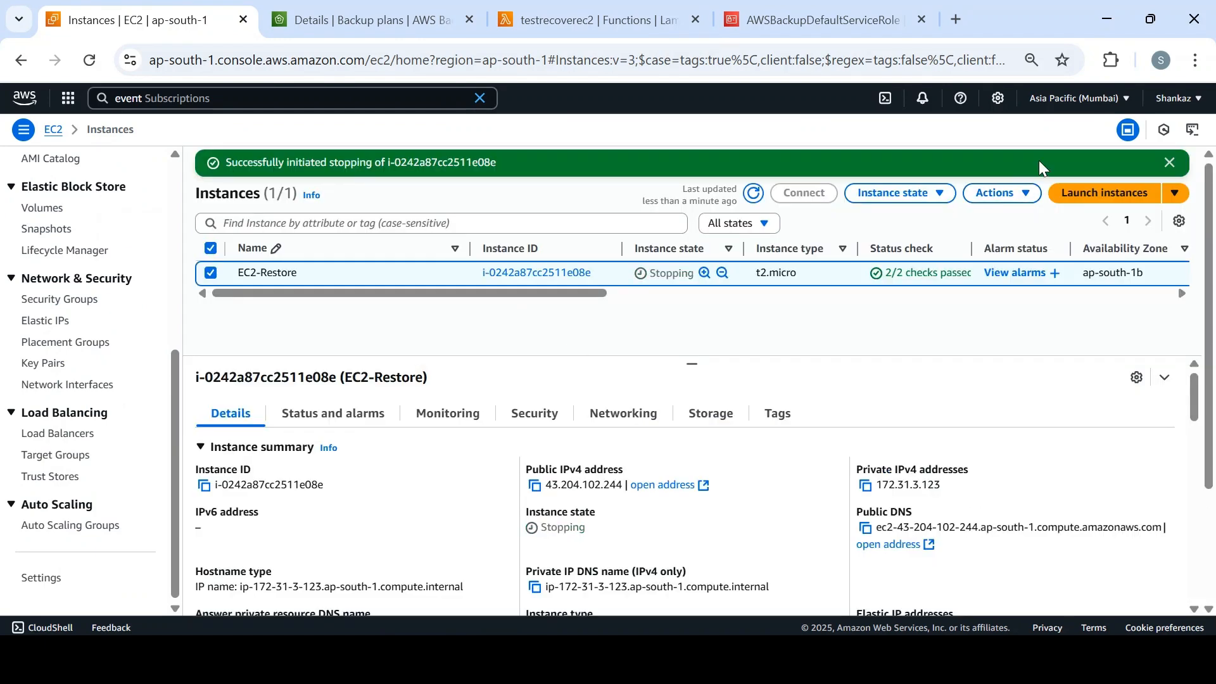
pyautogui.click(1170, 162)
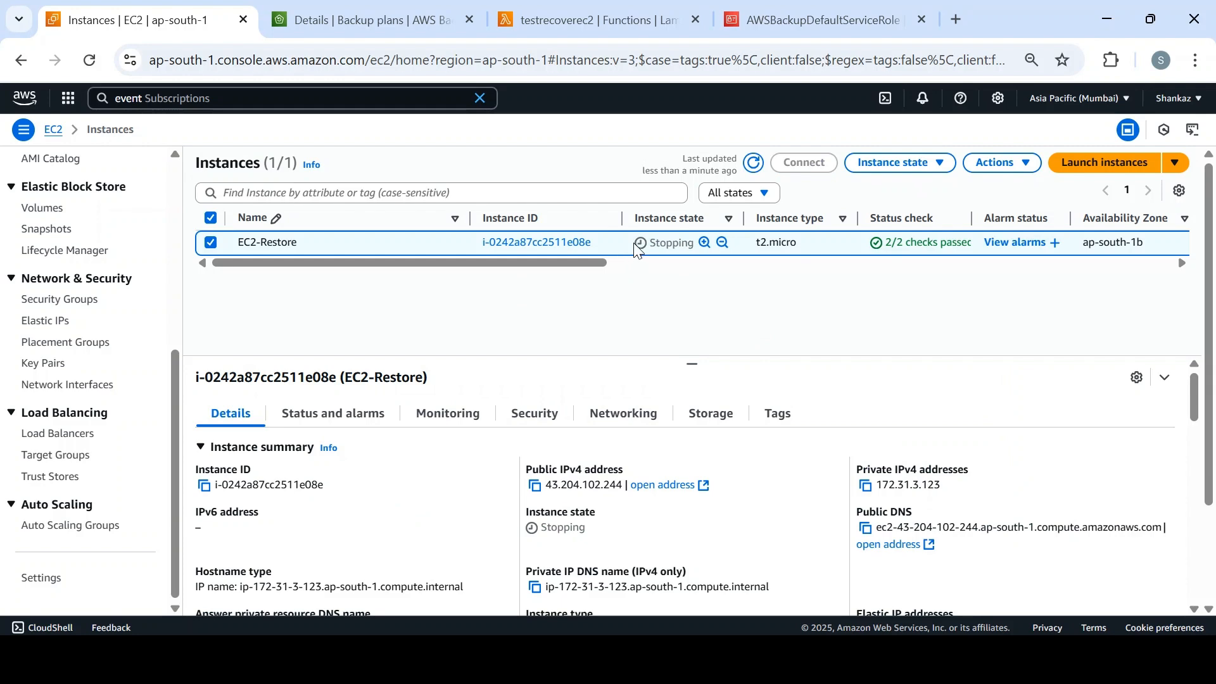
pyautogui.moveTo(637, 249); pyautogui.dragTo(687, 243)
# Examine the event pattern of the Lambda function's EventBridge trigger, including the state that fires it.
pyautogui.click(565, 22)
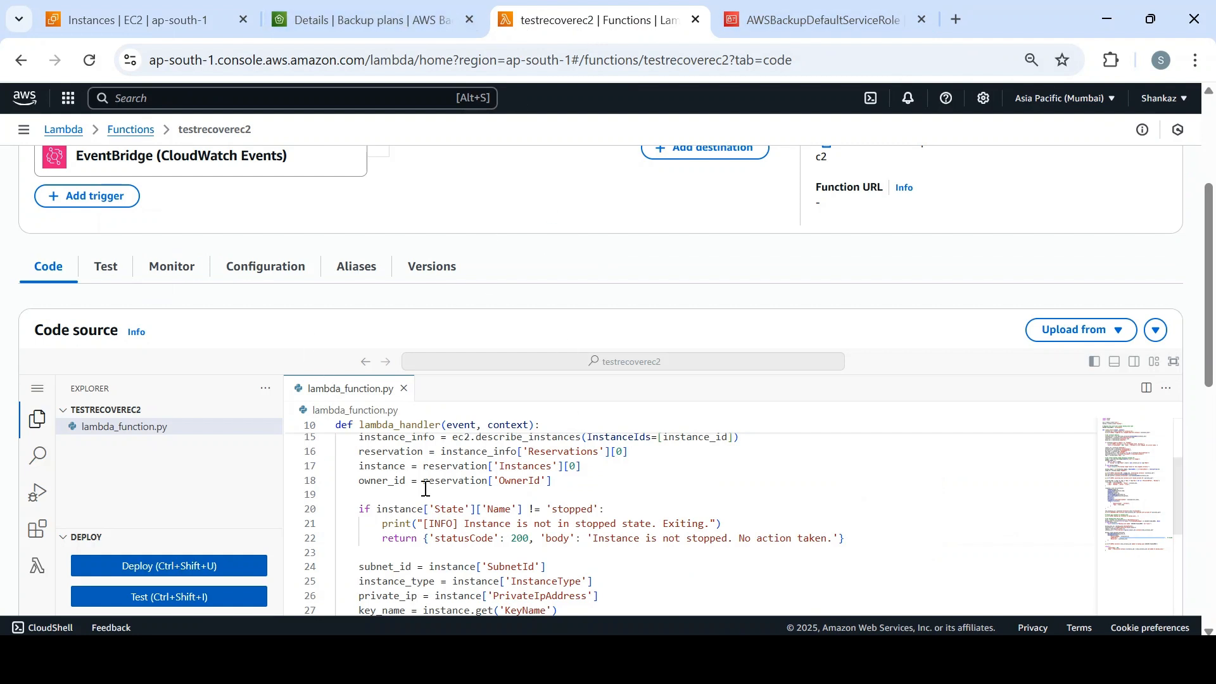
pyautogui.click(185, 165)
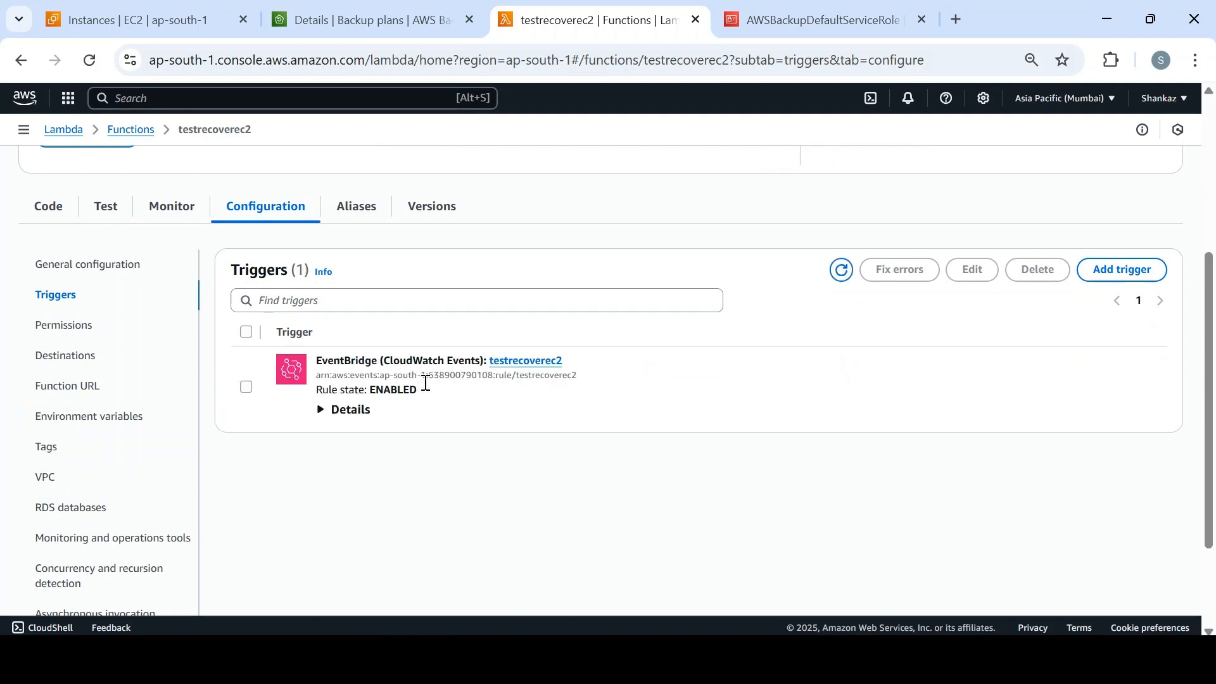
pyautogui.click(321, 413)
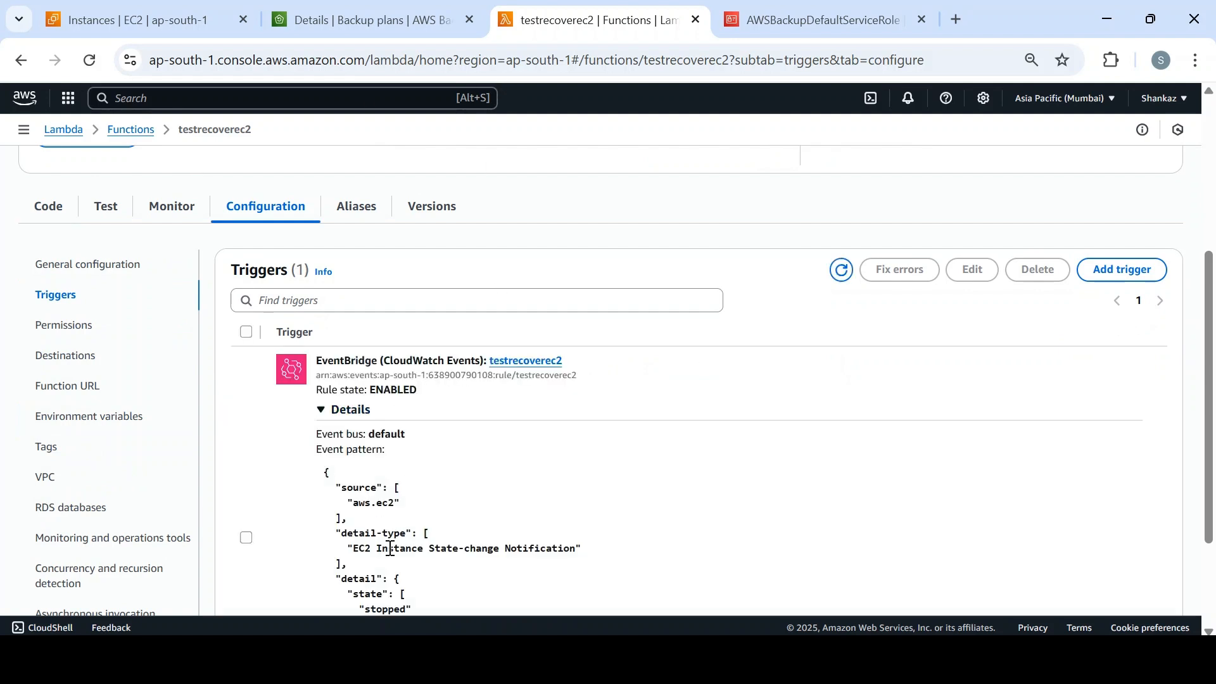
pyautogui.scroll(-2, 1159, 425)
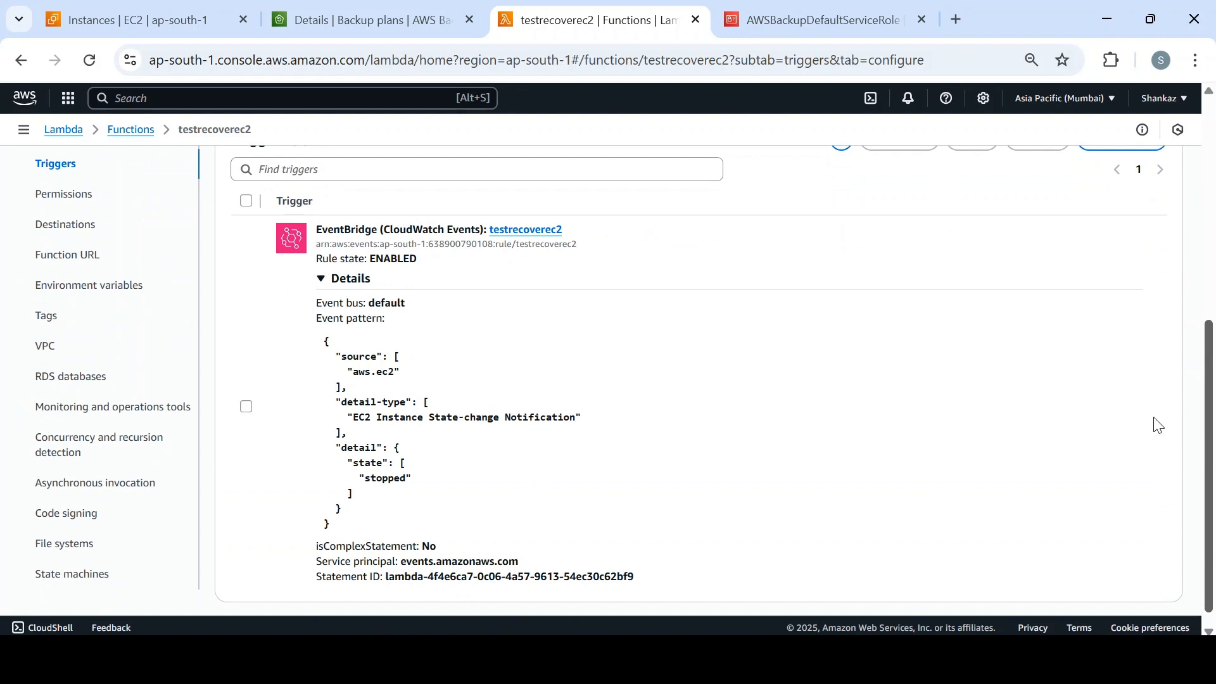
pyautogui.moveTo(373, 483); pyautogui.dragTo(419, 492)
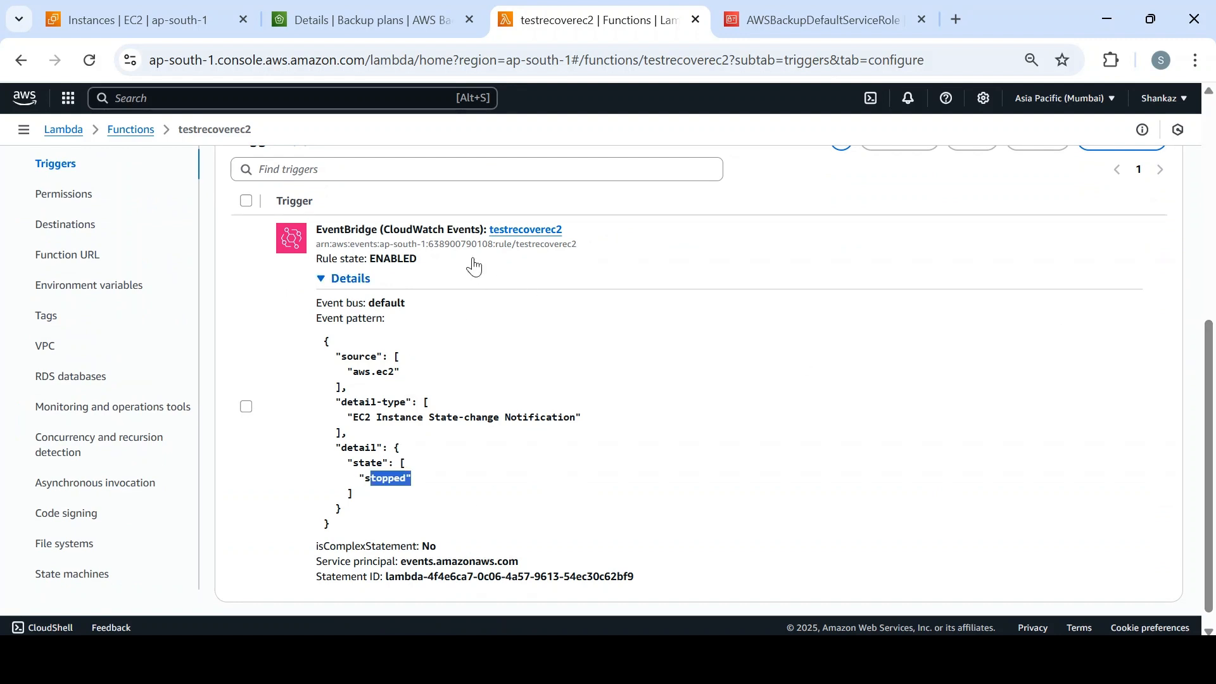
pyautogui.click(359, 27)
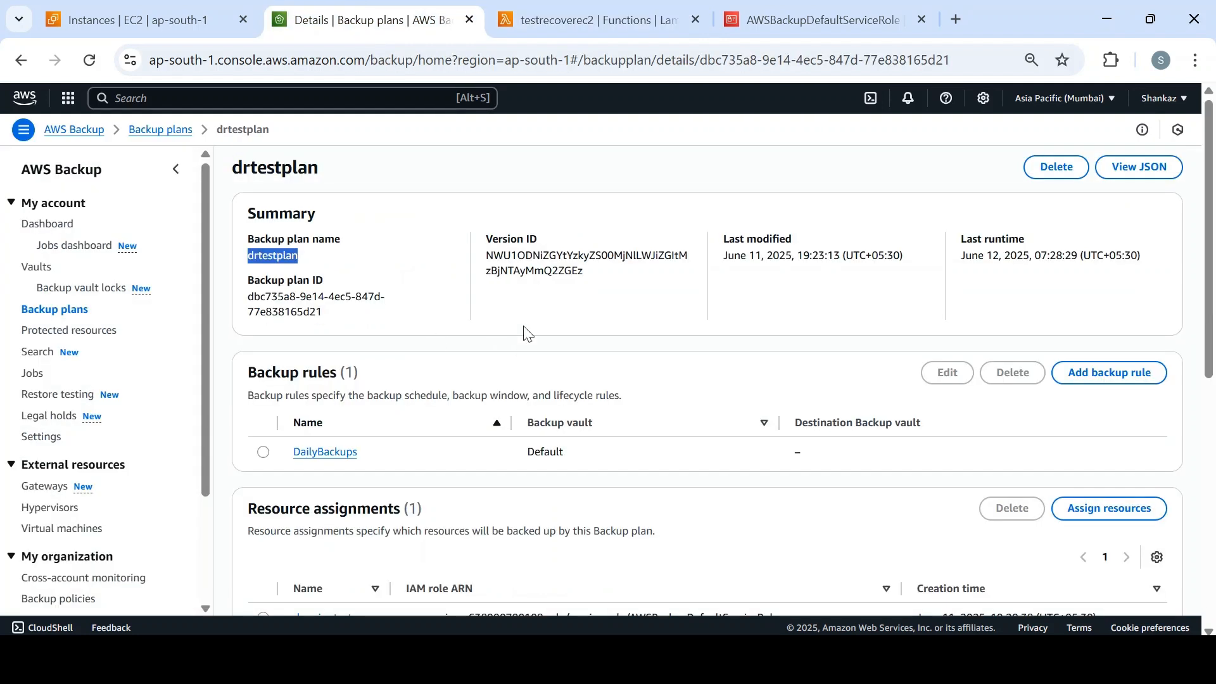
pyautogui.click(558, 21)
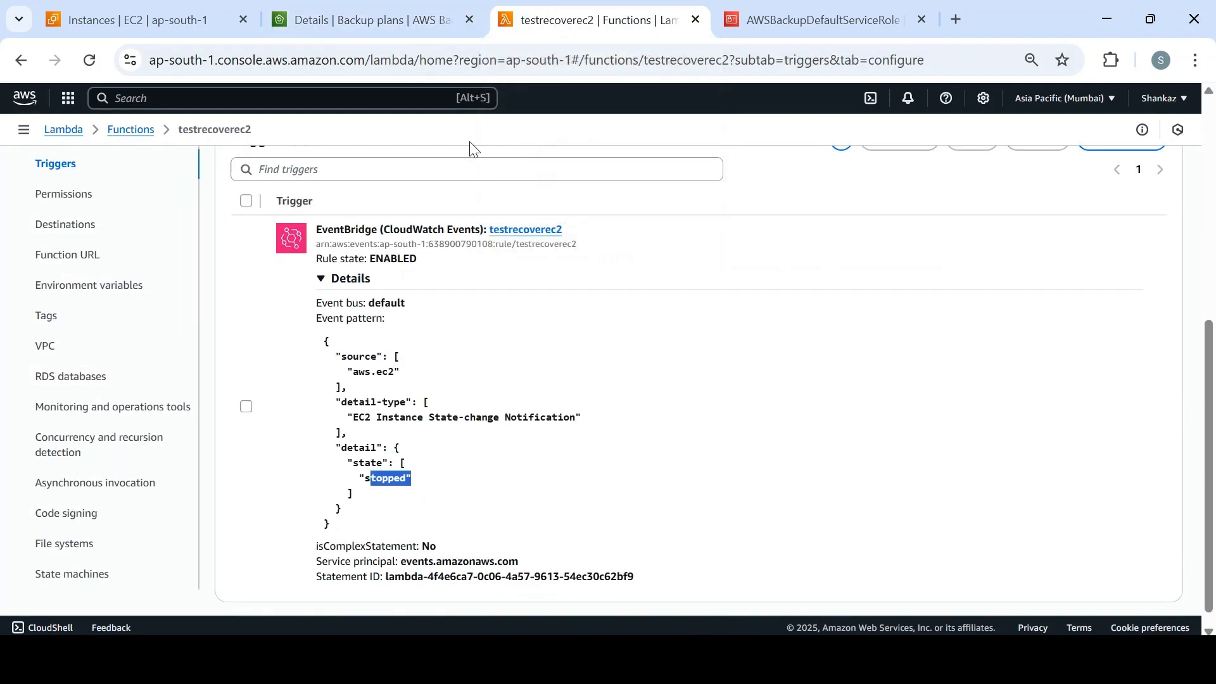
# Check the EC2-Restore instance's state in EC2, then search AWS services for "cloudwatch" and open CloudWatch in a new browser tab.
pyautogui.click(199, 9)
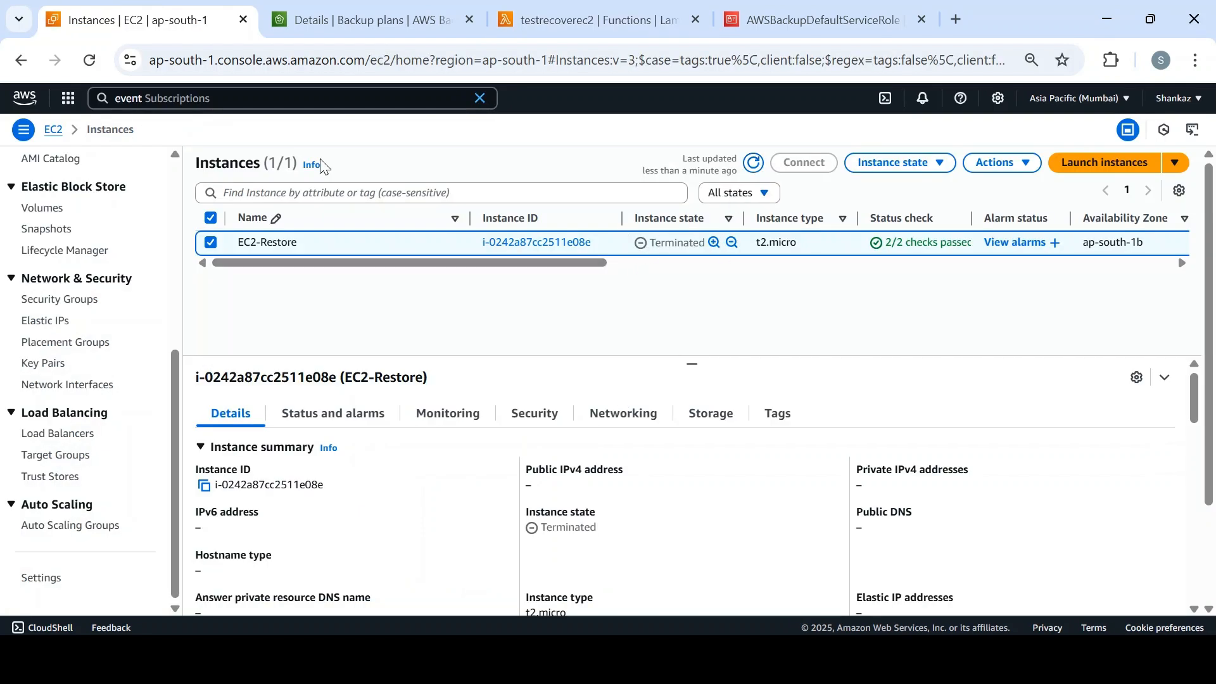
pyautogui.click(96, 101)
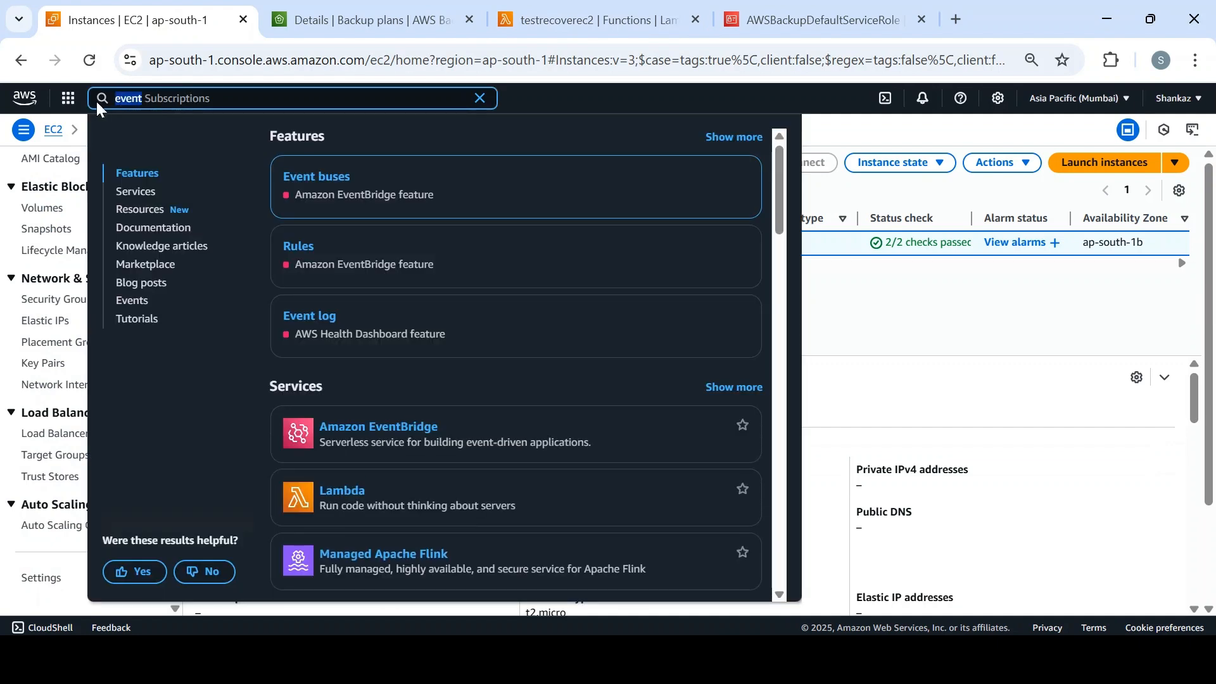
pyautogui.write('cloudwatch')
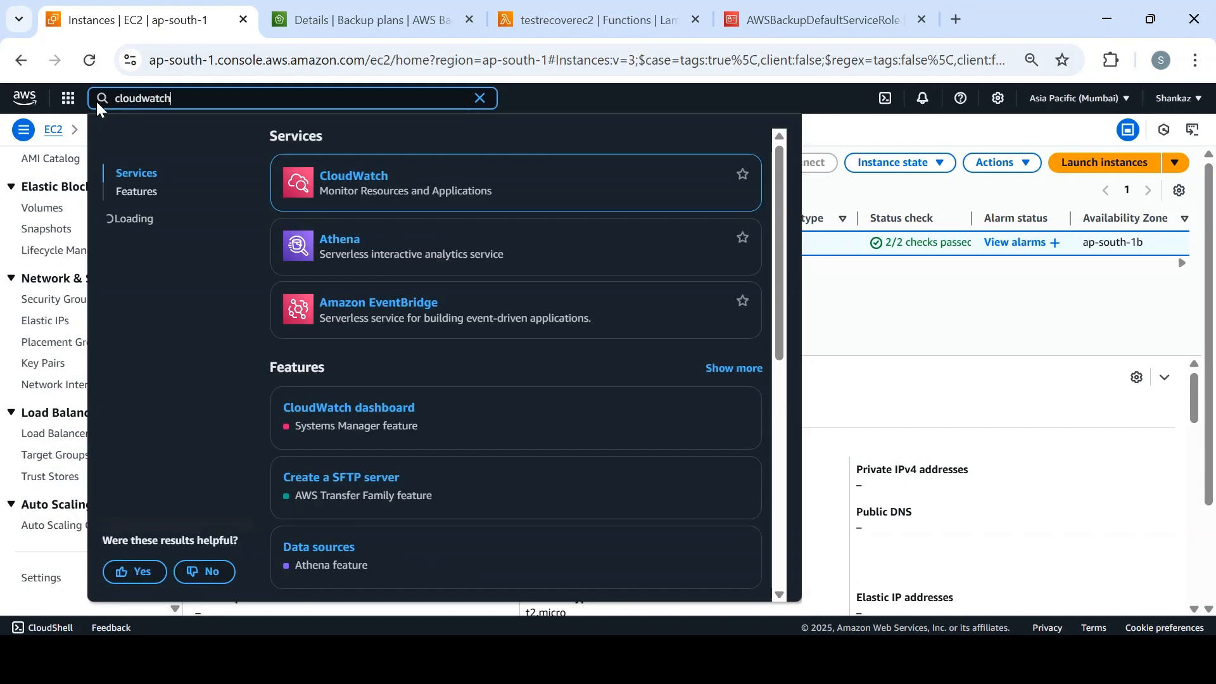
pyautogui.middleClick(345, 179)
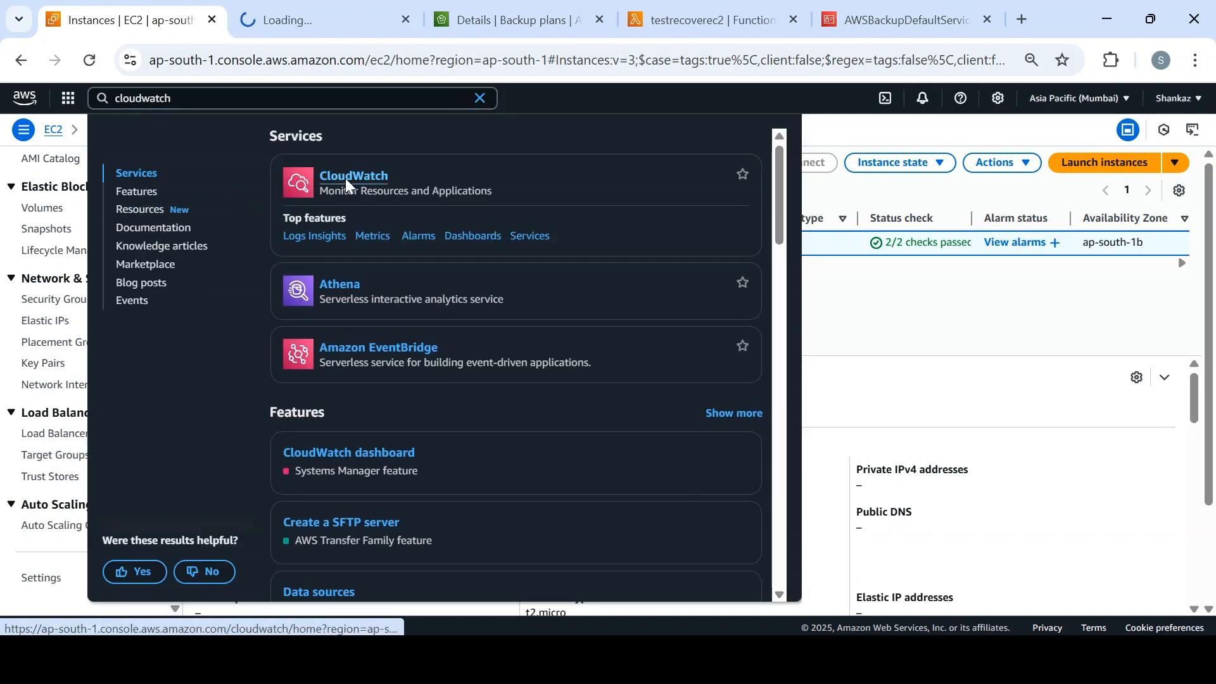
# Open the latest log stream of the /aws/lambda/testrecoverec2 log group in CloudWatch.
pyautogui.click(316, 33)
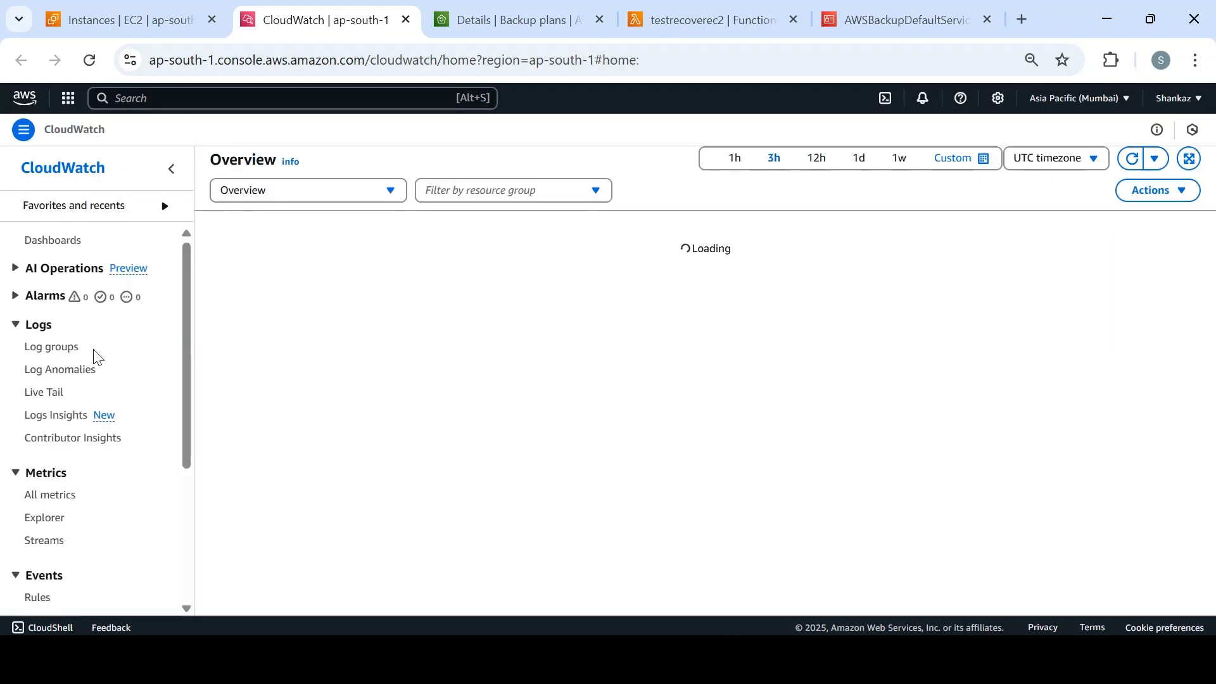
pyautogui.click(68, 355)
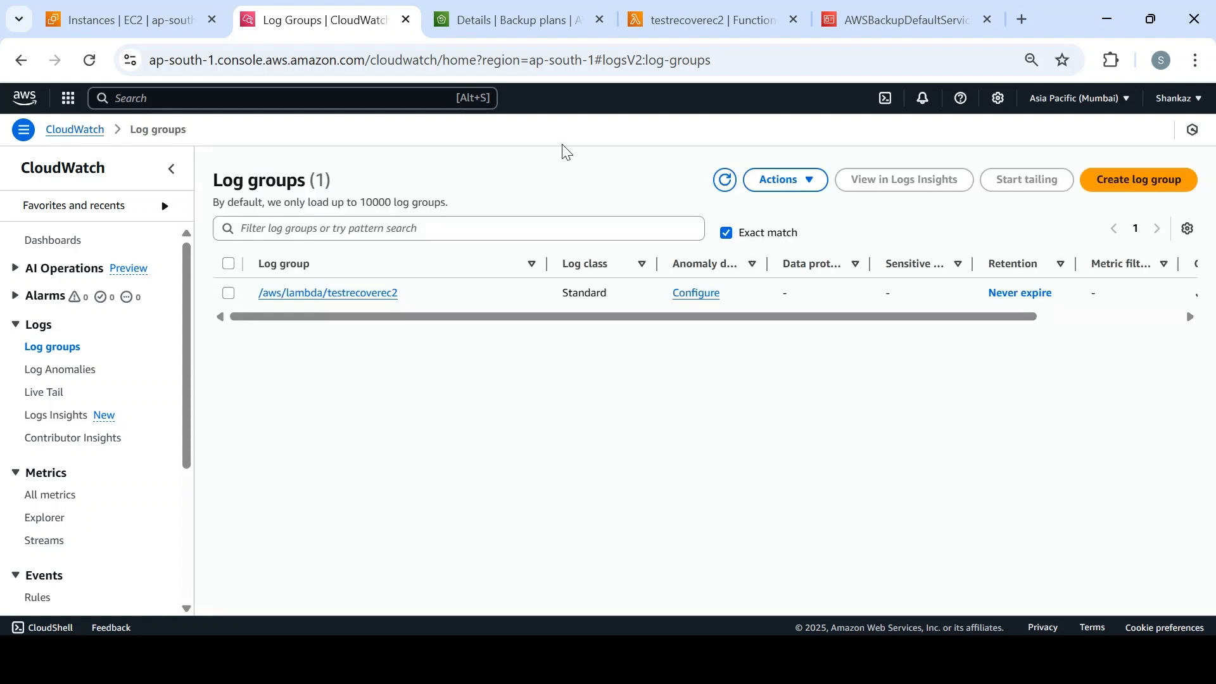
pyautogui.click(389, 297)
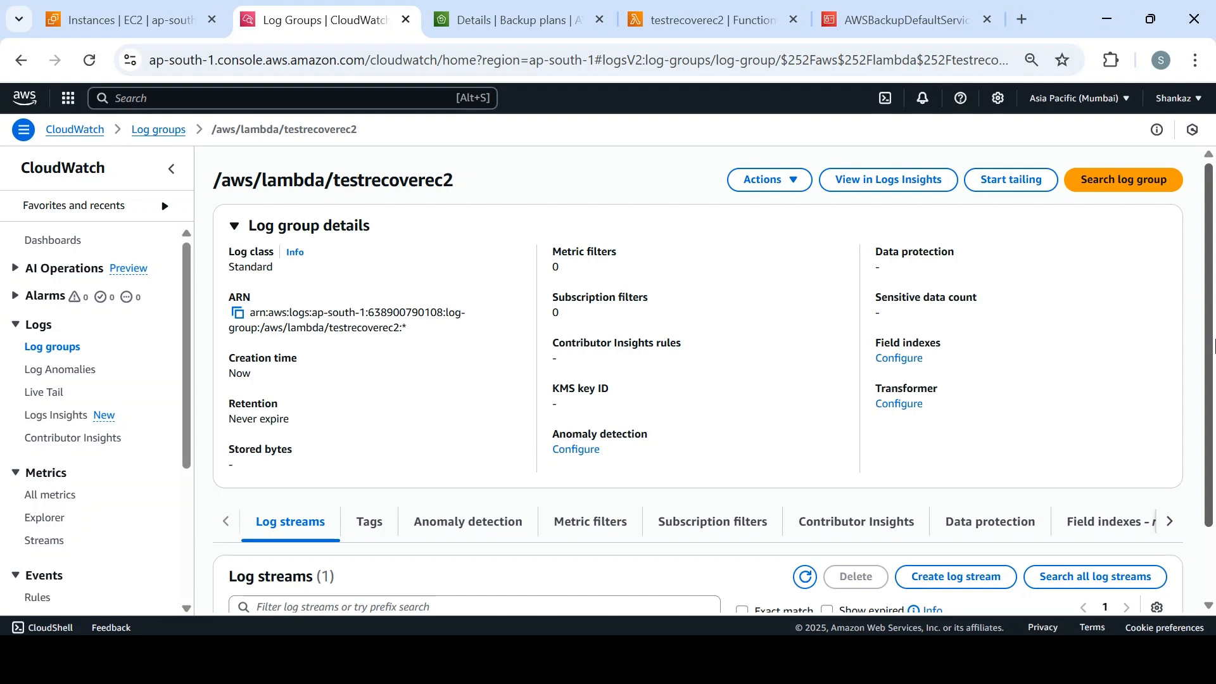
pyautogui.scroll(-2, 1213, 345)
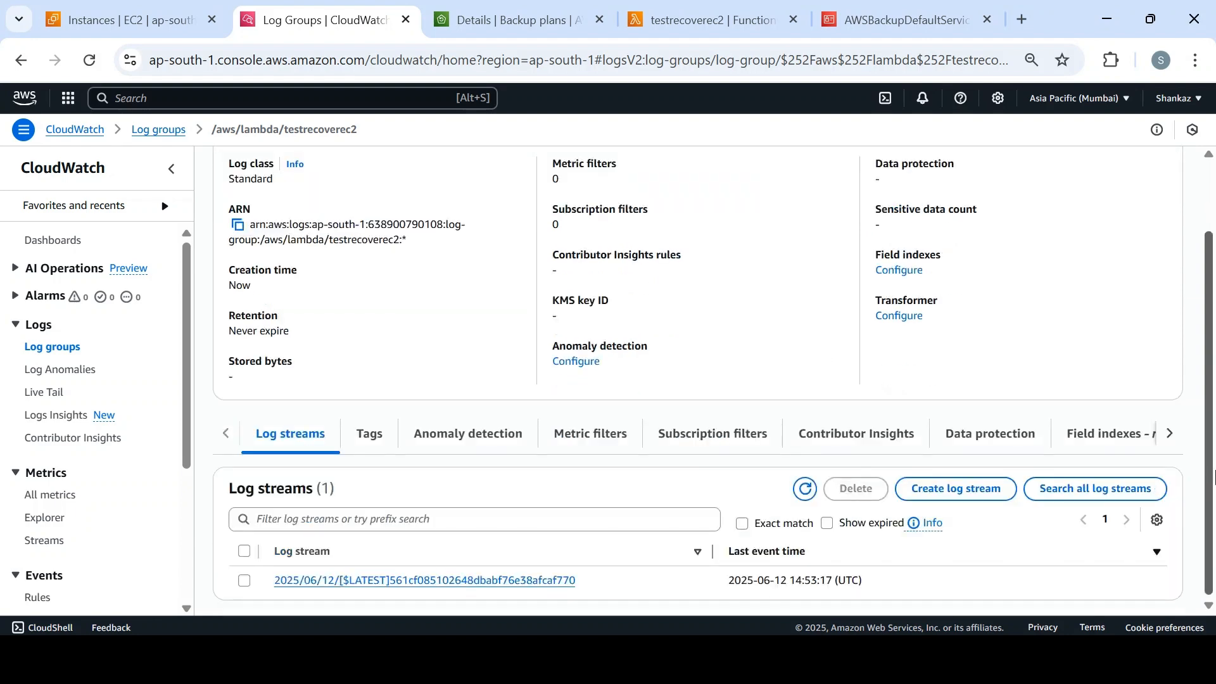
pyautogui.click(527, 581)
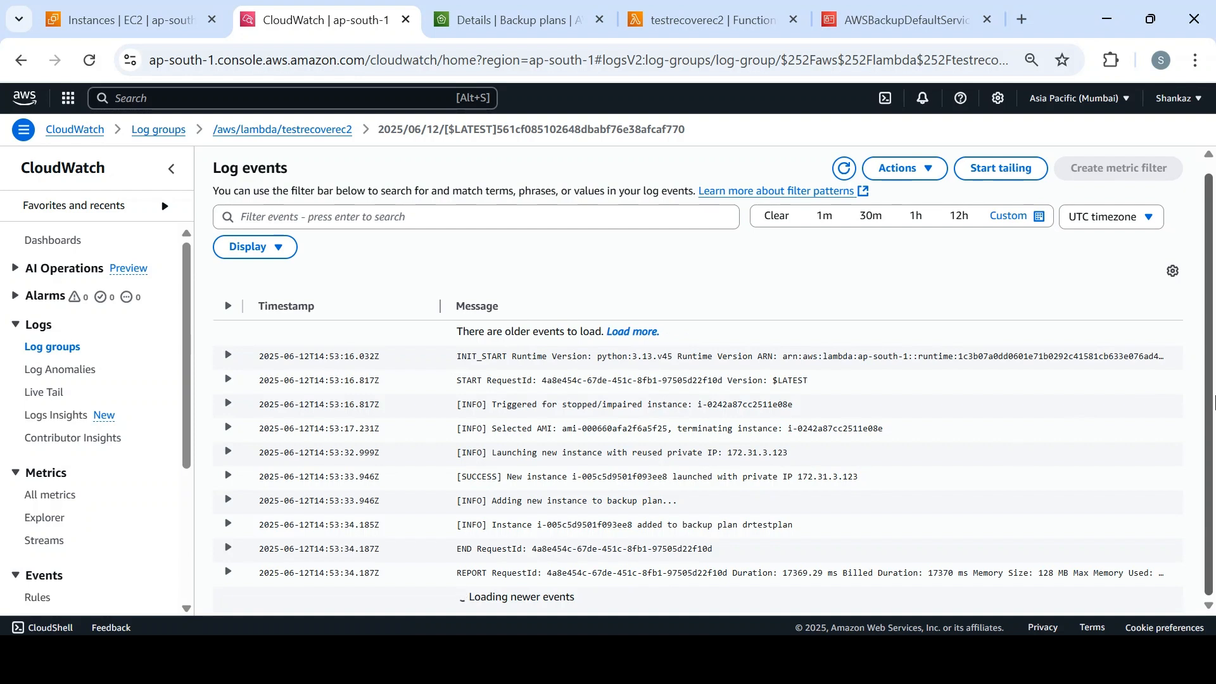
# Examine the recovery log events, including the reused private IP, and compare them with the original EC2-Restore instance's private IPv4 field in EC2.
pyautogui.moveTo(496, 407); pyautogui.dragTo(689, 408)
pyautogui.click(496, 462)
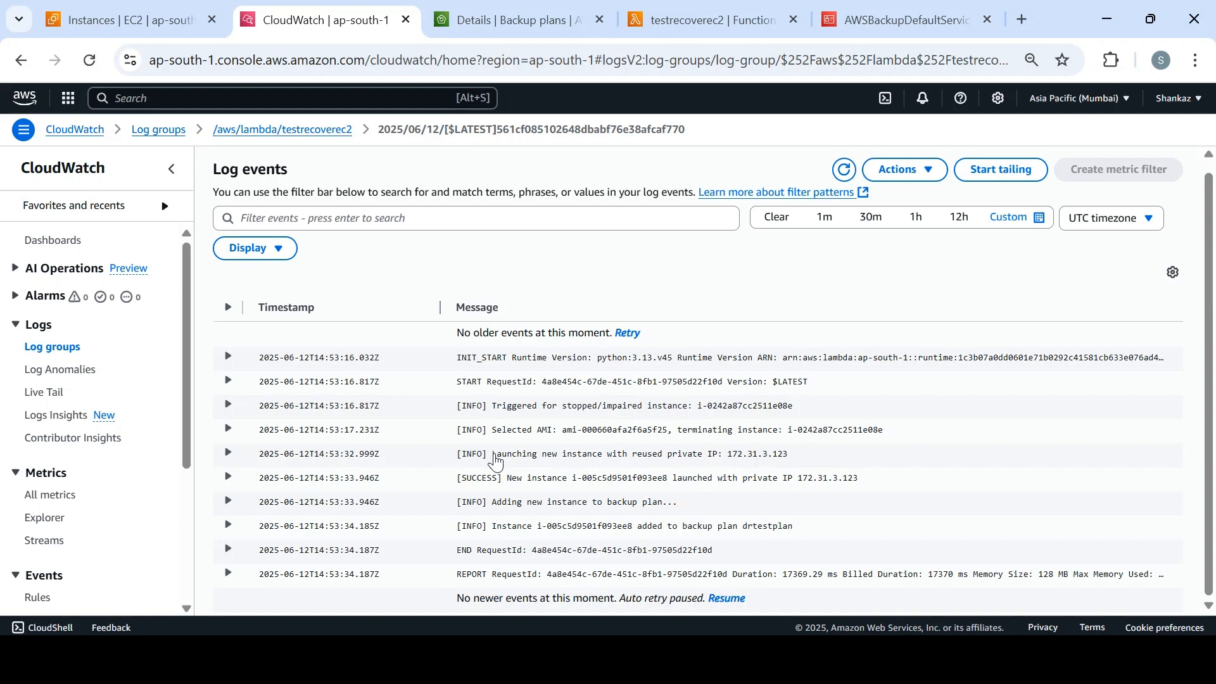
pyautogui.moveTo(494, 458); pyautogui.dragTo(728, 461)
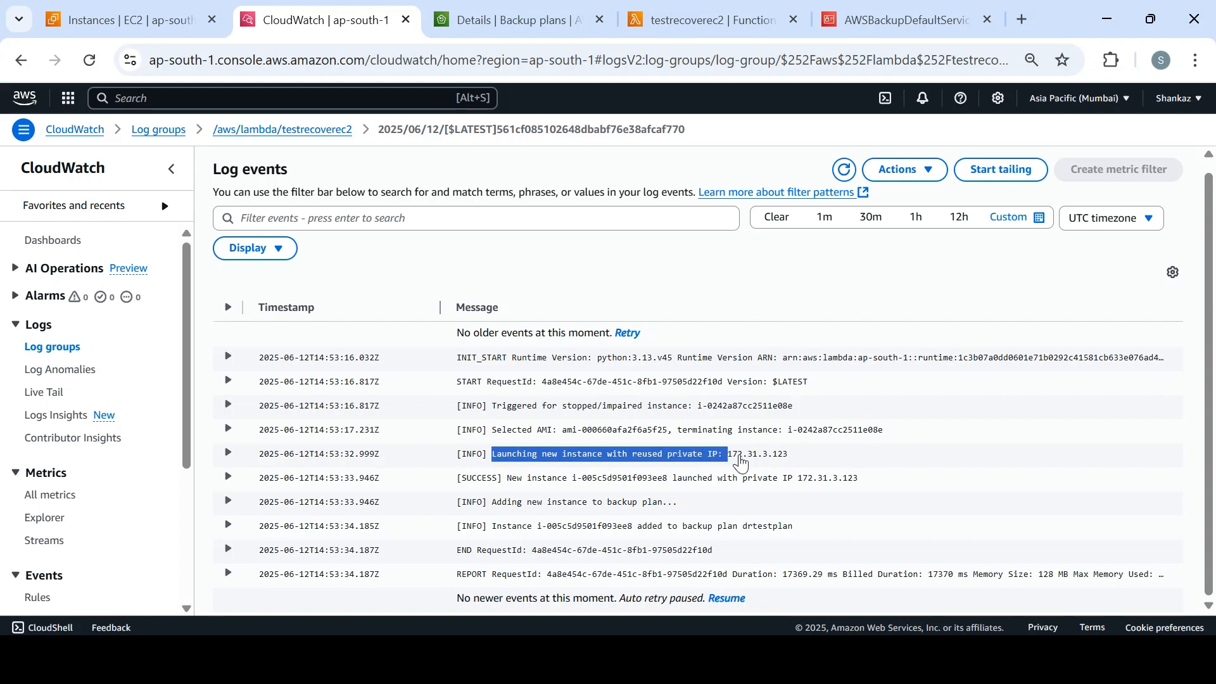
pyautogui.click(115, 6)
pyautogui.click(823, 311)
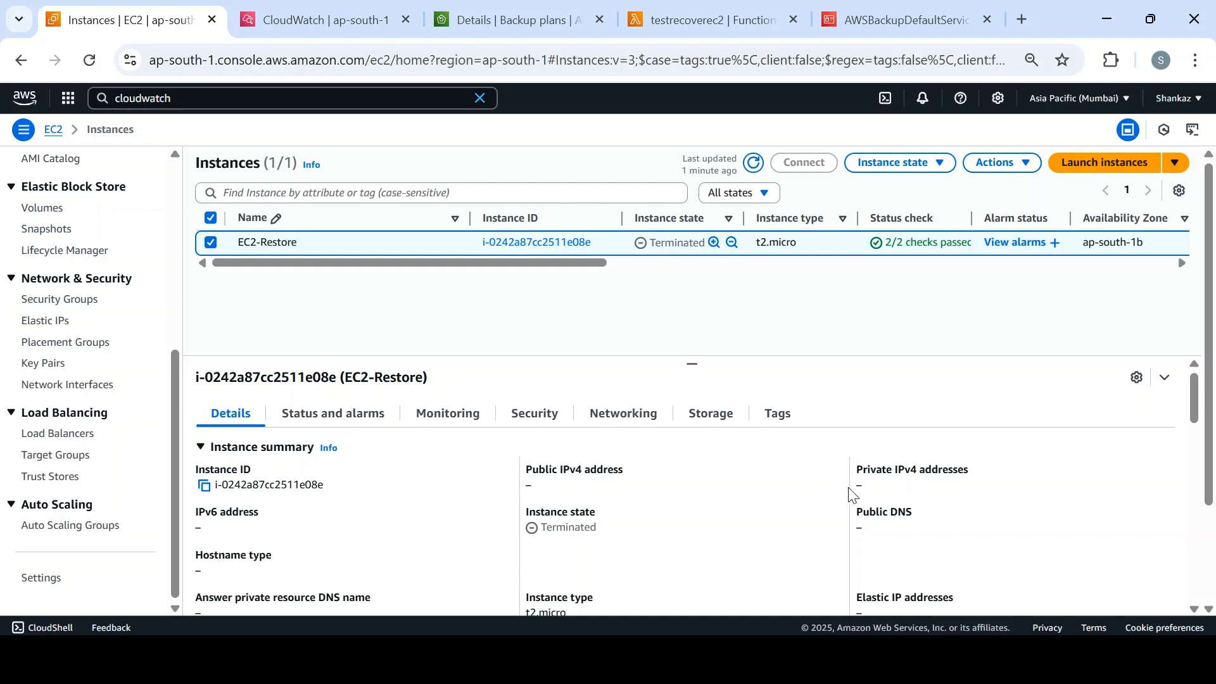
pyautogui.moveTo(860, 493); pyautogui.dragTo(938, 492)
pyautogui.click(371, 28)
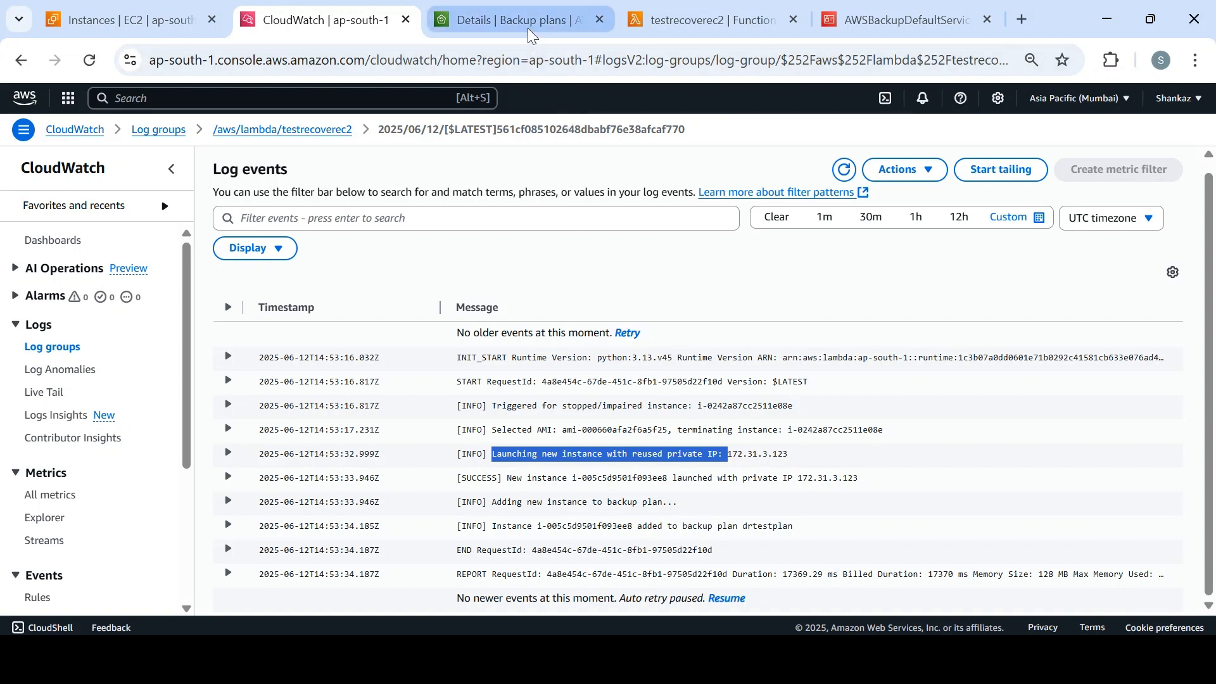
# Examine the resource assignments and backup jobs of drtestplan in AWS Backup.
pyautogui.click(500, 21)
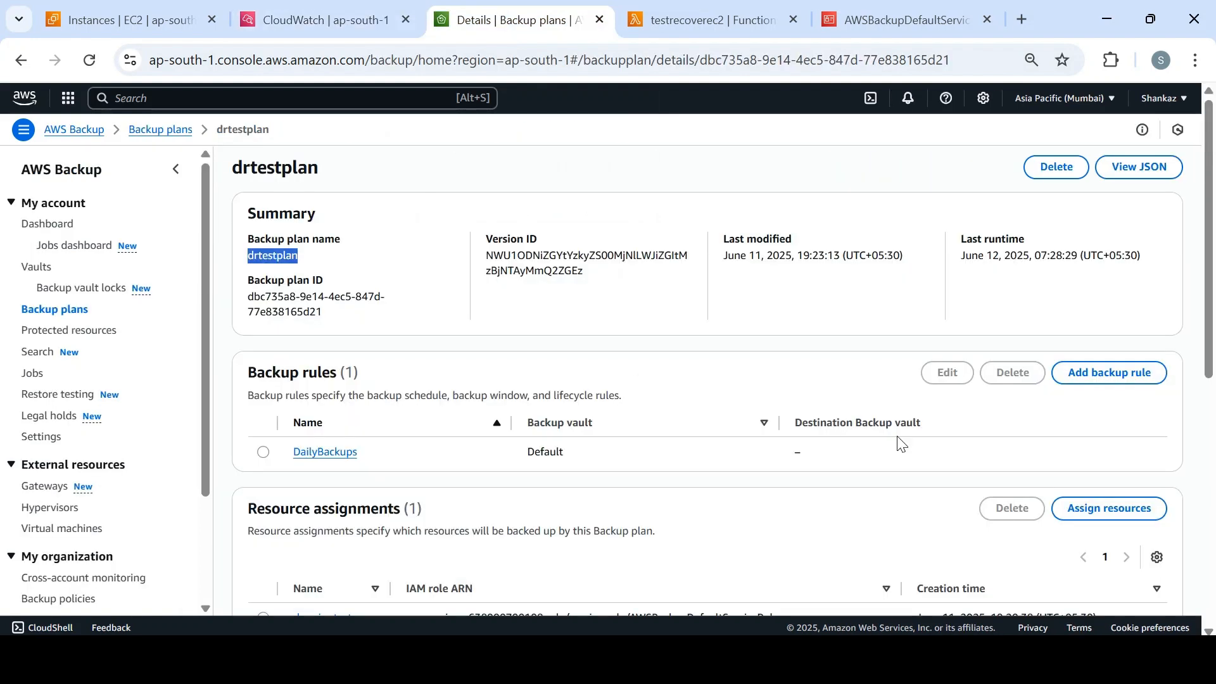
pyautogui.moveTo(1214, 284); pyautogui.dragTo(1214, 403)
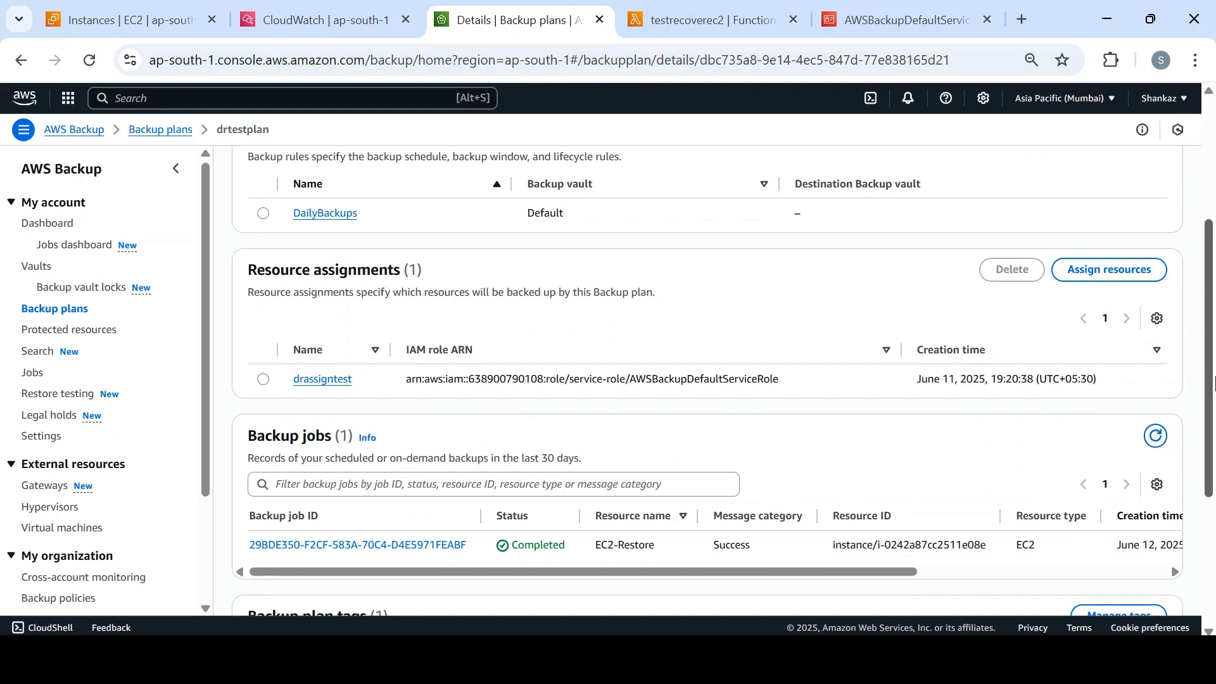
pyautogui.scroll(-3, 1213, 444)
pyautogui.moveTo(1213, 481); pyautogui.dragTo(1209, 446)
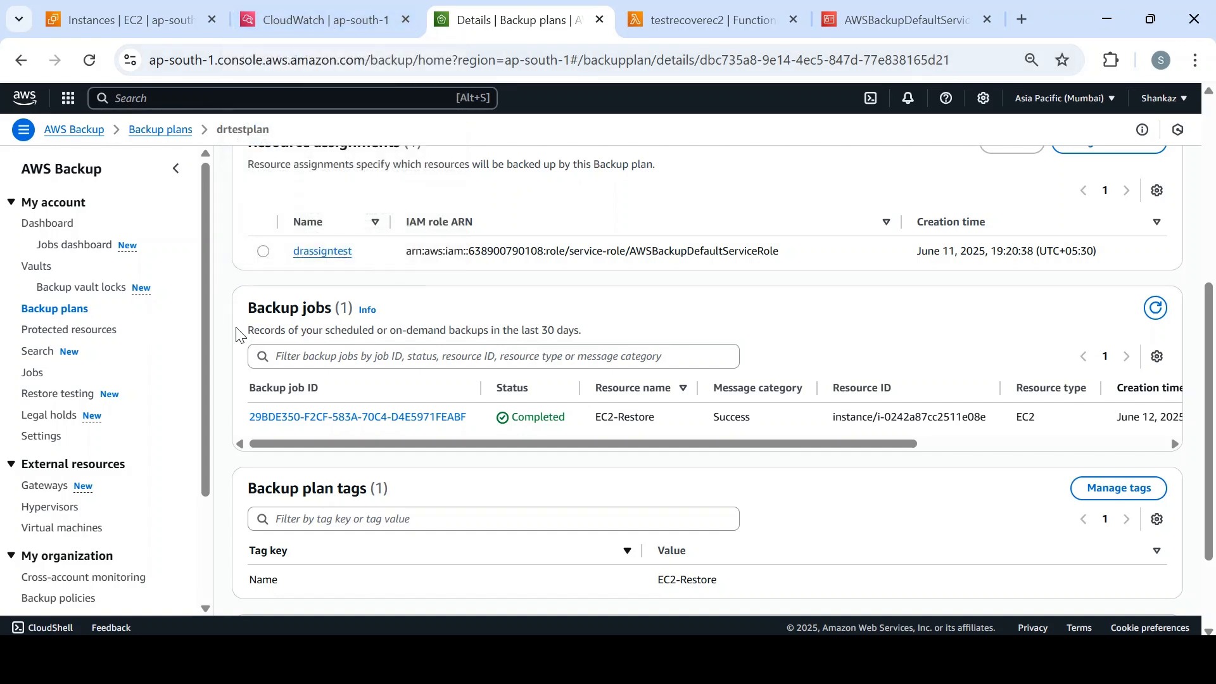
# Reopen drtestplan from the backup plans list and examine the resource ID of its lambda-selection resource assignment.
pyautogui.click(67, 310)
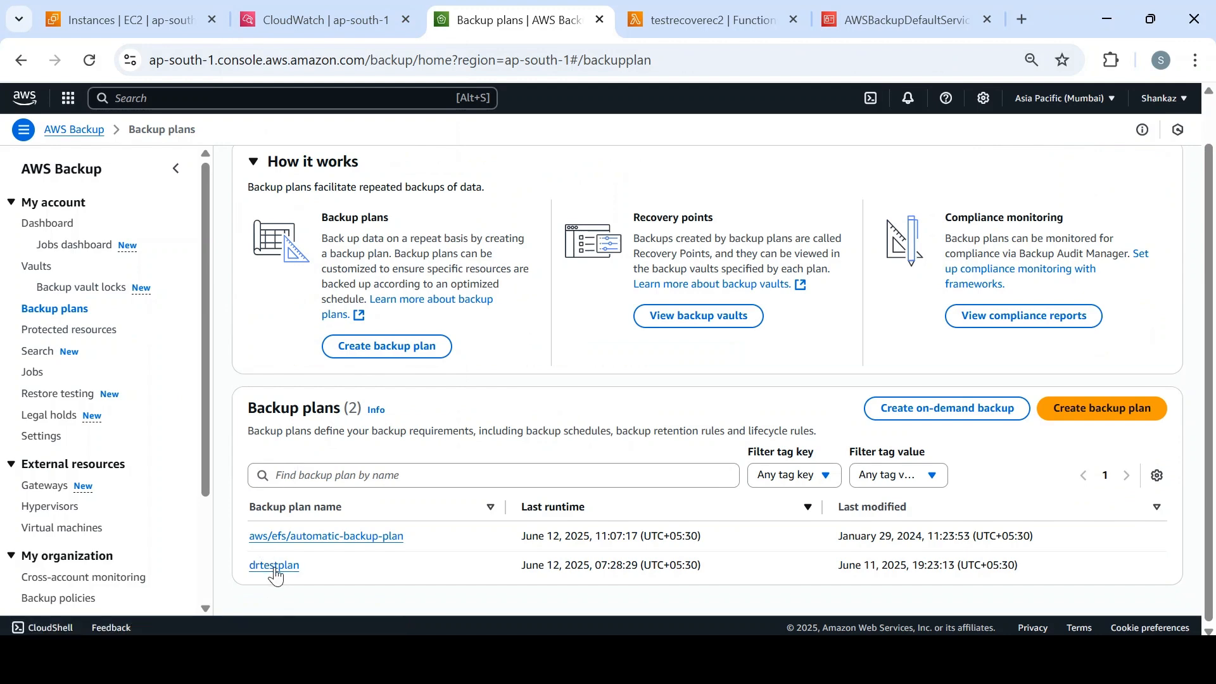
pyautogui.click(273, 567)
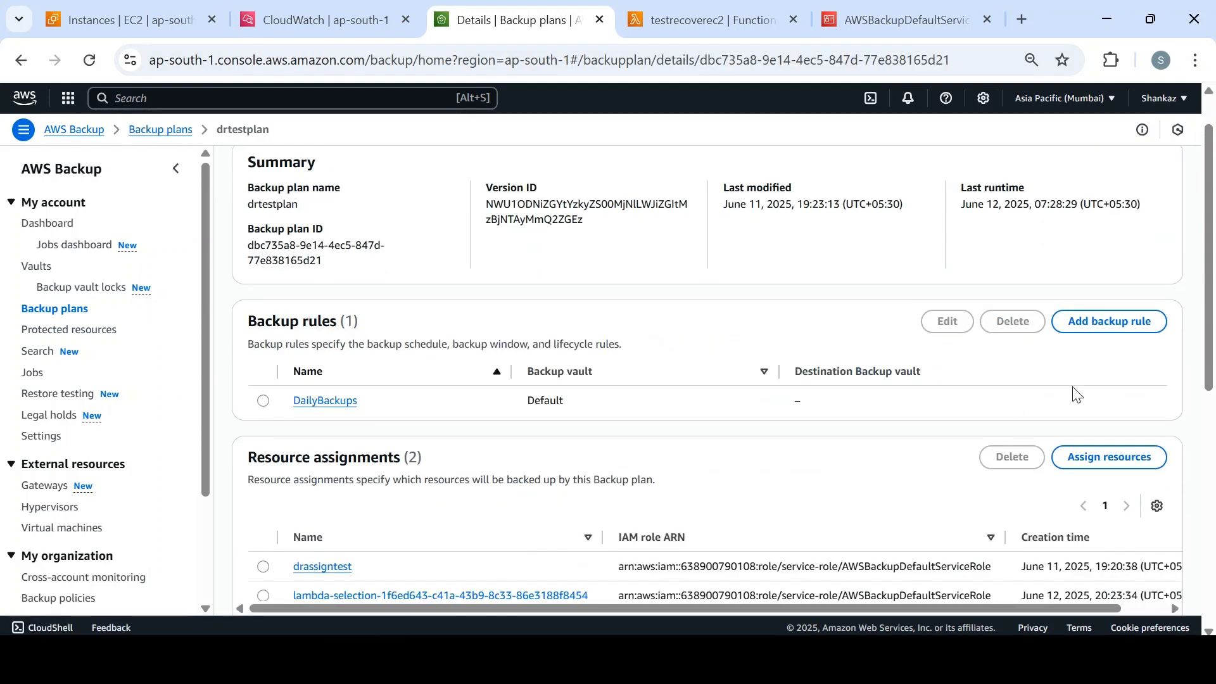
pyautogui.moveTo(1214, 345); pyautogui.dragTo(1213, 488)
pyautogui.scroll(2, 1214, 488)
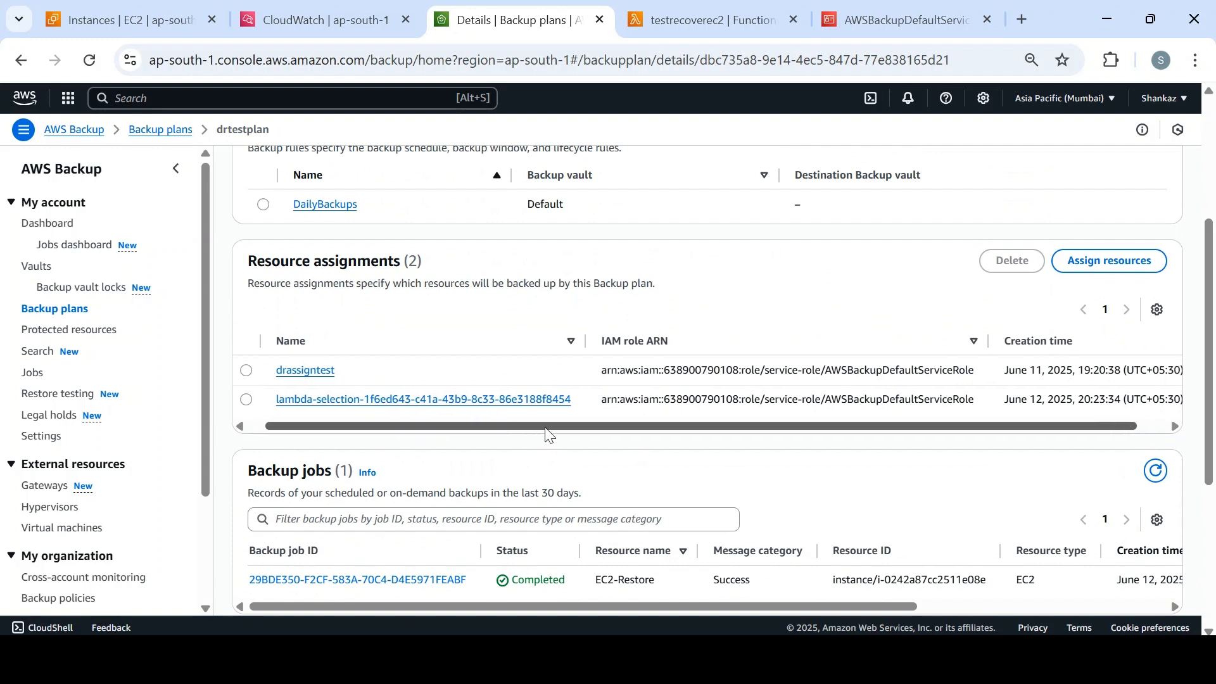
pyautogui.moveTo(522, 426); pyautogui.dragTo(781, 428)
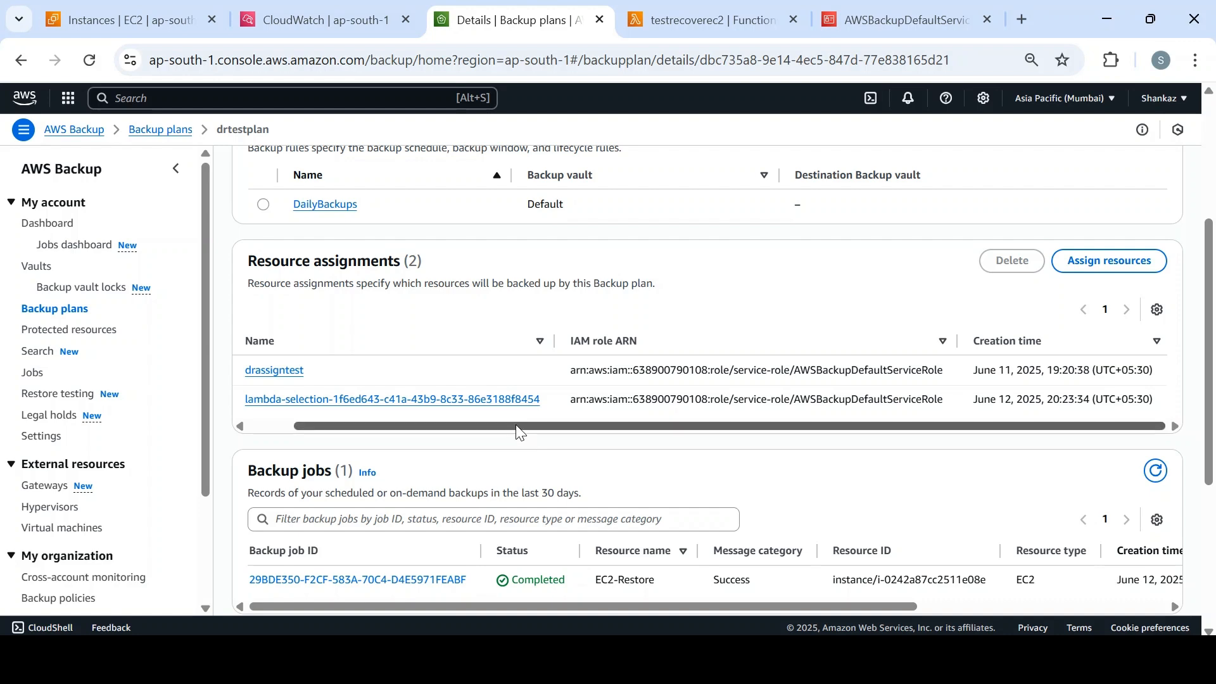
pyautogui.moveTo(515, 426); pyautogui.dragTo(418, 443)
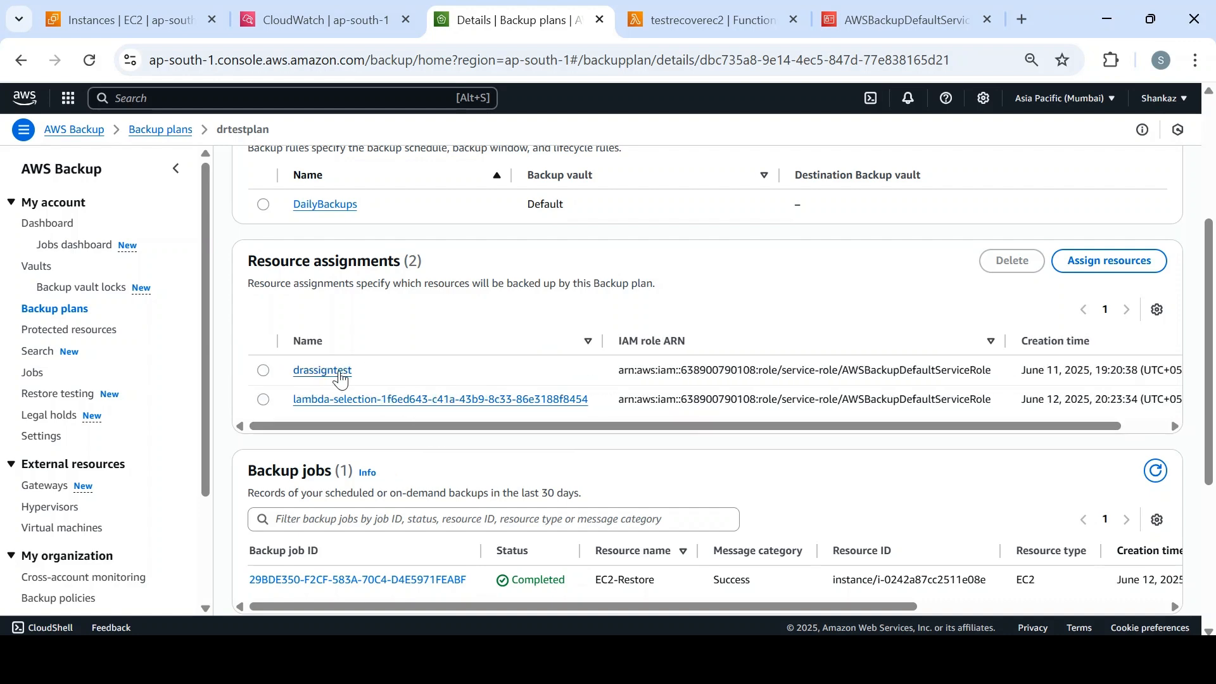
pyautogui.click(401, 401)
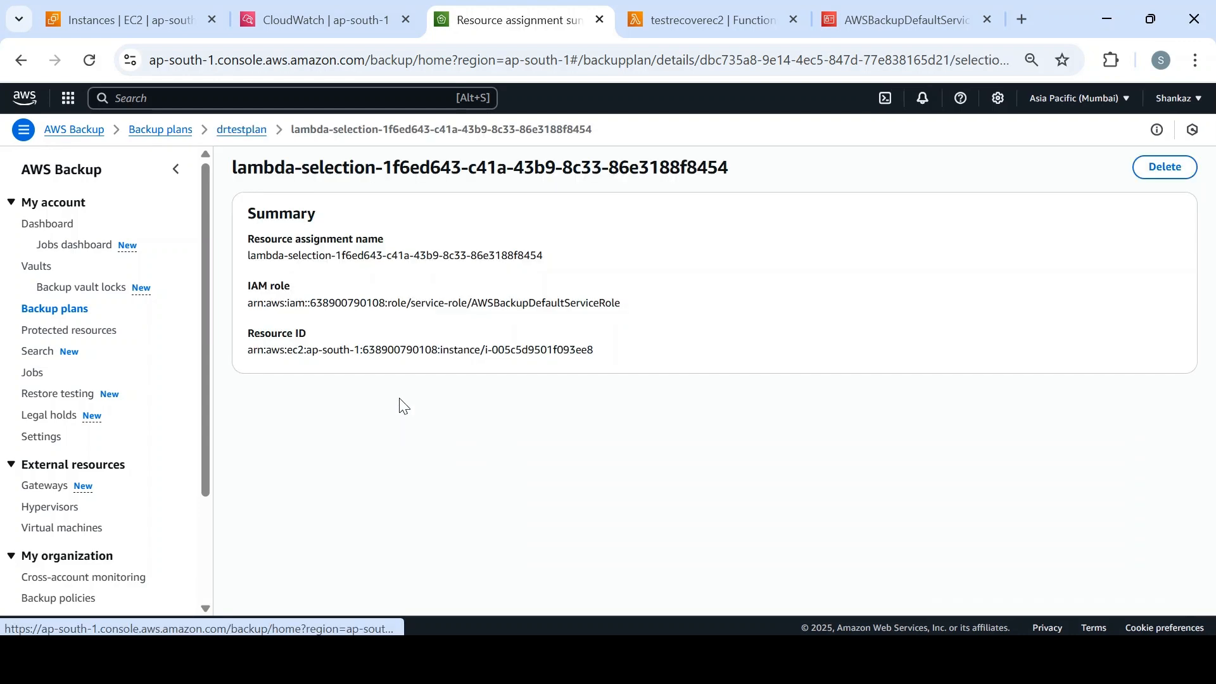
pyautogui.moveTo(334, 350); pyautogui.dragTo(613, 355)
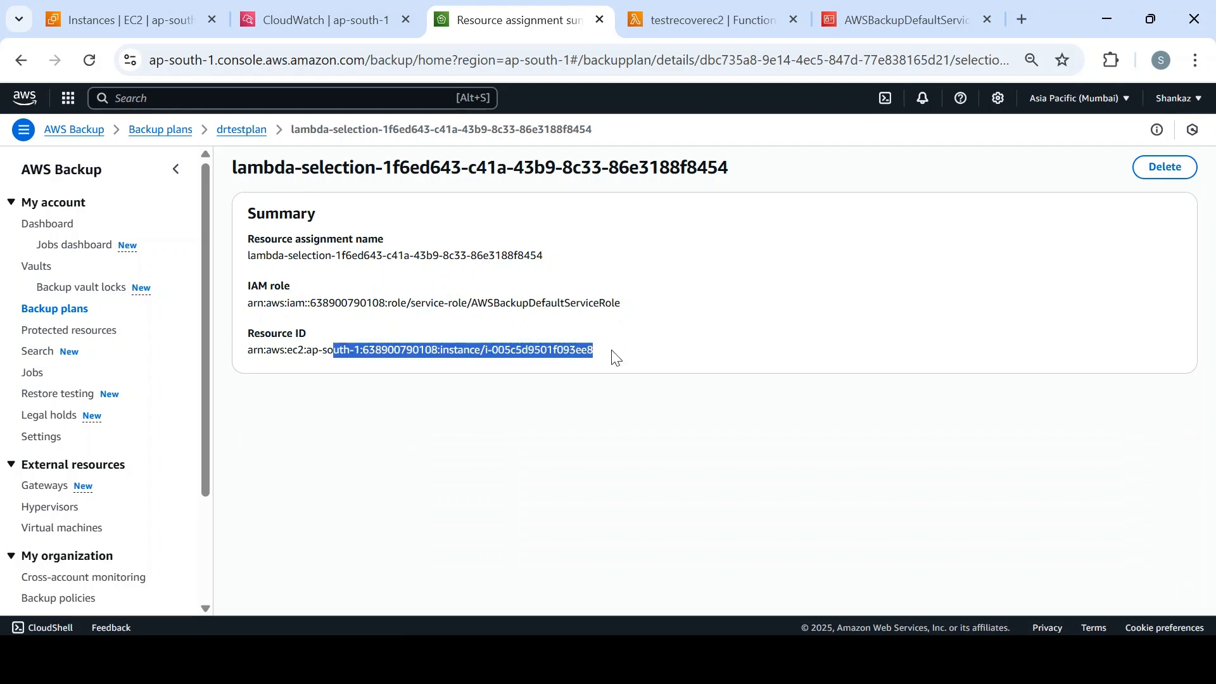
# Refresh the EC2 instances list and show the details of the running EC2-Restore instance instead of the terminated one.
pyautogui.click(182, 29)
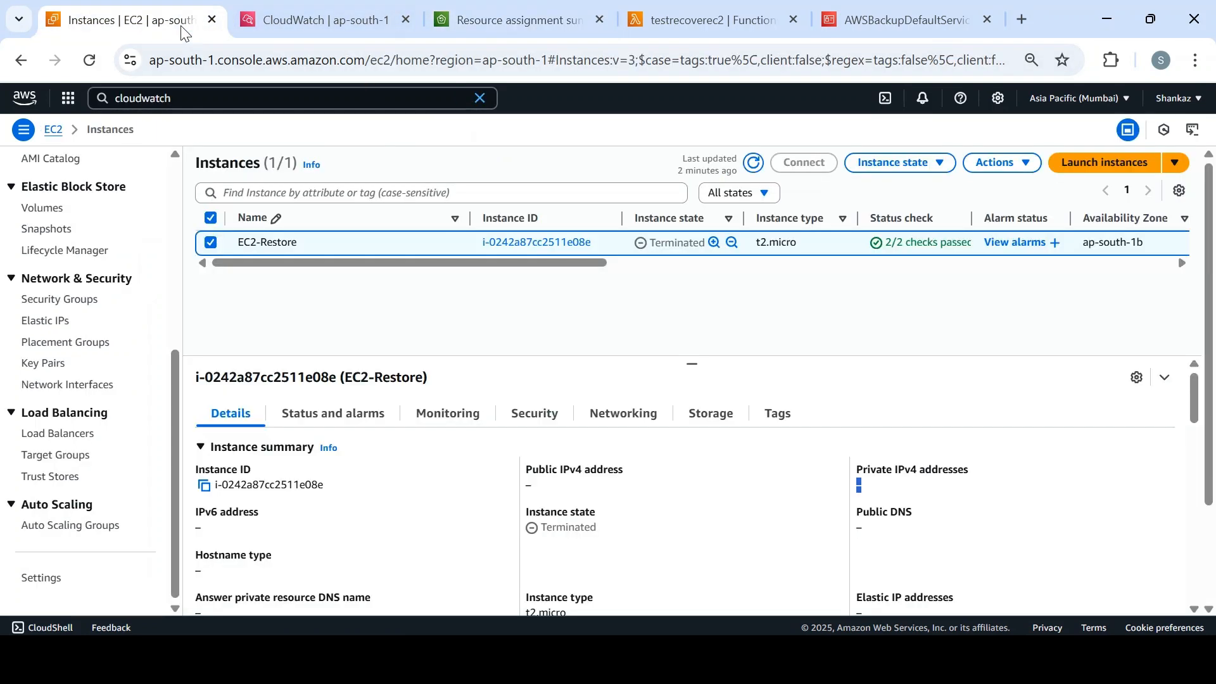
pyautogui.click(754, 166)
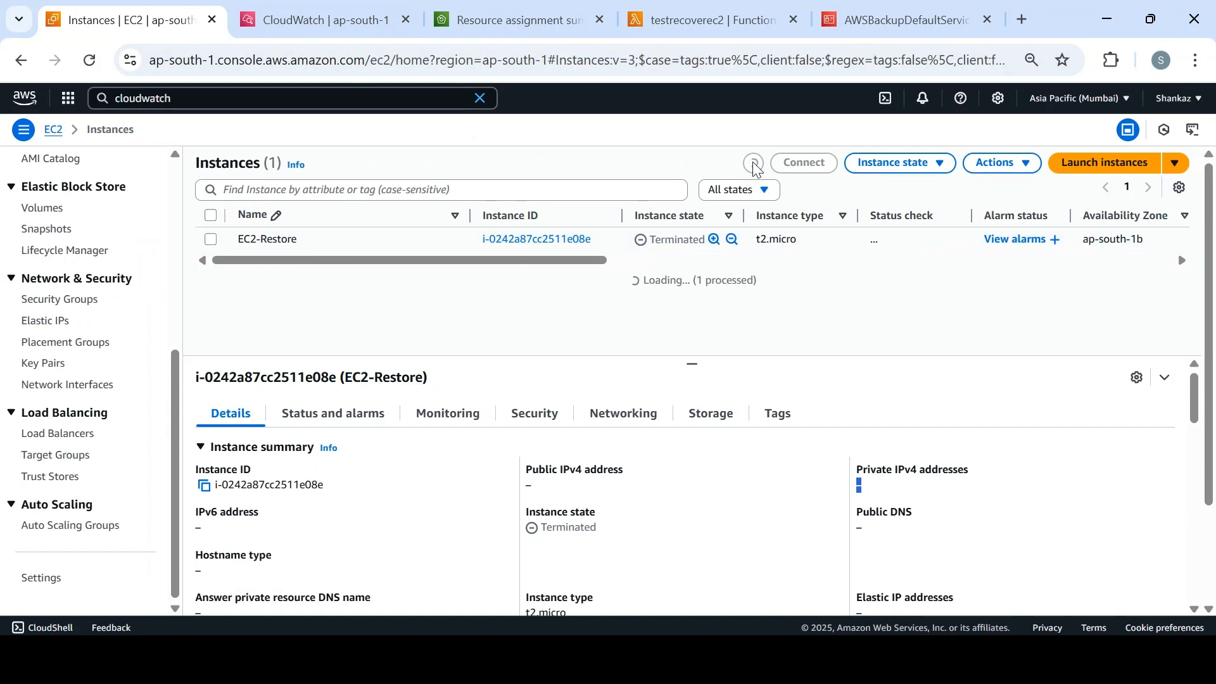
pyautogui.moveTo(577, 292); pyautogui.dragTo(524, 307)
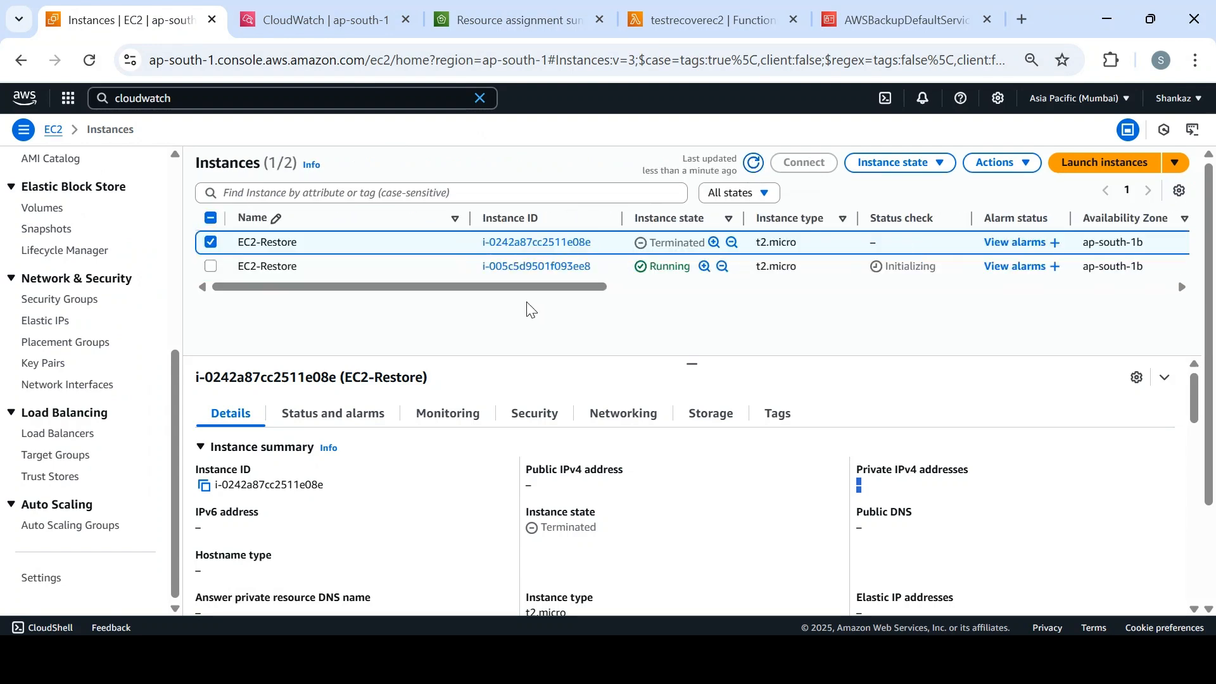
pyautogui.click(212, 244)
pyautogui.click(211, 267)
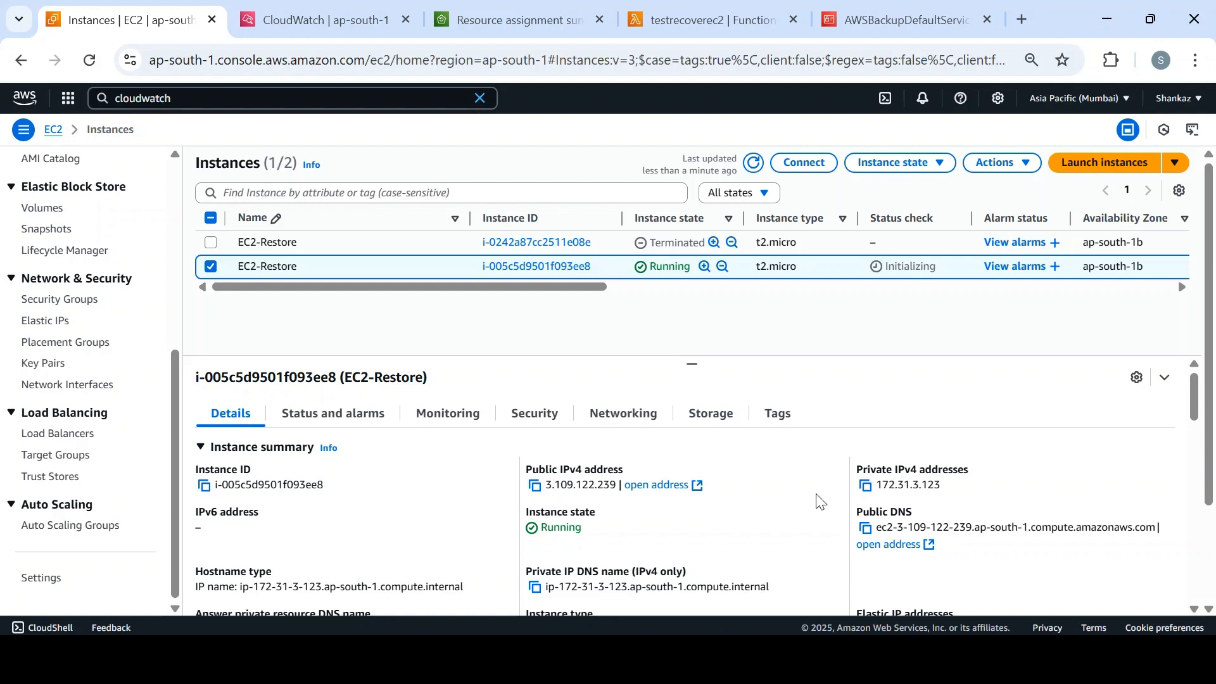
# Copy the running instance's public IPv4 address, launch PuTTY and set the host name to ec2-user@ followed by that address.
pyautogui.click(536, 488)
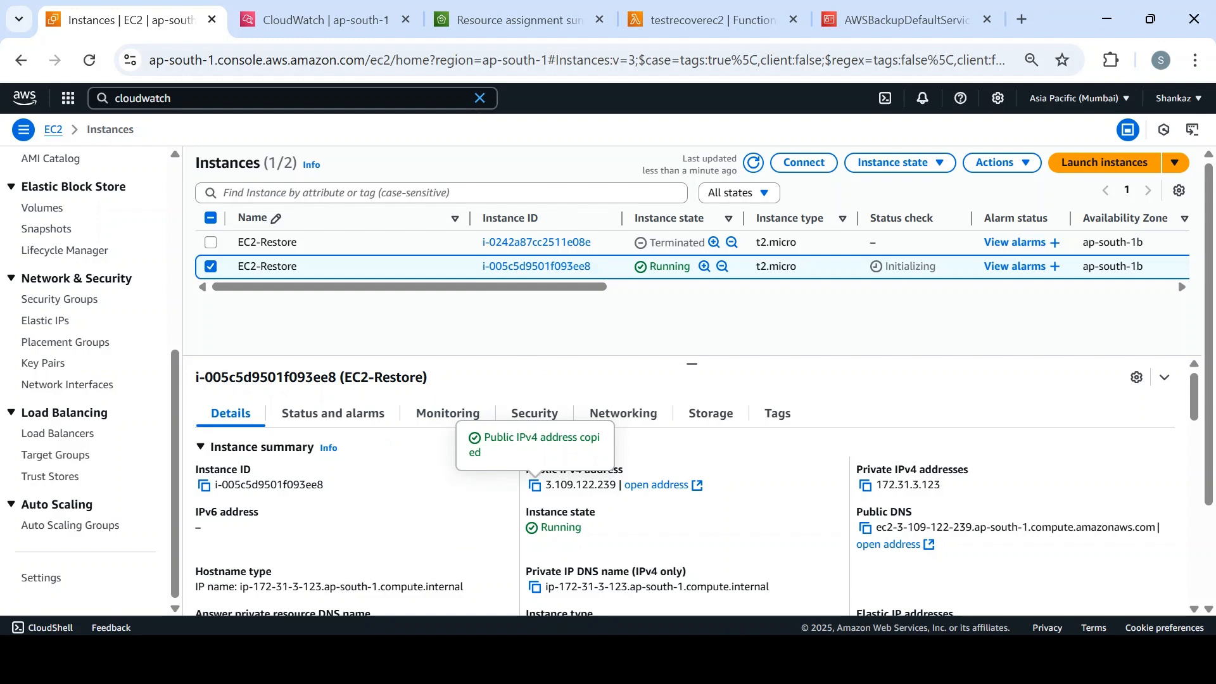
pyautogui.press('super')
pyautogui.write('putt')
pyautogui.press('Return')
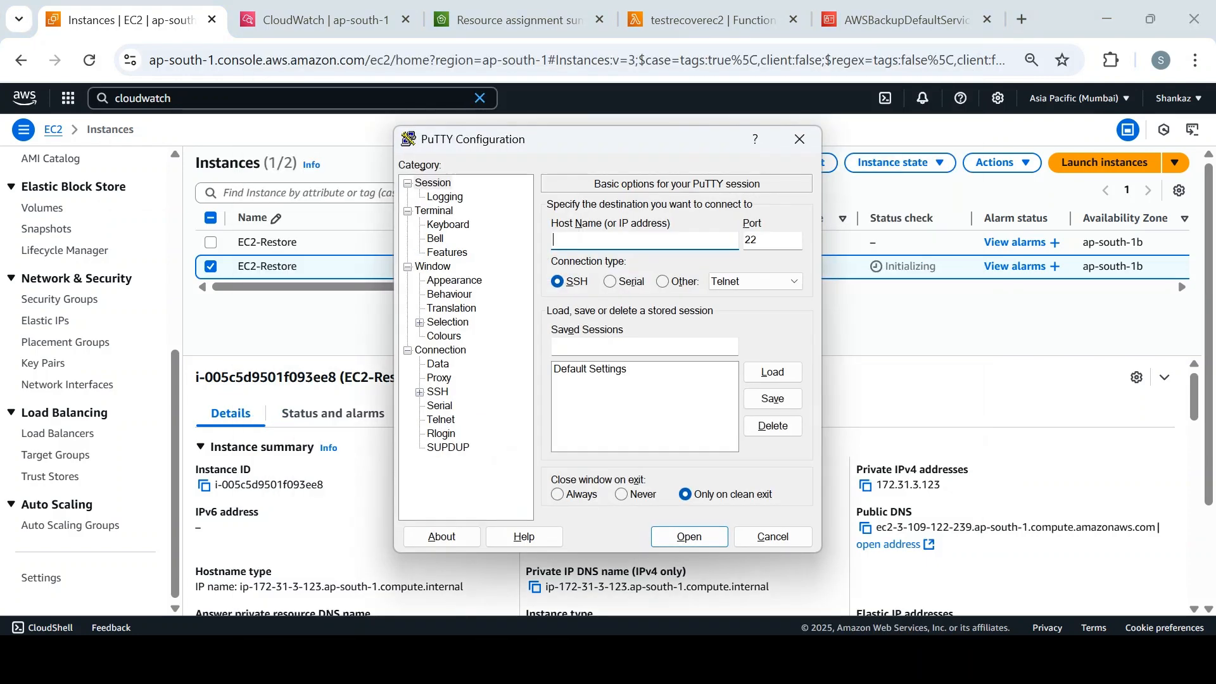
pyautogui.write('ec2-user@')
pyautogui.hotkey('ctrl', 'v')
# Load the account's .ppk private key from Downloads for SSH authentication, open the connection and accept the server's host key.
pyautogui.click(419, 392)
pyautogui.doubleClick(452, 436)
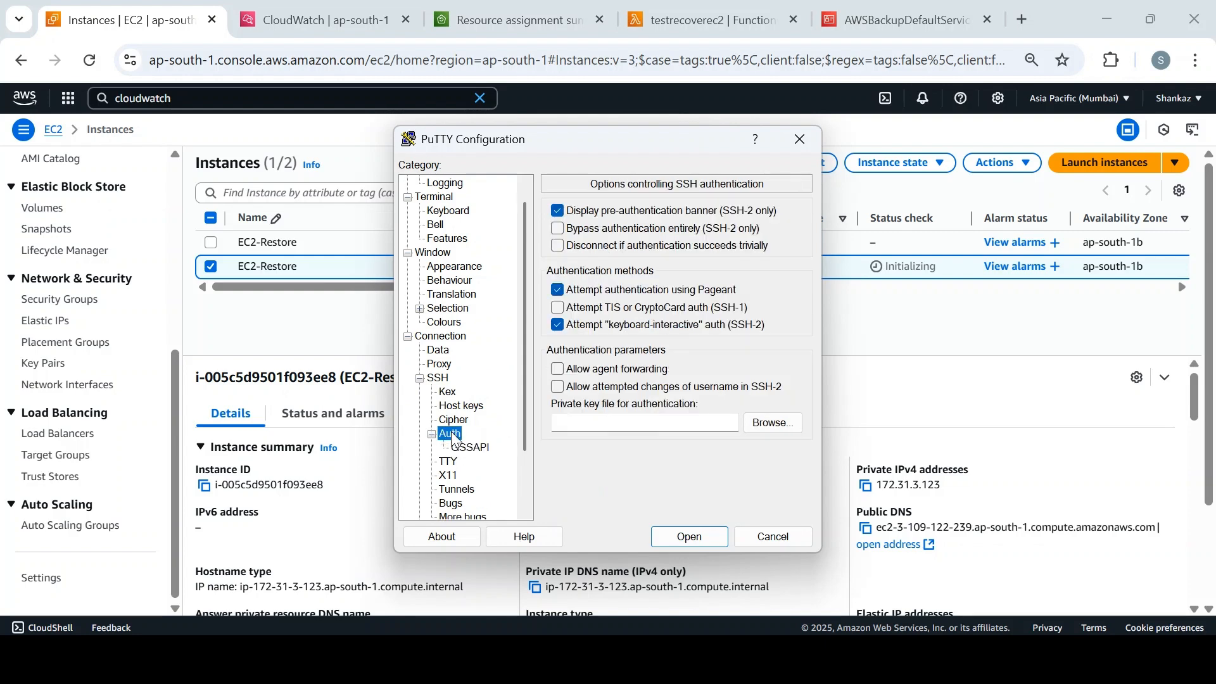
pyautogui.click(759, 425)
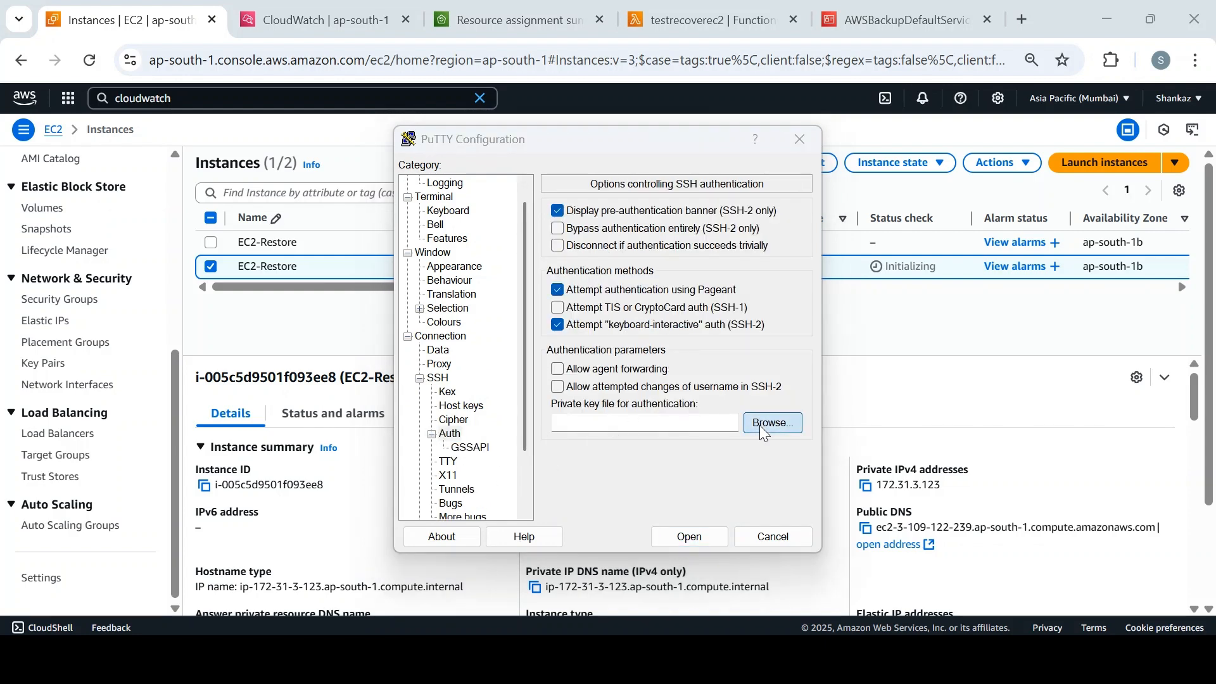
pyautogui.doubleClick(621, 330)
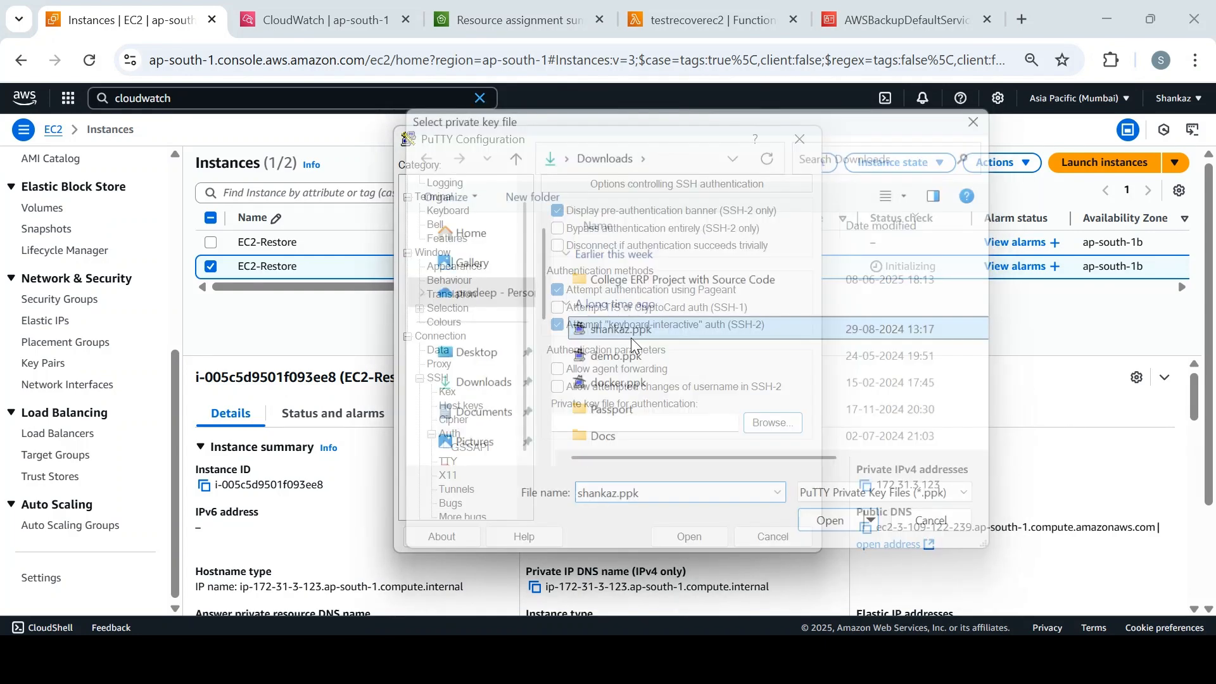
pyautogui.click(696, 537)
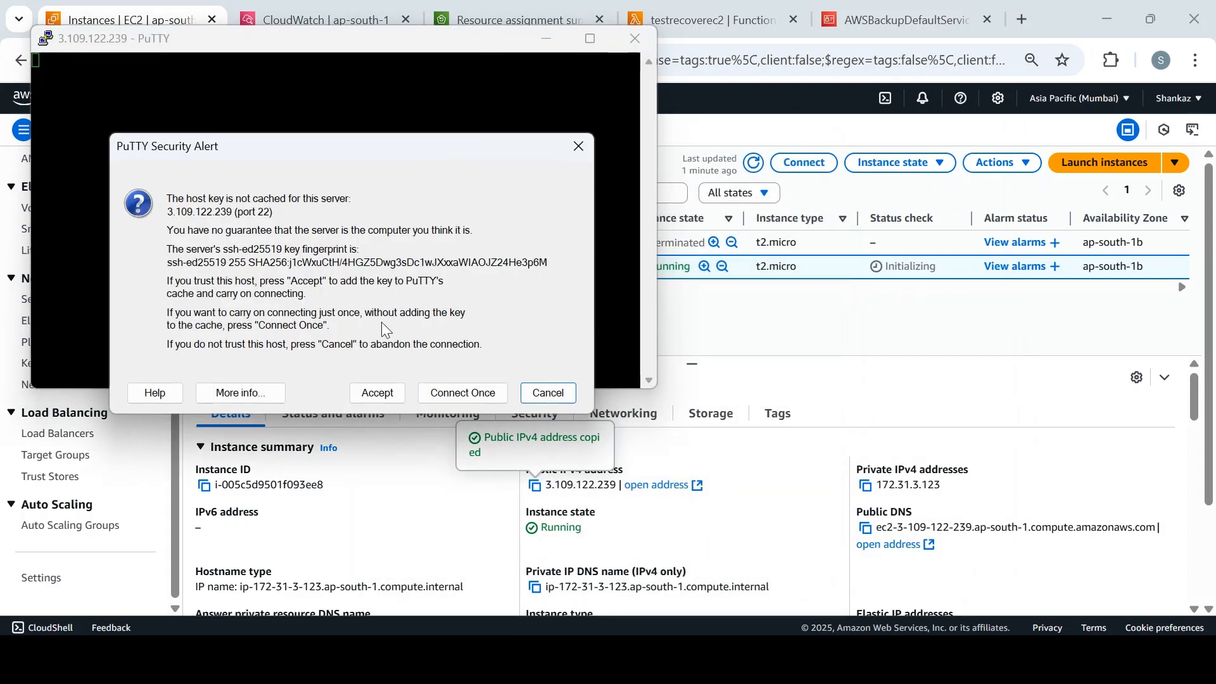
pyautogui.click(392, 392)
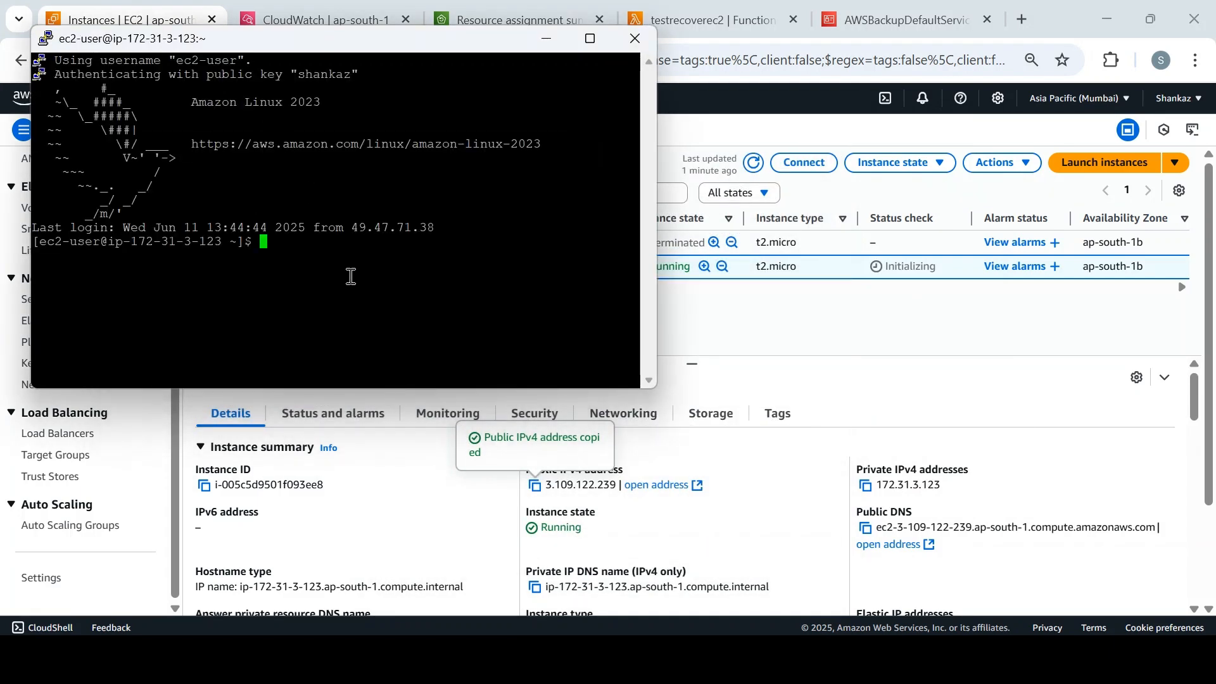
# List the home directory's files on the restored instance with ls and display index.html with cat.
pyautogui.write('ls')
pyautogui.press('Return')
pyautogui.write('cat ')
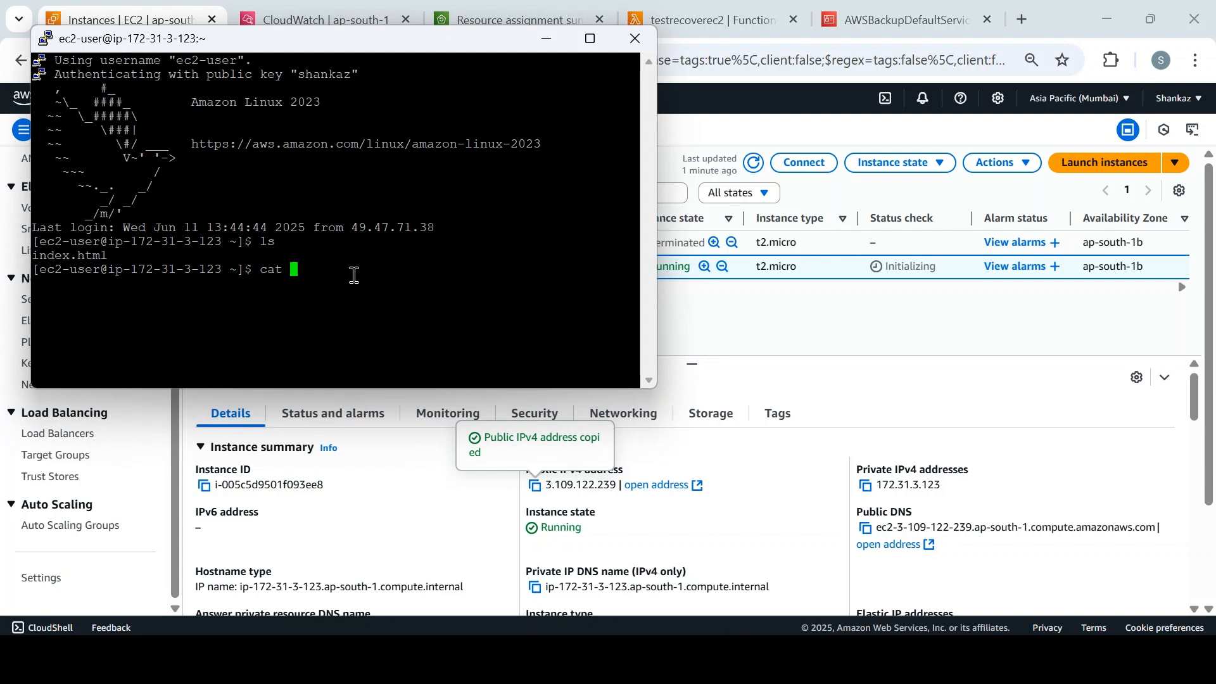
pyautogui.write('index.html')
pyautogui.press('Return')
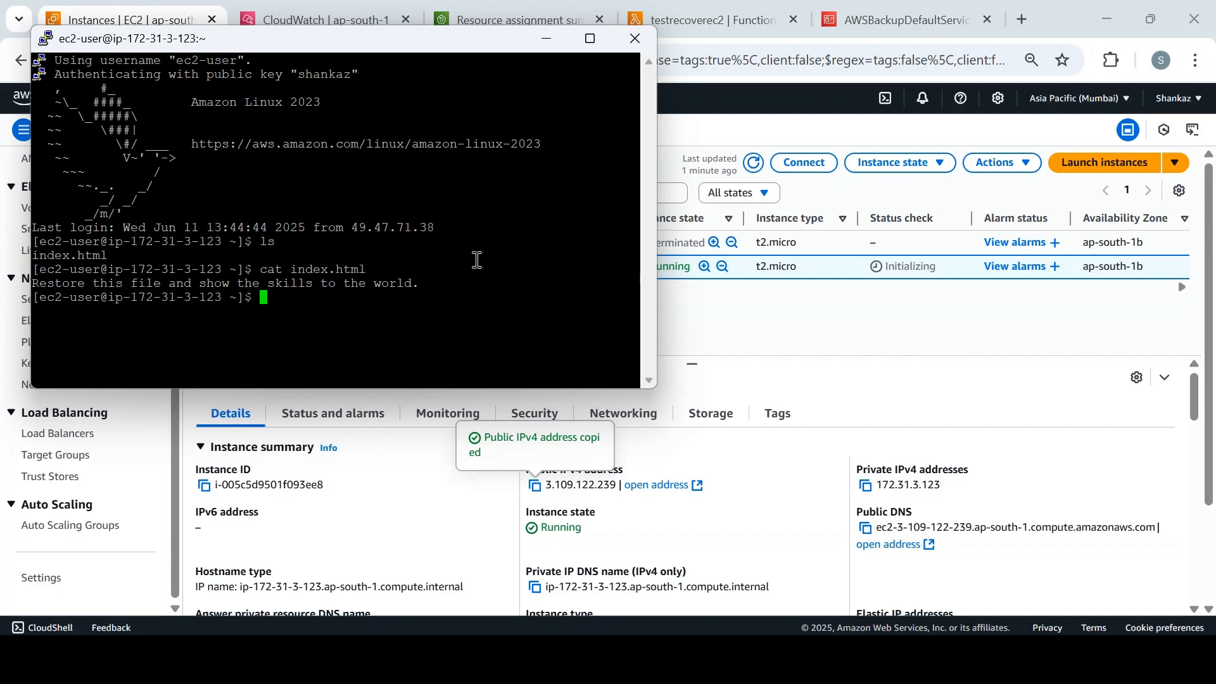
# Close the PuTTY session and return to the testrecoverec2 log events in CloudWatch.
pyautogui.click(632, 41)
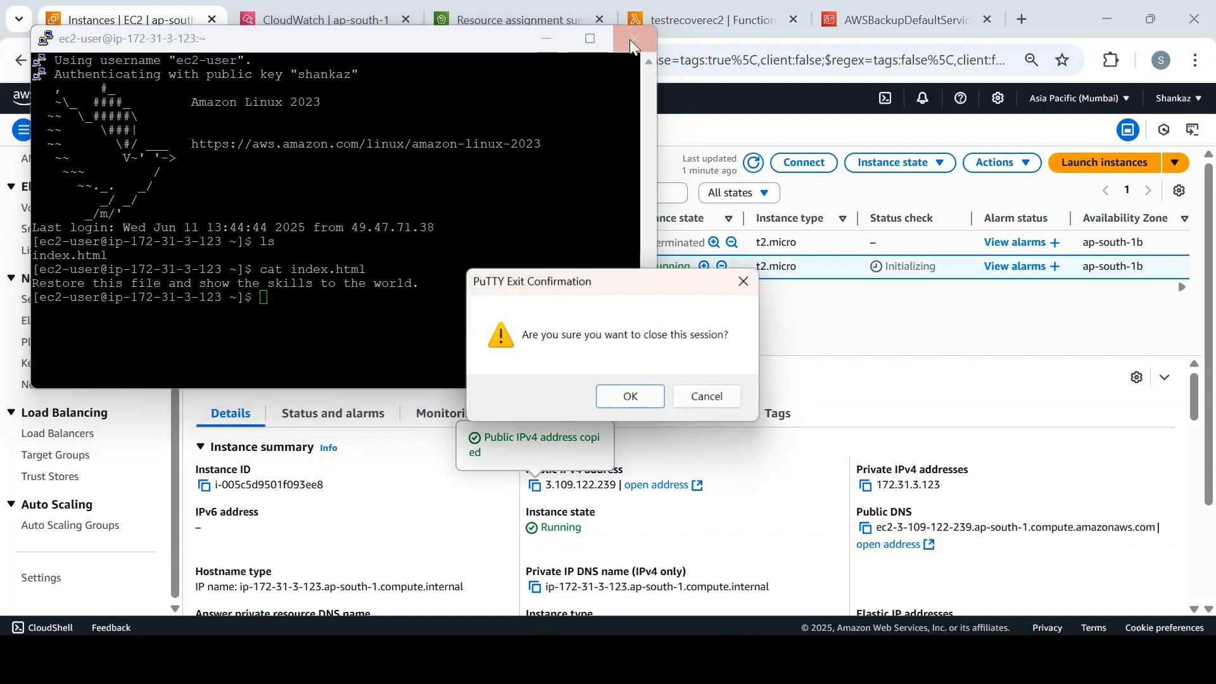
pyautogui.click(632, 398)
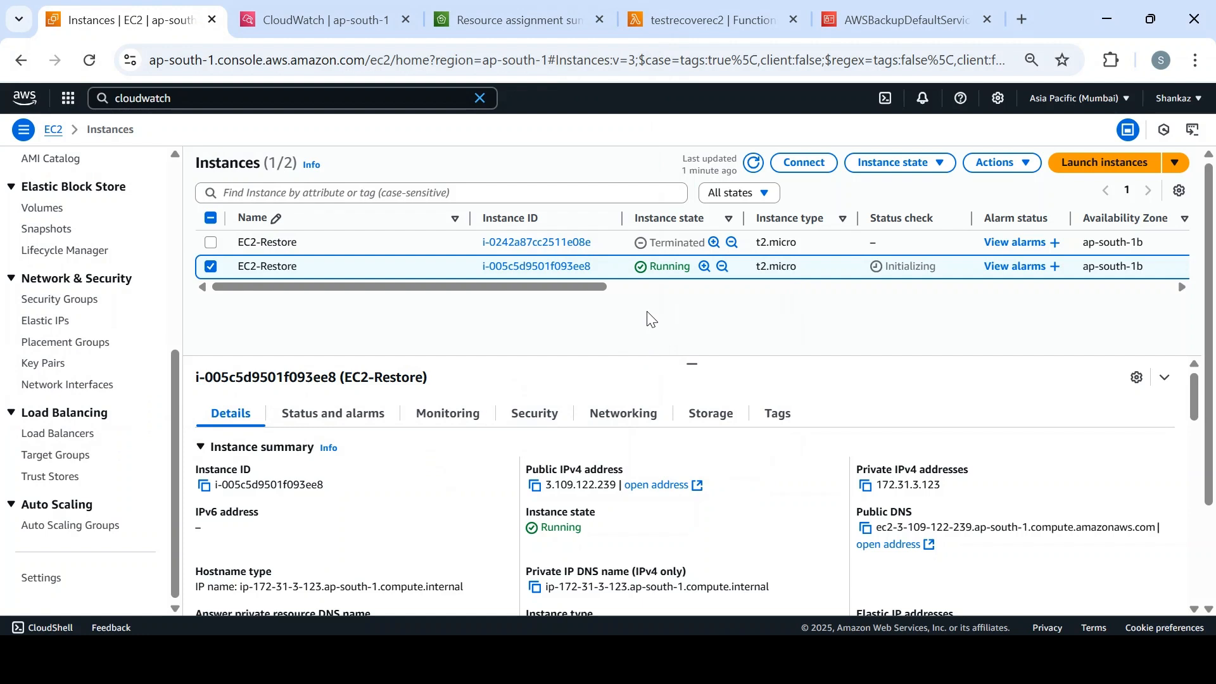
pyautogui.click(342, 20)
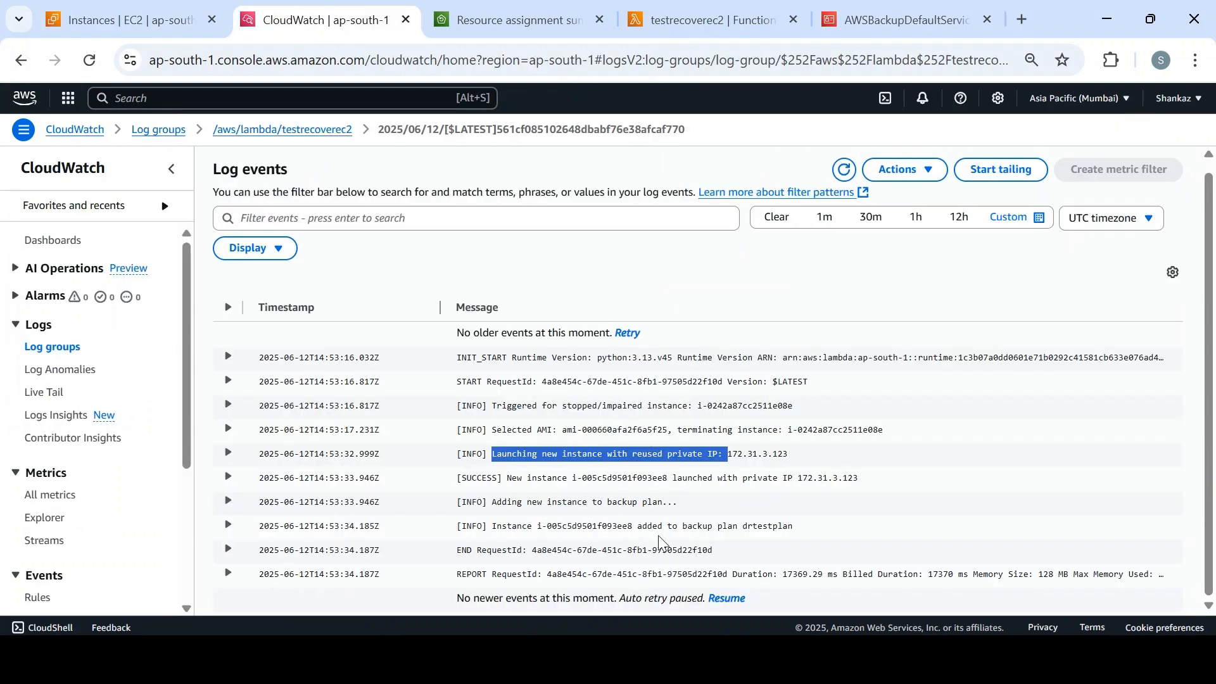
# Return to AWS Backup, open the drtestplan backup plan and examine its resource assignments and the backup job records.
pyautogui.click(477, 23)
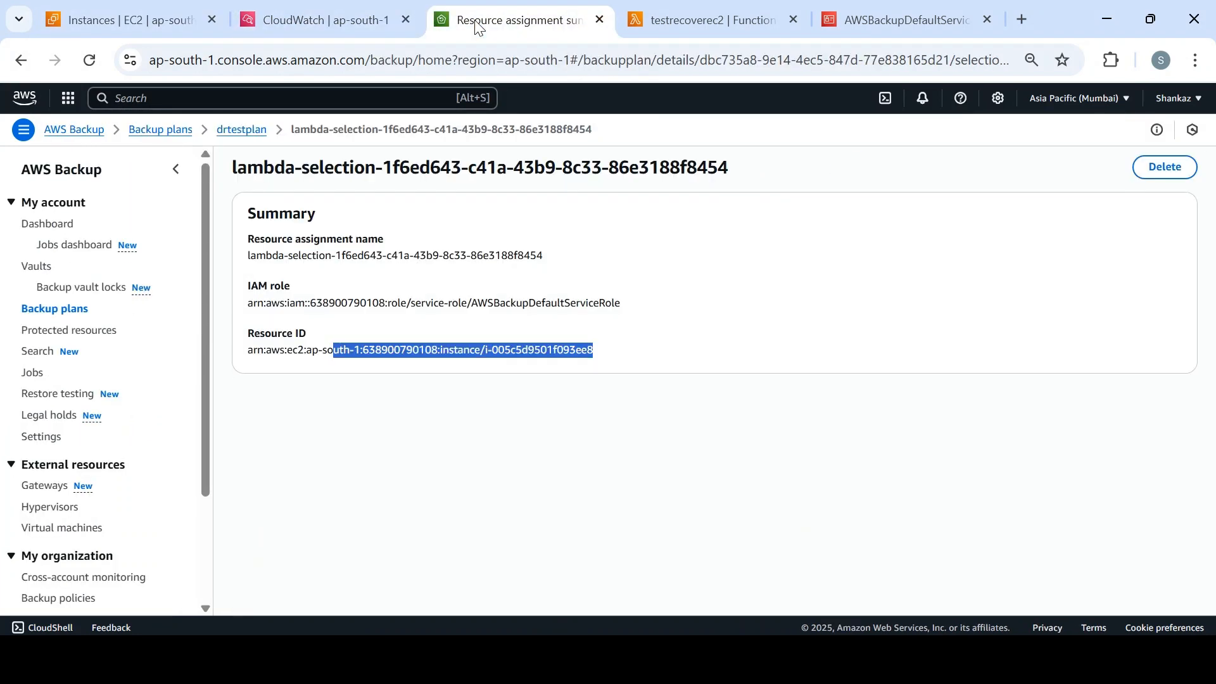
pyautogui.click(51, 313)
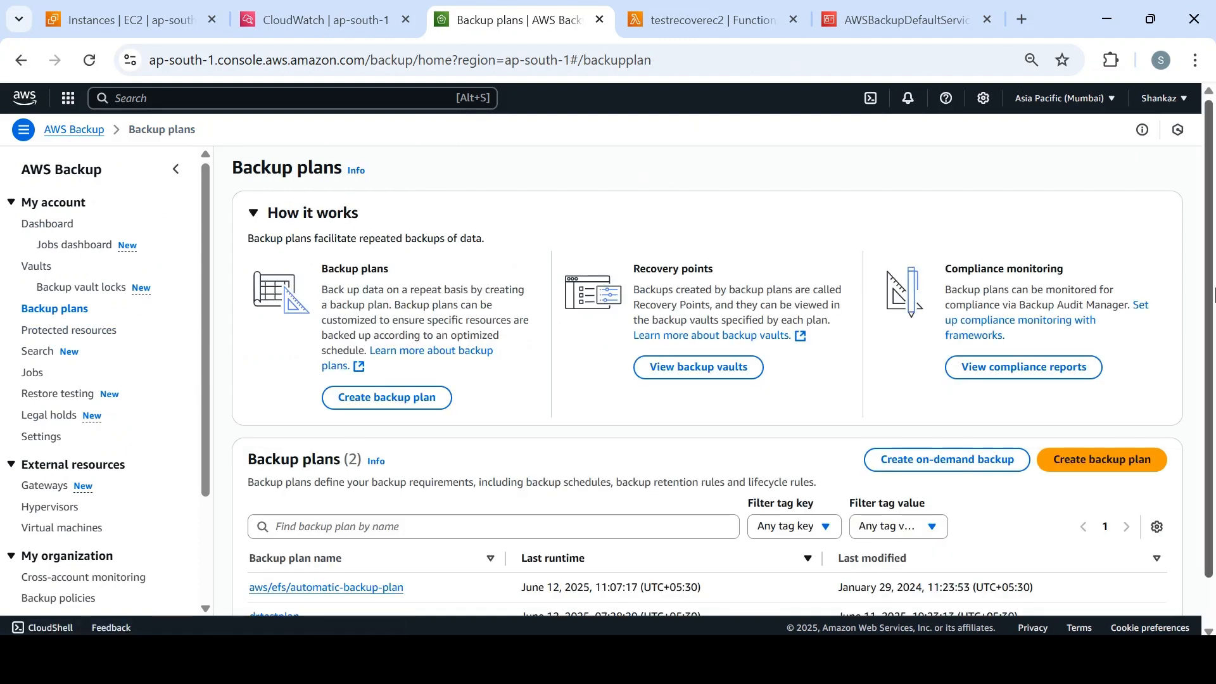
pyautogui.scroll(-1, 1158, 256)
pyautogui.click(274, 565)
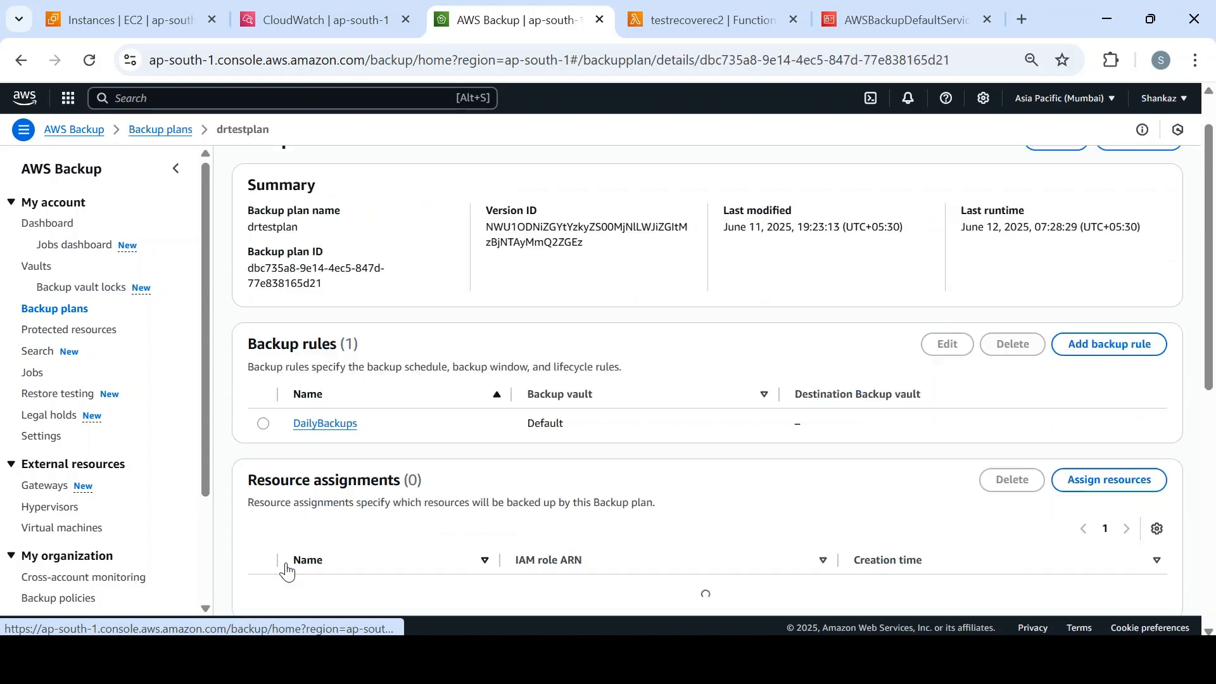
pyautogui.scroll(-5, 1173, 362)
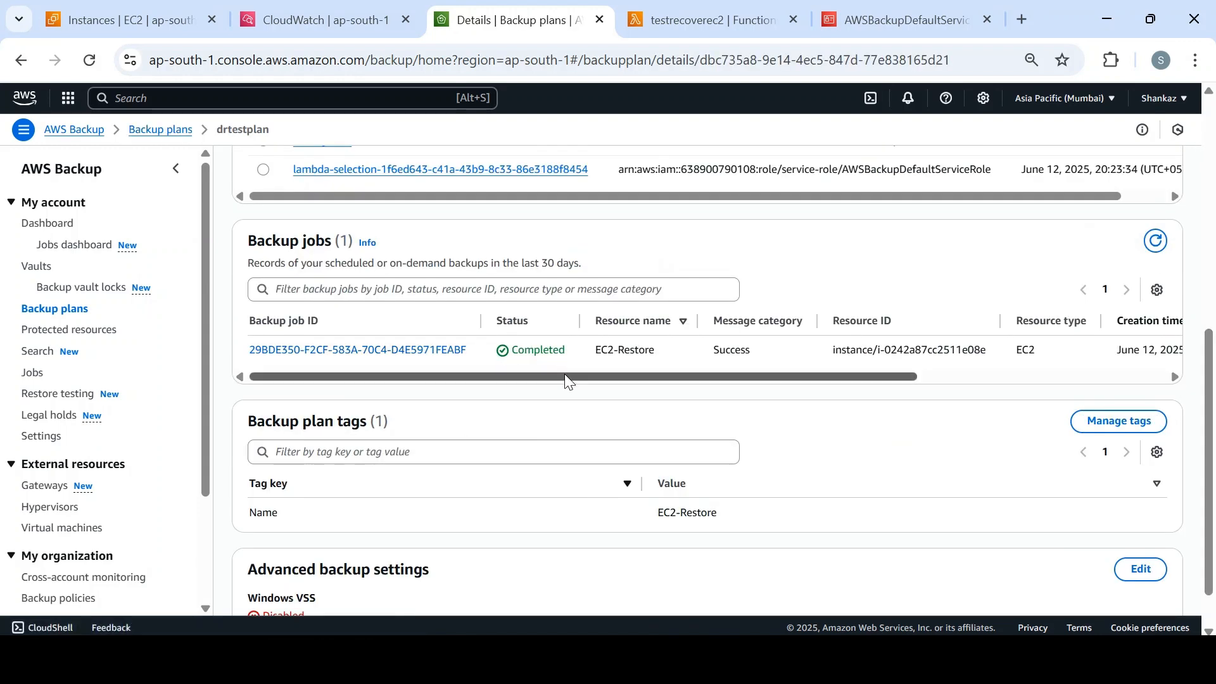
pyautogui.moveTo(565, 374)
pyautogui.mouseDown()
pyautogui.moveTo(796, 388)
pyautogui.moveTo(557, 377)
pyautogui.mouseUp()
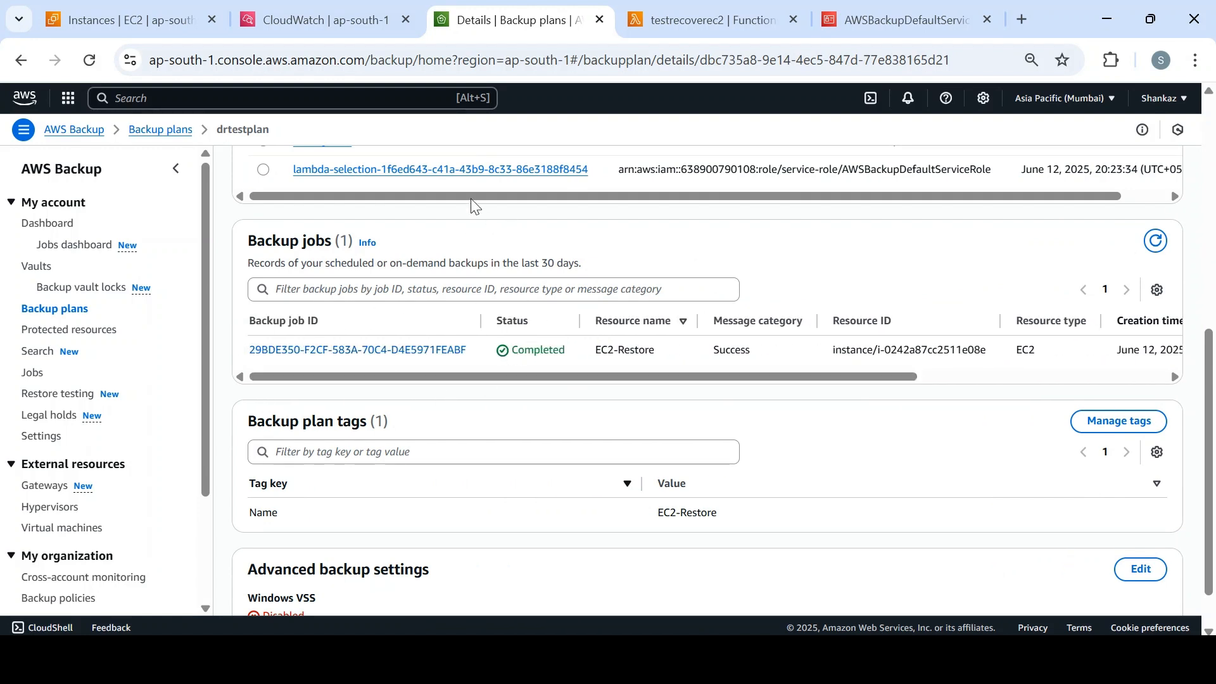
pyautogui.moveTo(436, 380); pyautogui.dragTo(507, 374)
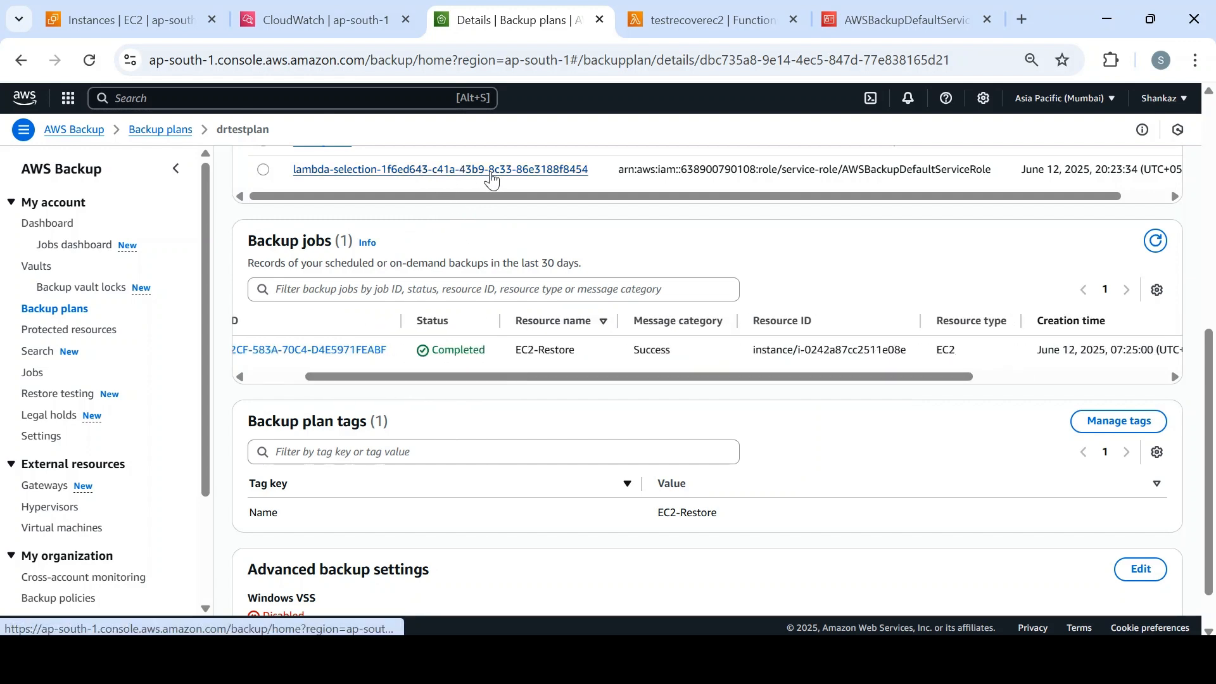